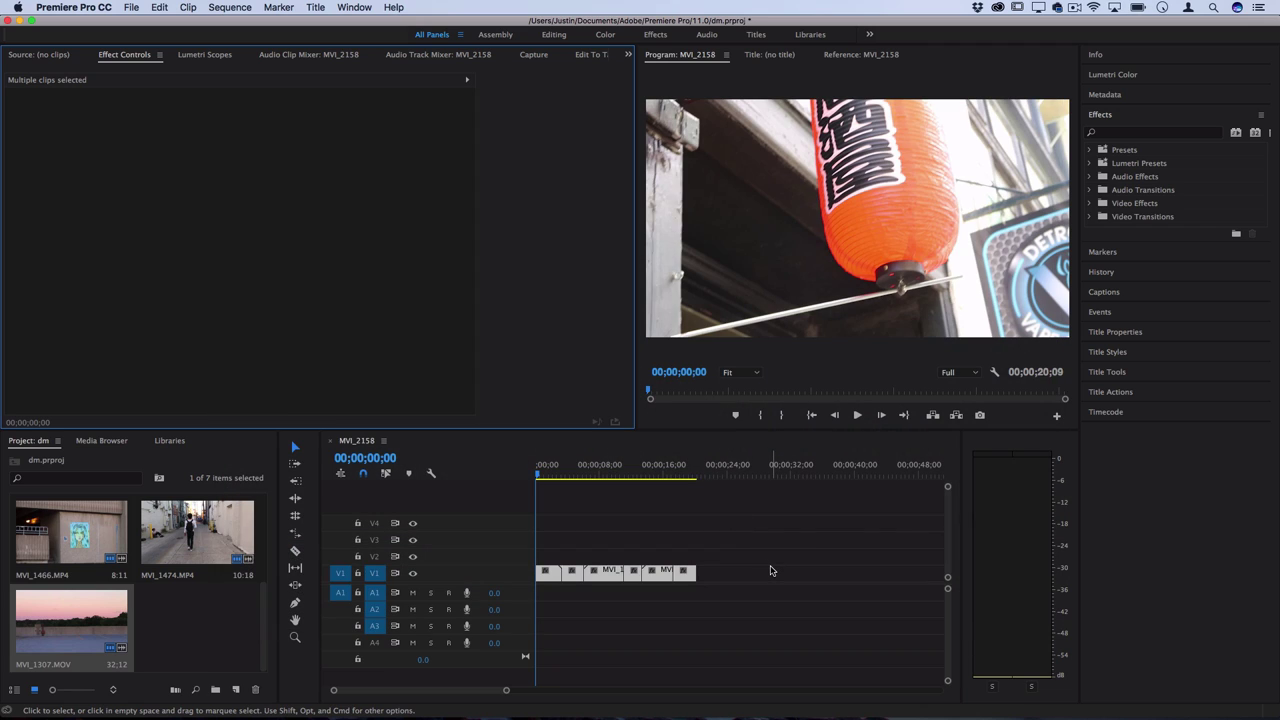
# - Select the first clip on V1 and scrub the playhead toward the sunset shot near 00;00;18;07
pyautogui.moveTo(866, 706)
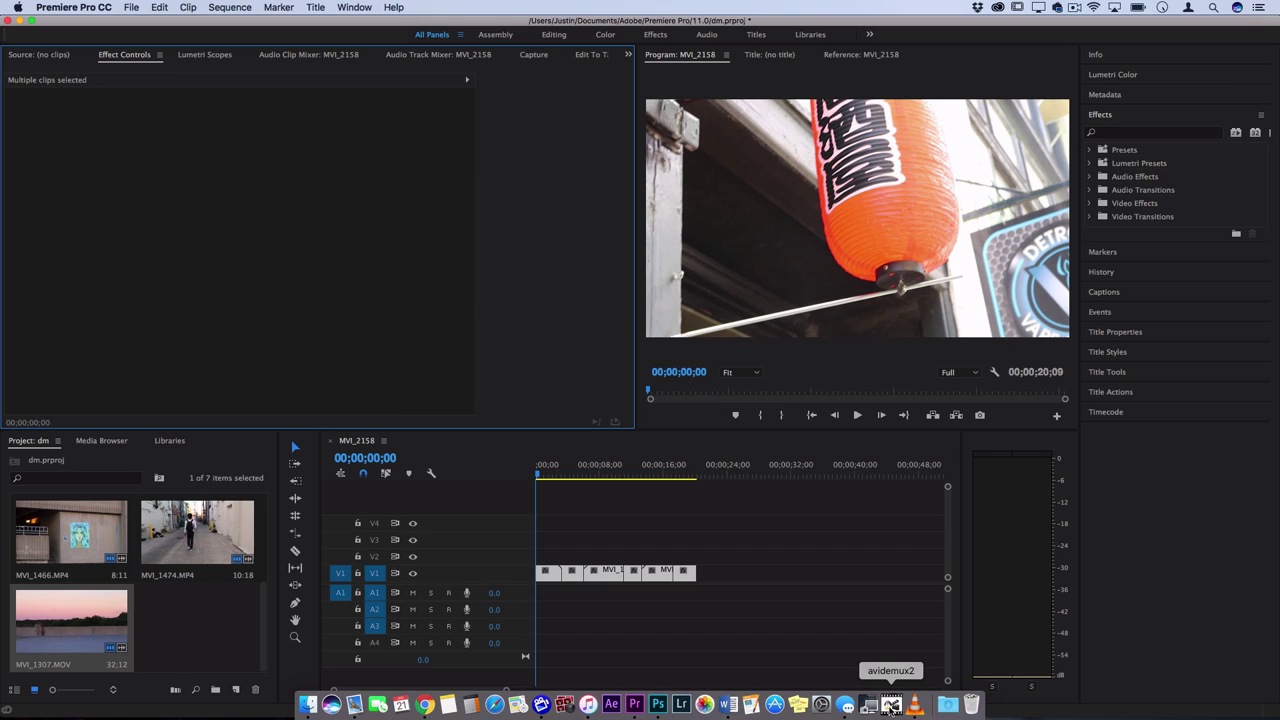
pyautogui.click(528, 480)
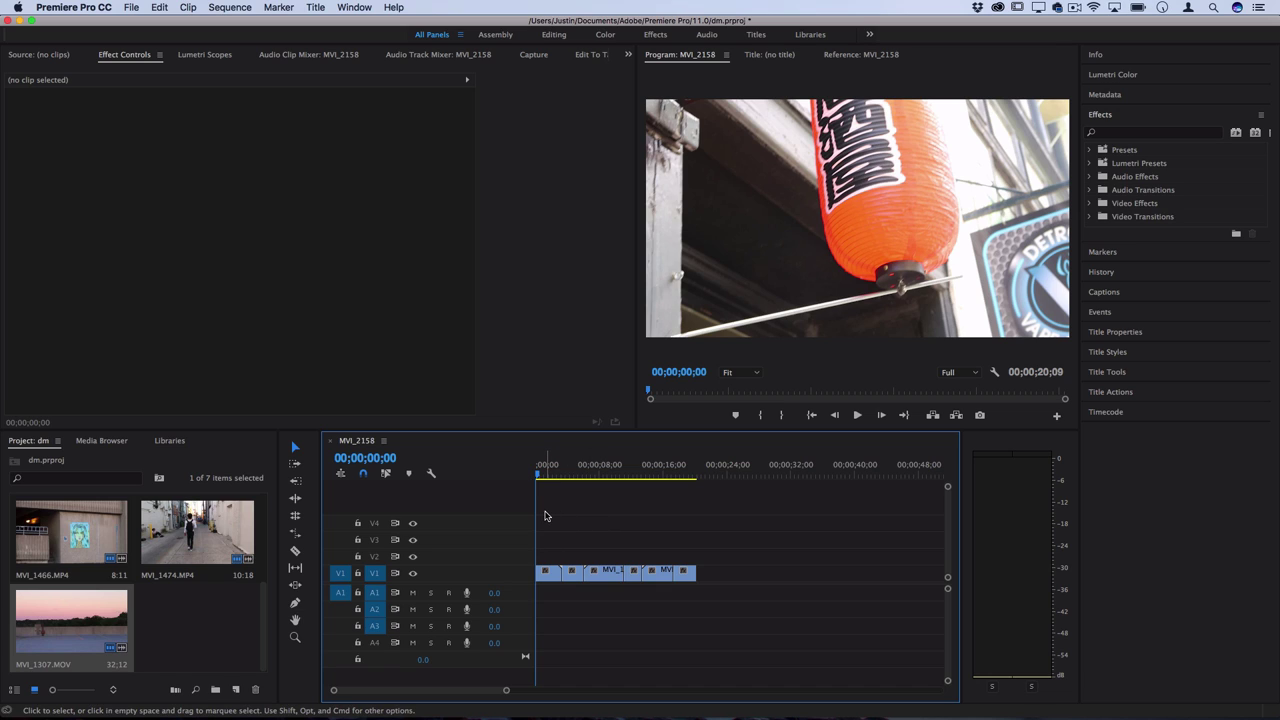
pyautogui.click(547, 574)
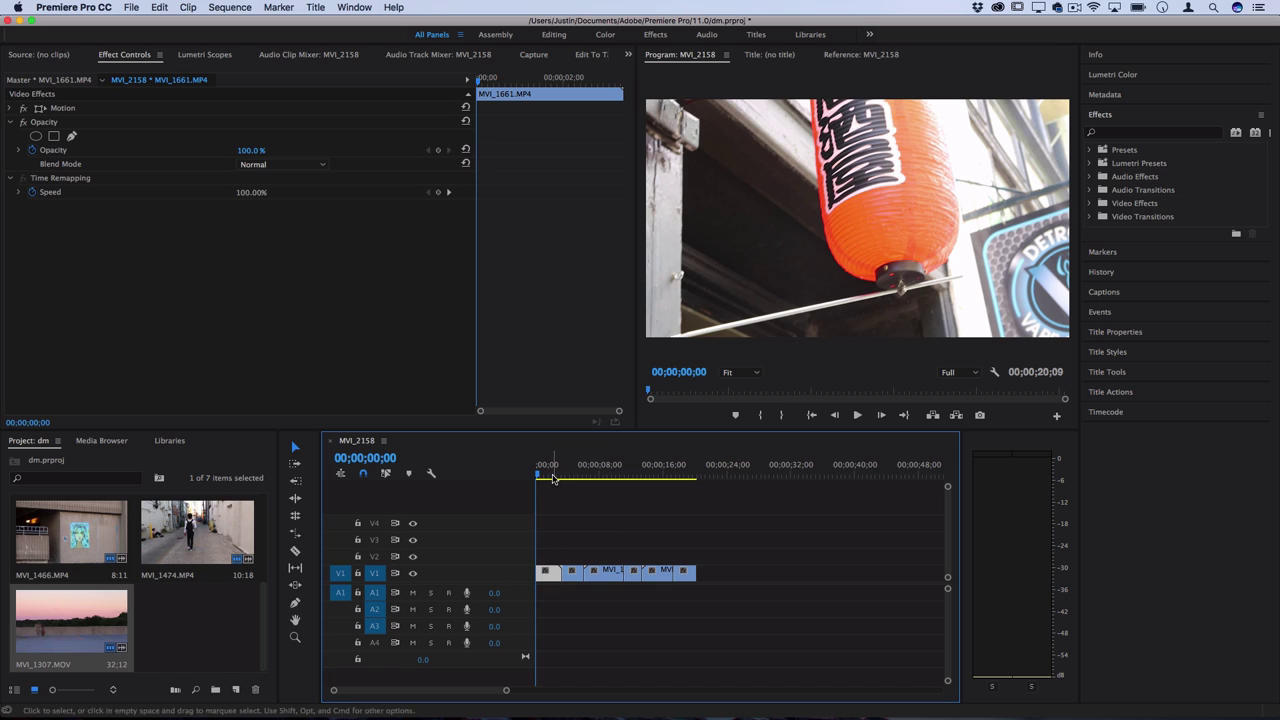
pyautogui.moveTo(550, 477); pyautogui.dragTo(682, 483)
pyautogui.click(676, 478)
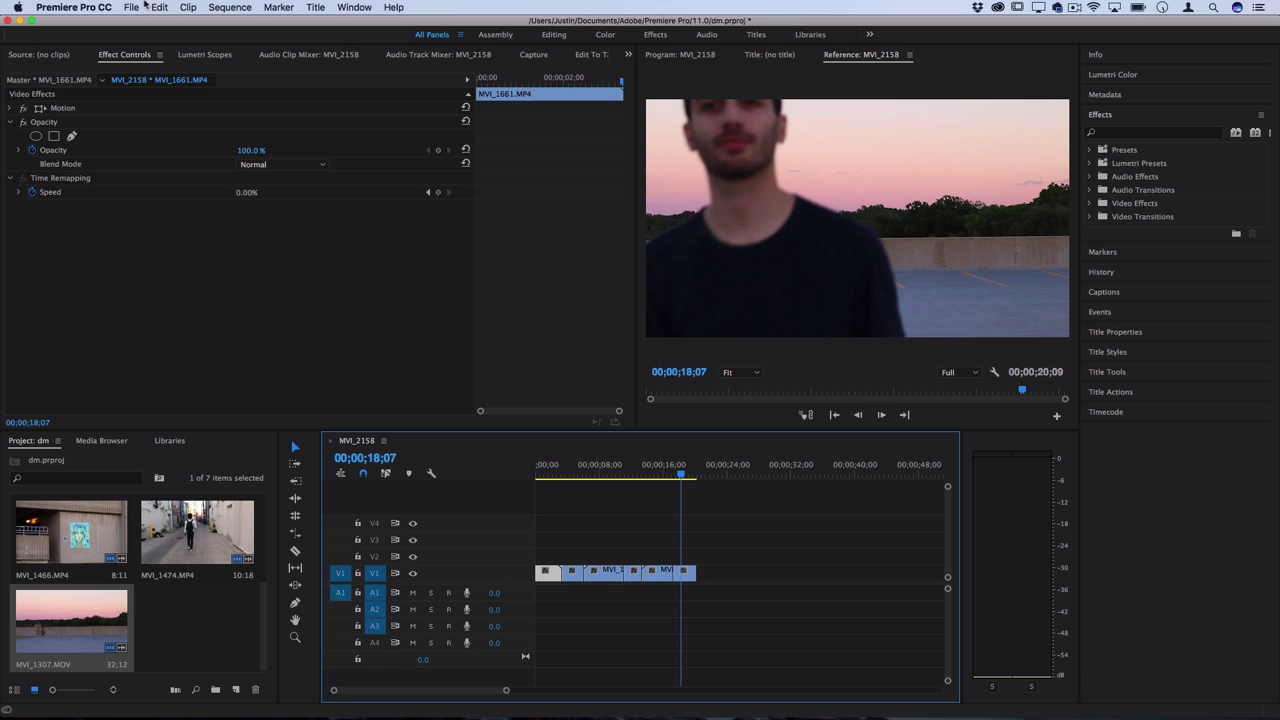
# - Export the sequence as H.264 with Match Source – High bitrate to MVI_2158.mp4 on the Desktop
pyautogui.click(138, 7)
pyautogui.moveTo(228, 341)
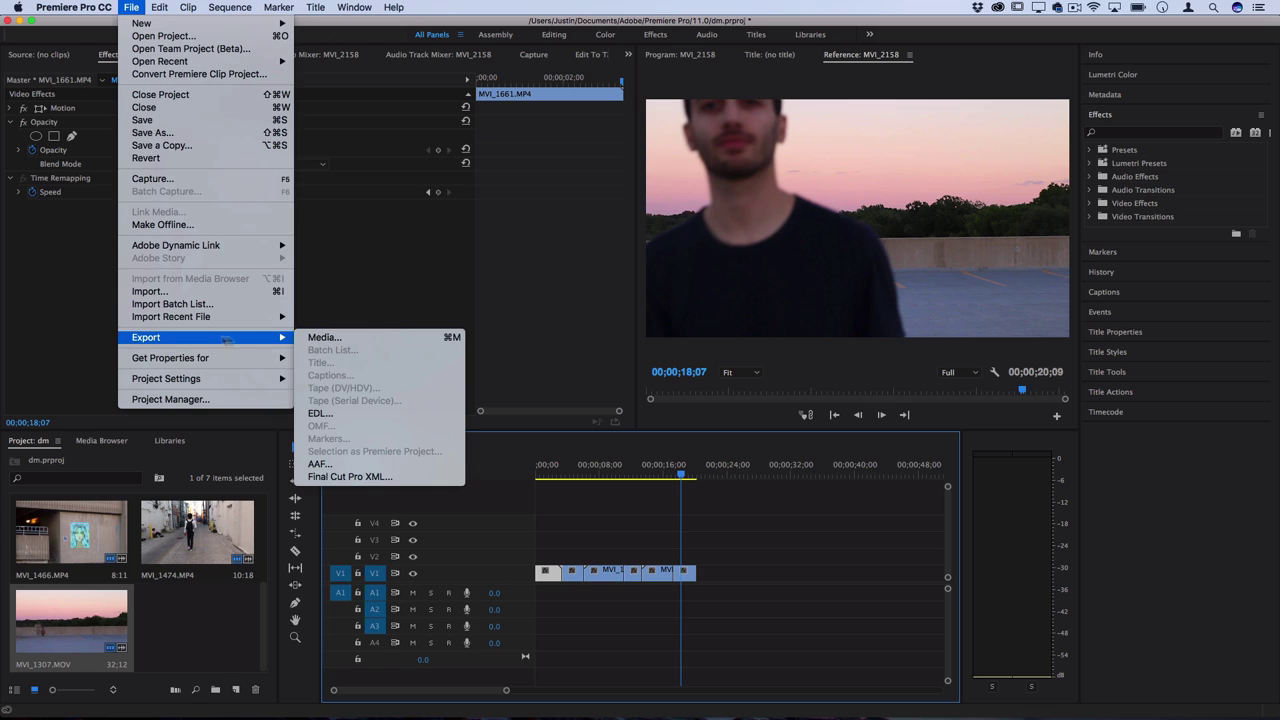
pyautogui.click(307, 345)
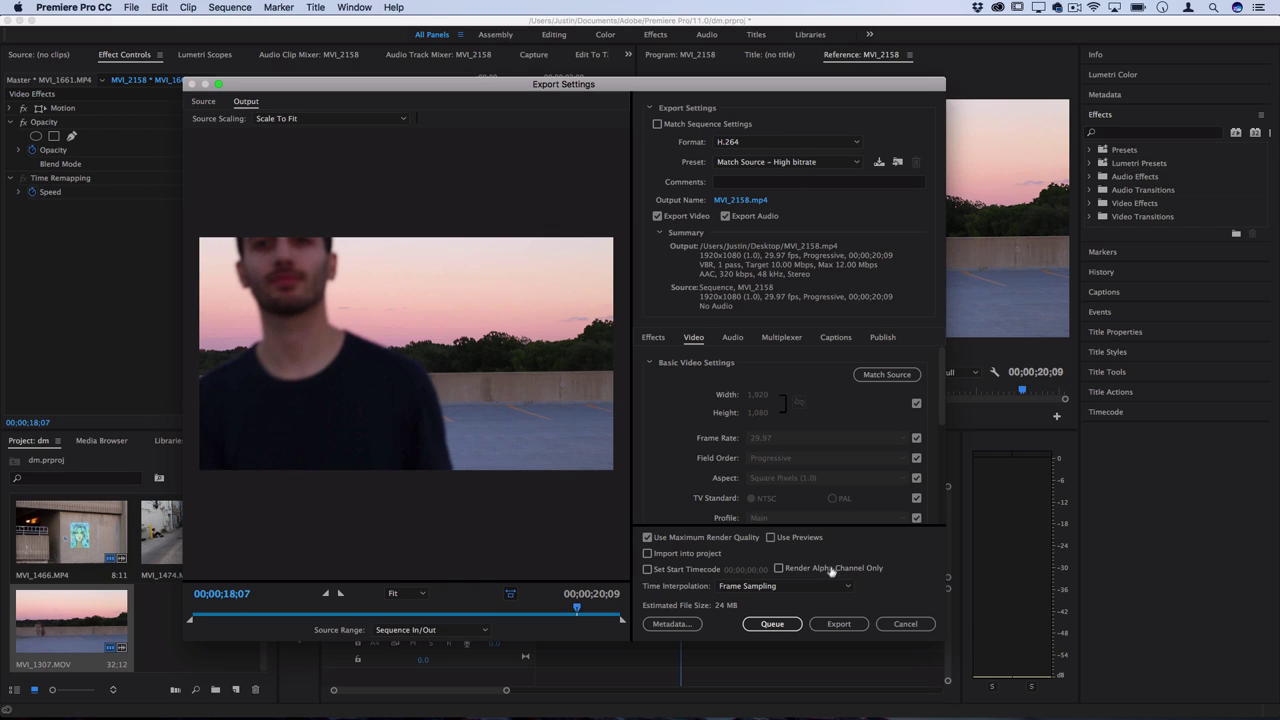
pyautogui.click(838, 623)
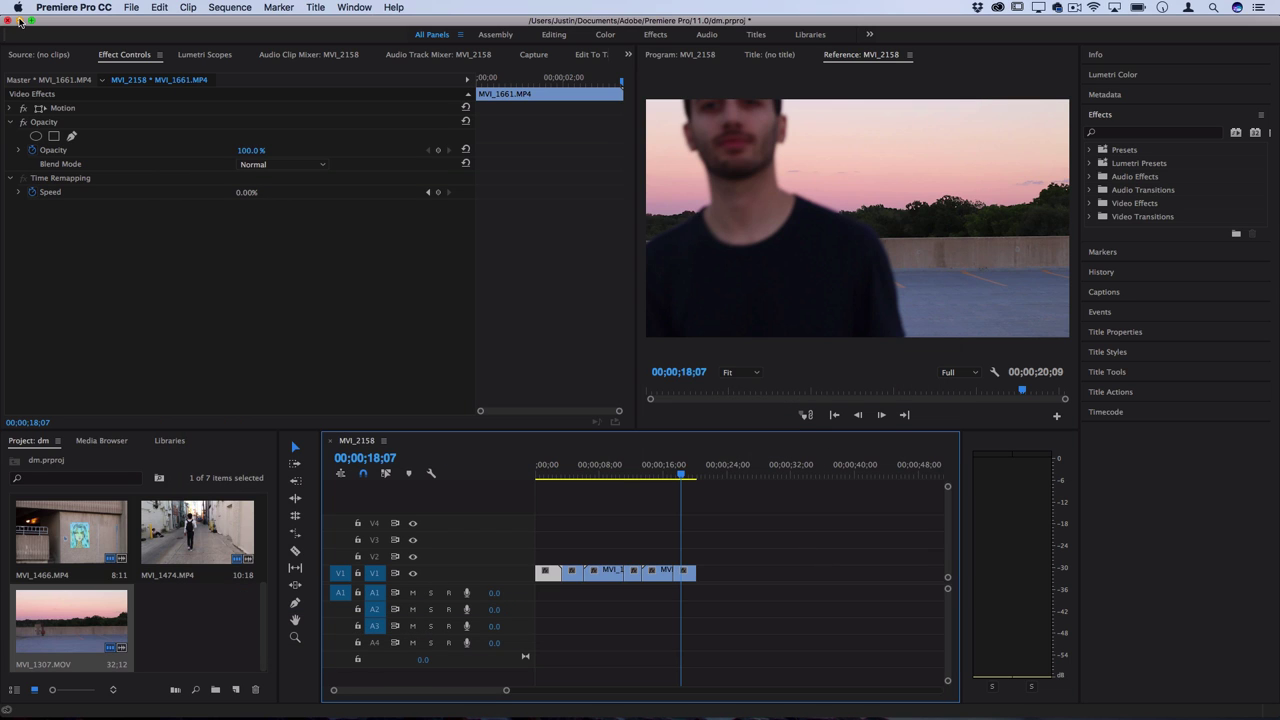
# - Move MVI_2158.mp4 to the desktop's top-right, play it in QuickTime to about 00:17, then close it
pyautogui.press('F11')
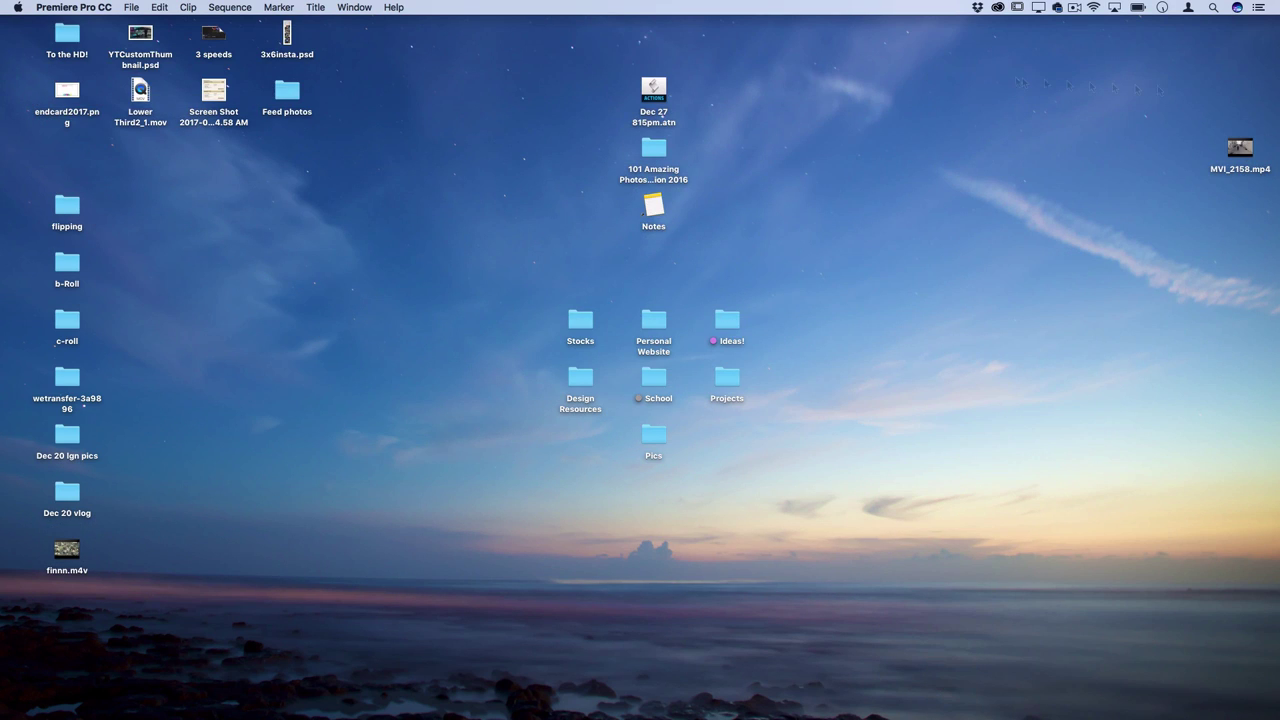
pyautogui.moveTo(1241, 146); pyautogui.dragTo(1242, 38)
pyautogui.doubleClick(1242, 38)
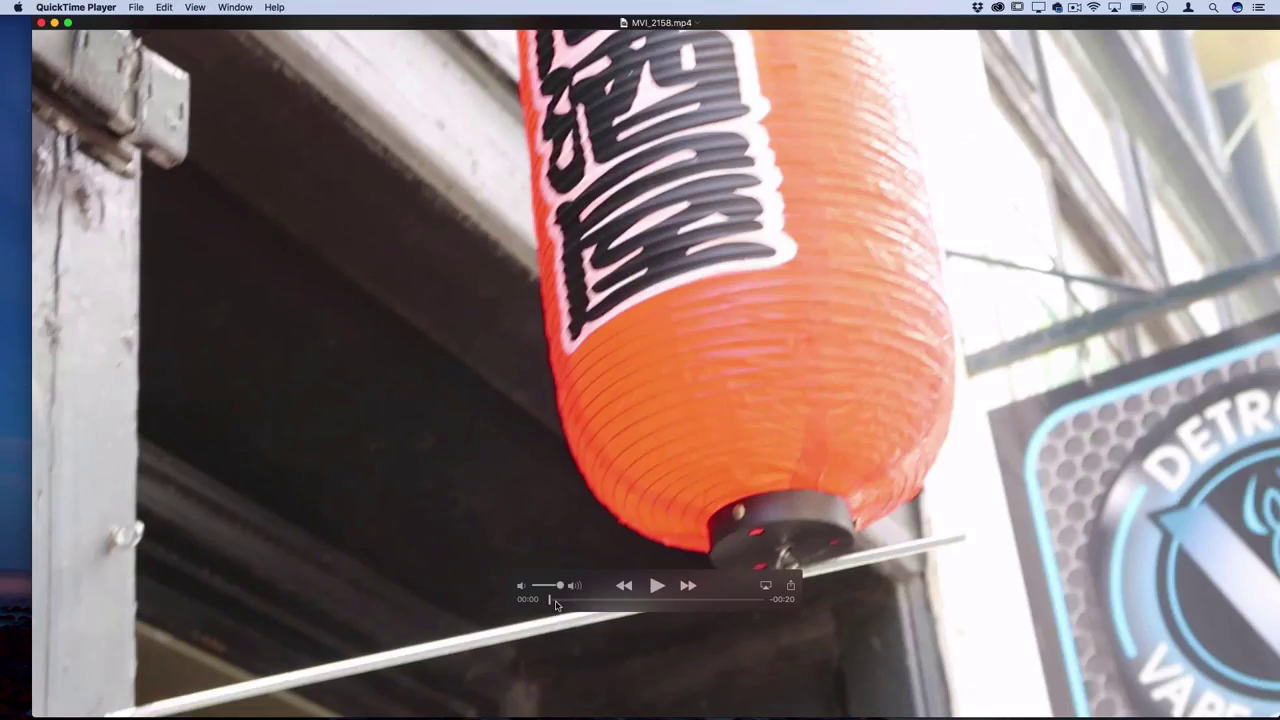
pyautogui.moveTo(556, 605); pyautogui.dragTo(728, 592)
pyautogui.click(41, 22)
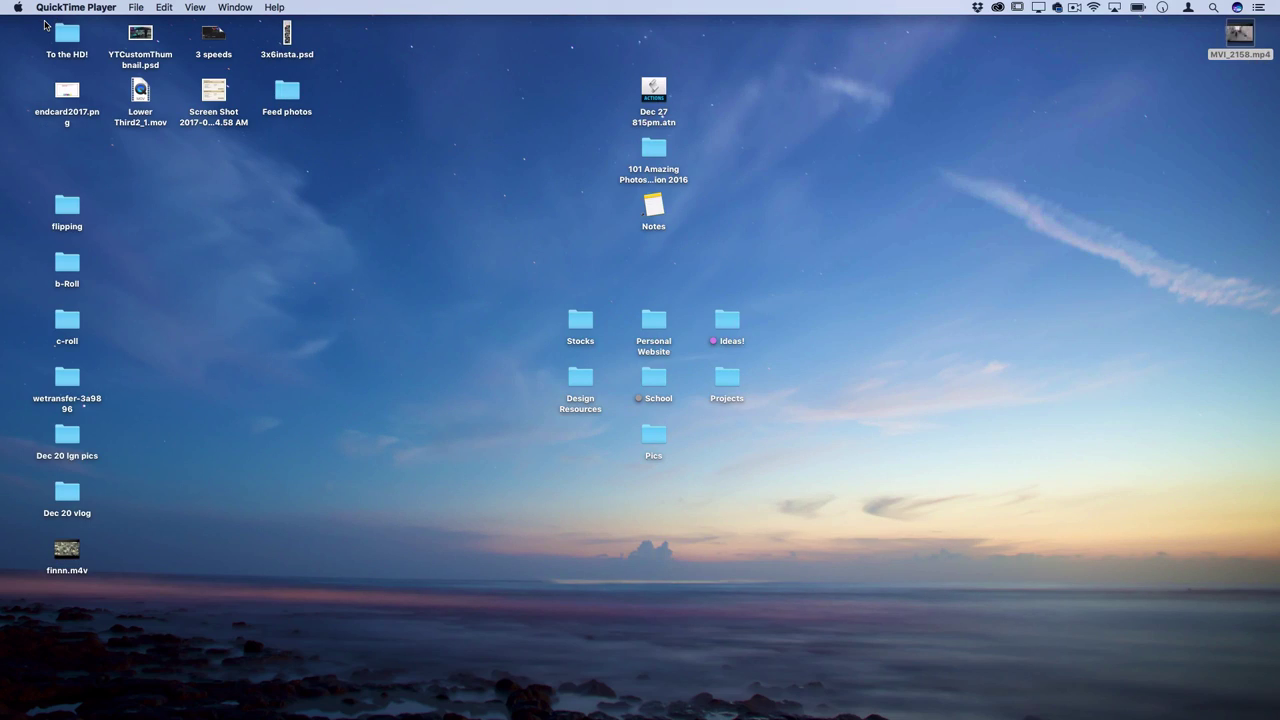
pyautogui.click(844, 205)
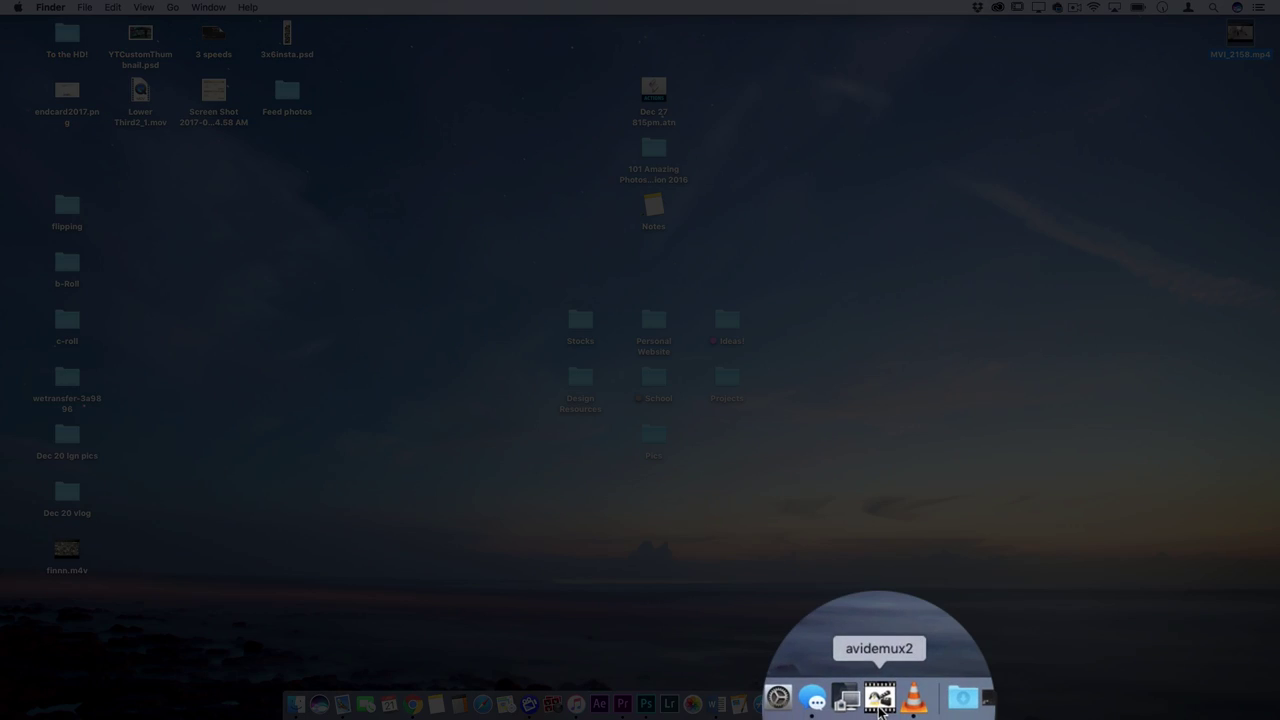
# - Launch Avidemux and check its installed version in the About window
pyautogui.click(879, 703)
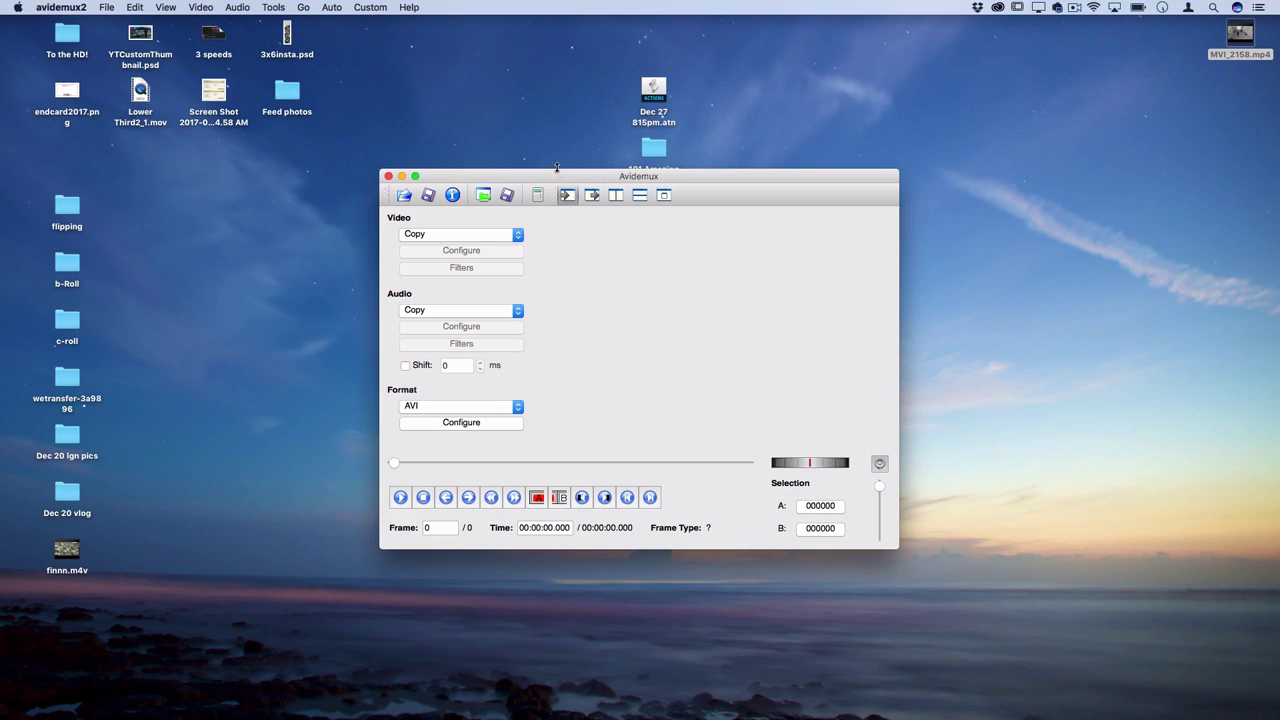
pyautogui.click(69, 7)
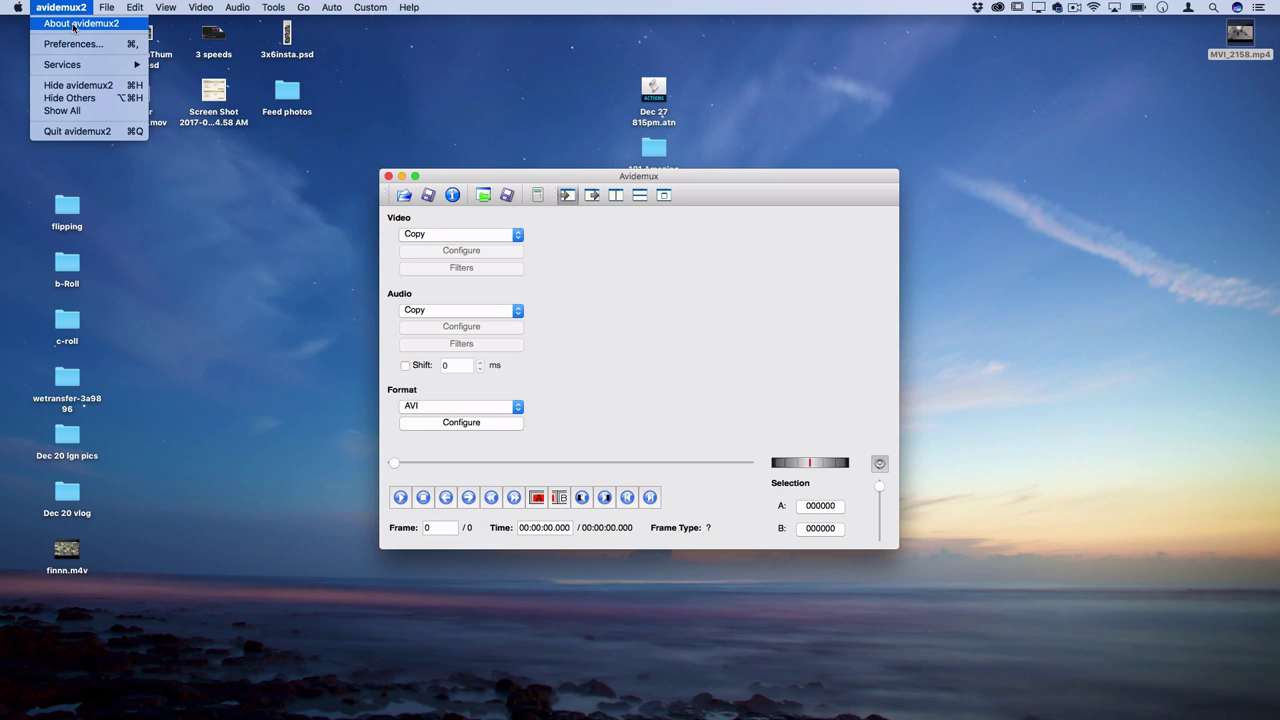
pyautogui.click(73, 25)
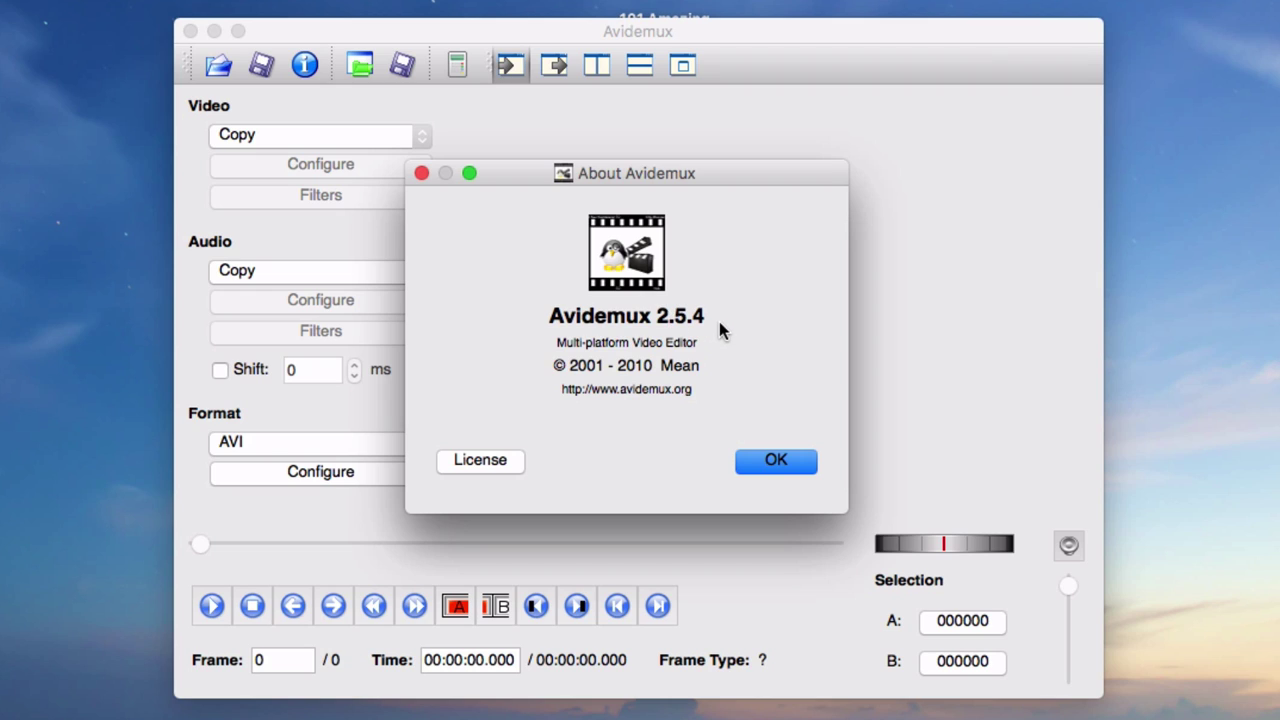
pyautogui.click(421, 173)
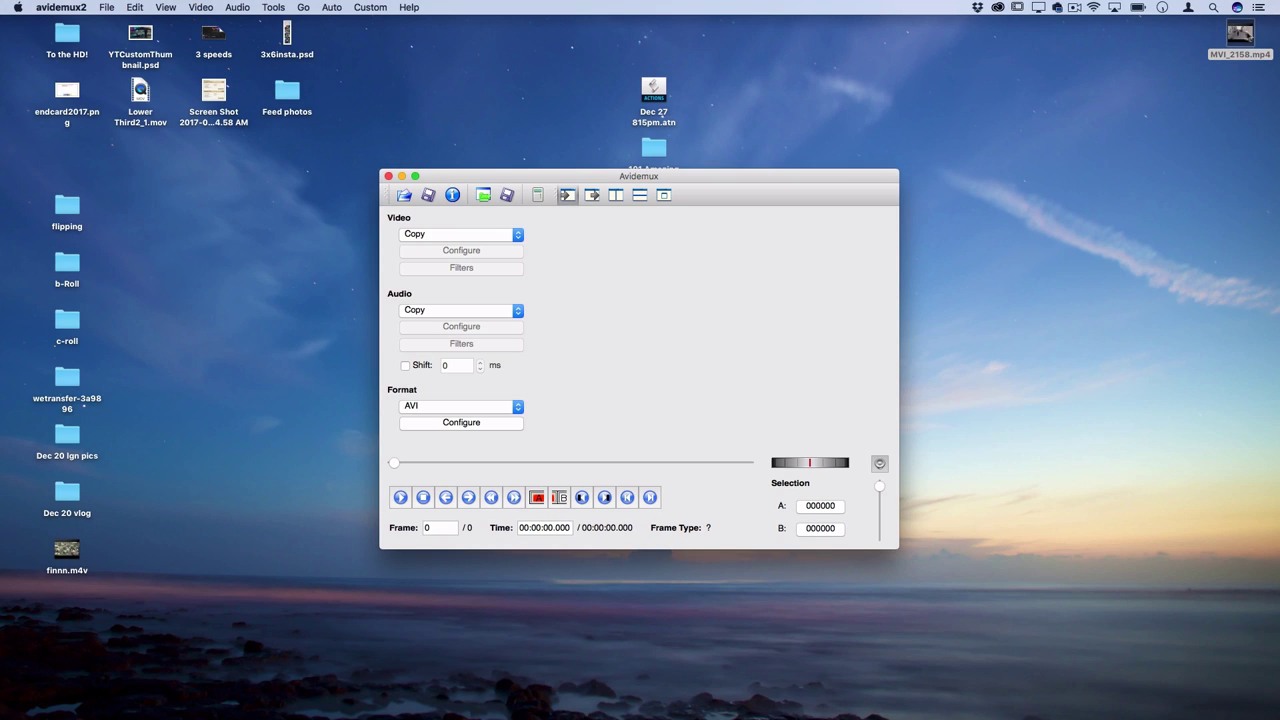
# - Load MVI_2158.mp4 into Avidemux, declining safe mode and the frame-index rebuild
pyautogui.moveTo(1248, 37); pyautogui.dragTo(677, 300)
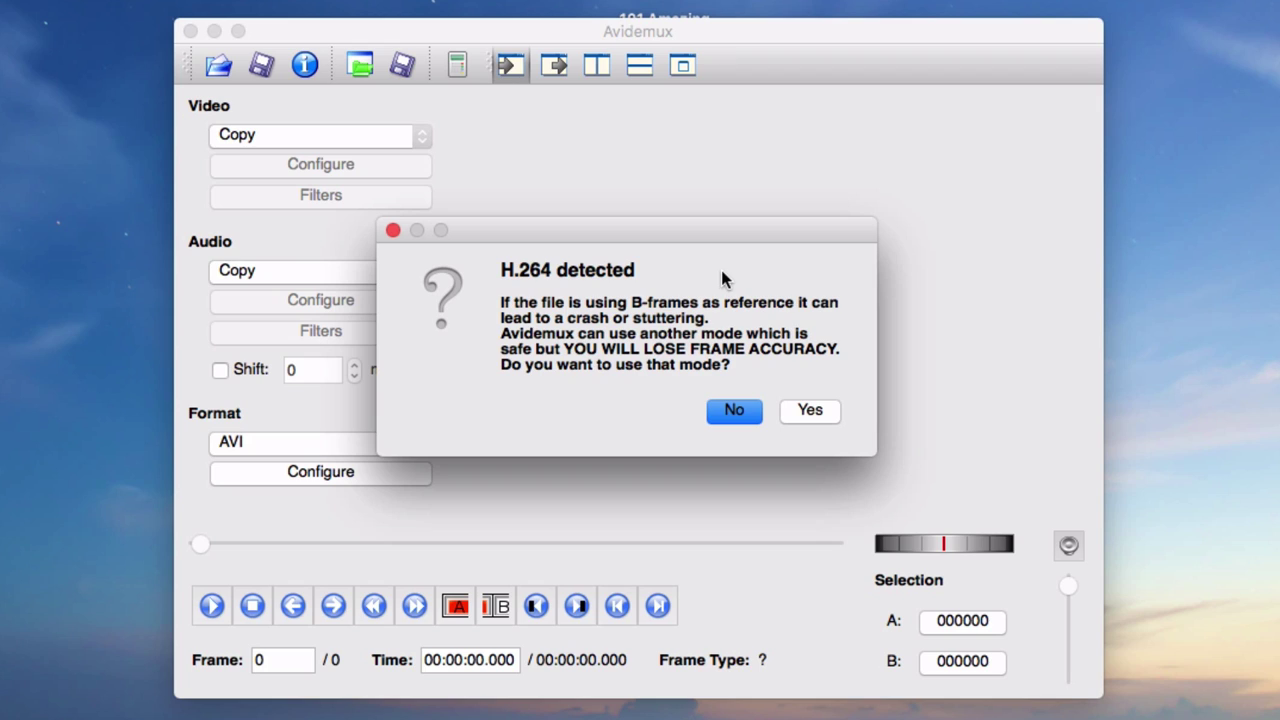
pyautogui.click(722, 411)
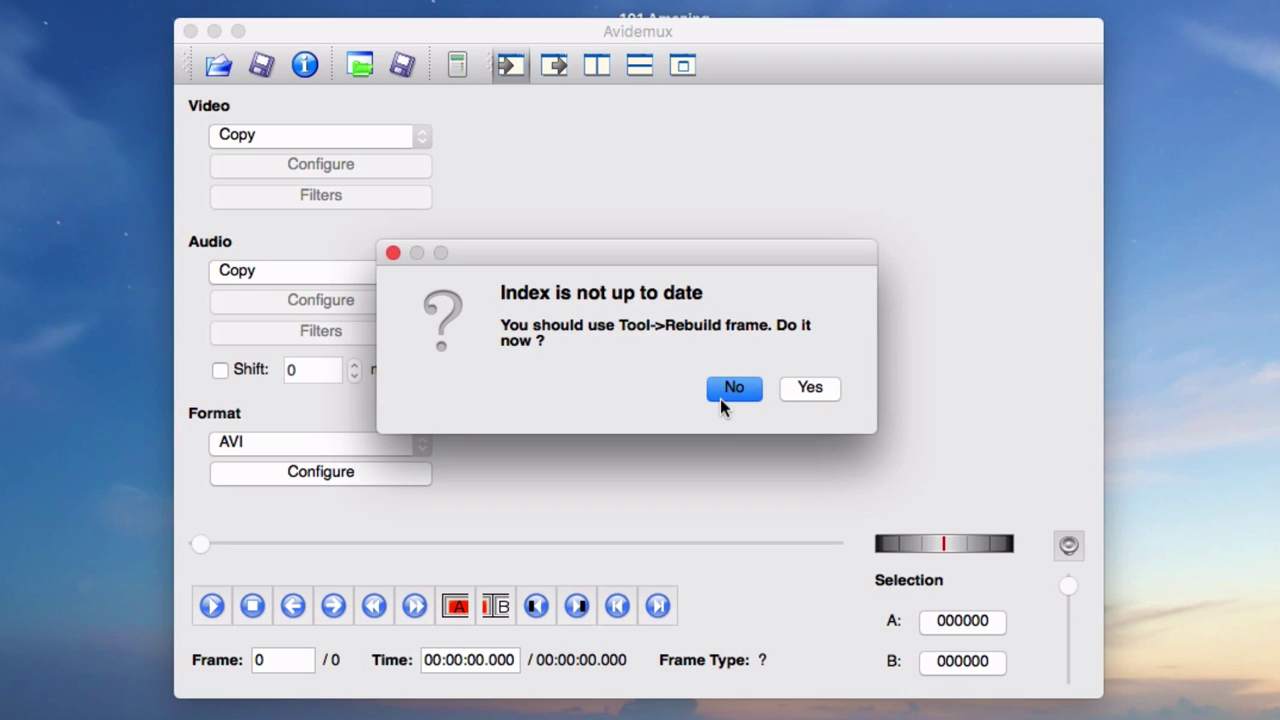
pyautogui.click(729, 389)
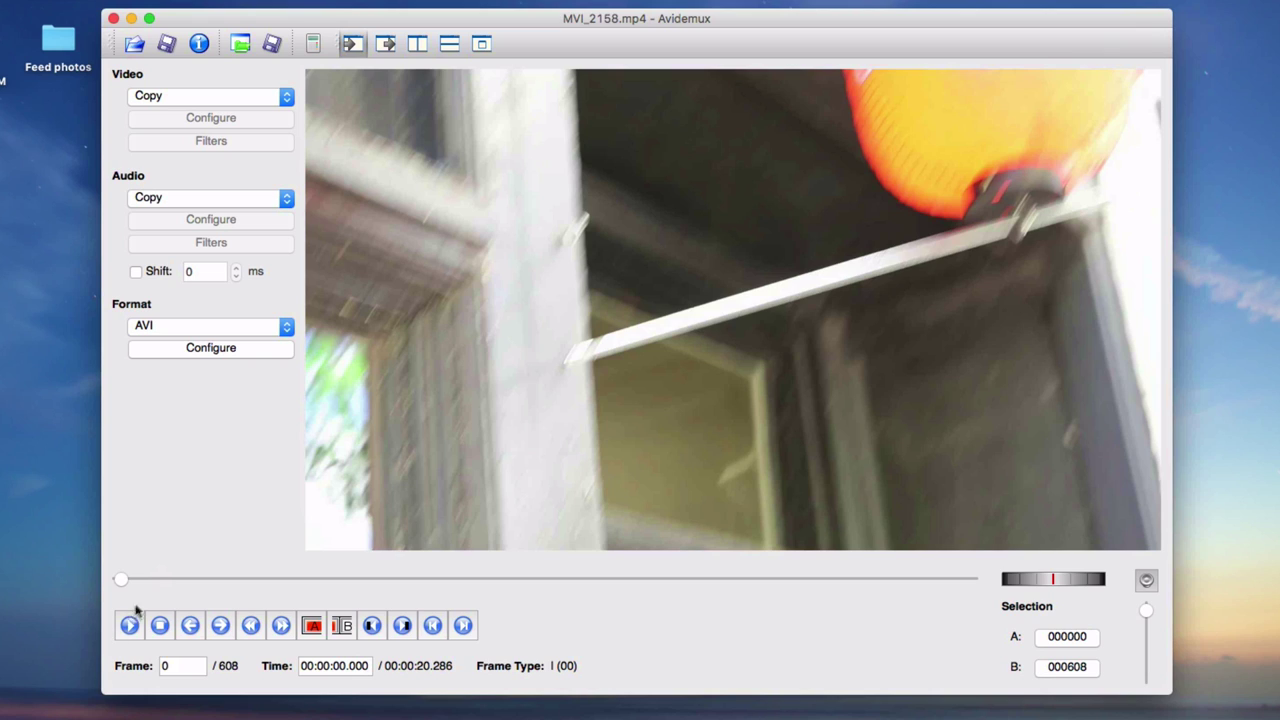
# - Scrub through MVI_2158.mp4 to frames 76, 243 and around 461 to preview the shots
pyautogui.moveTo(363, 480); pyautogui.dragTo(499, 478)
pyautogui.moveTo(283, 576); pyautogui.dragTo(472, 580)
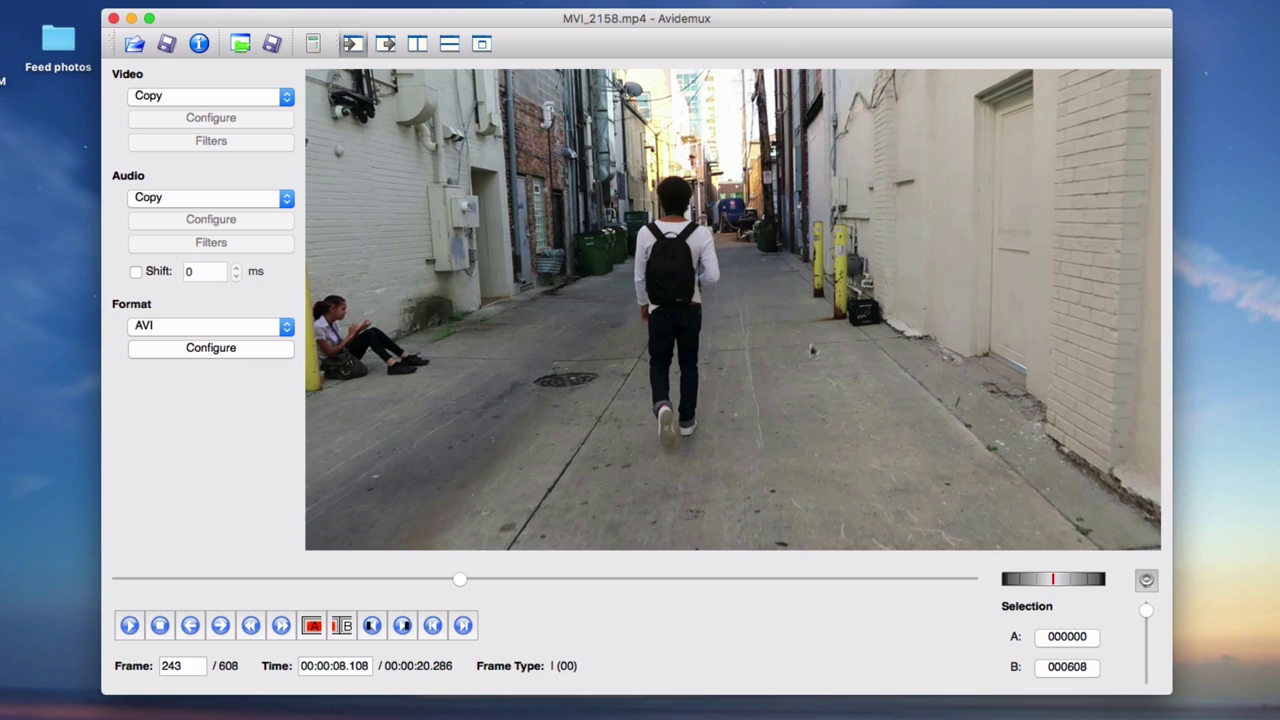
pyautogui.moveTo(462, 578); pyautogui.dragTo(885, 578)
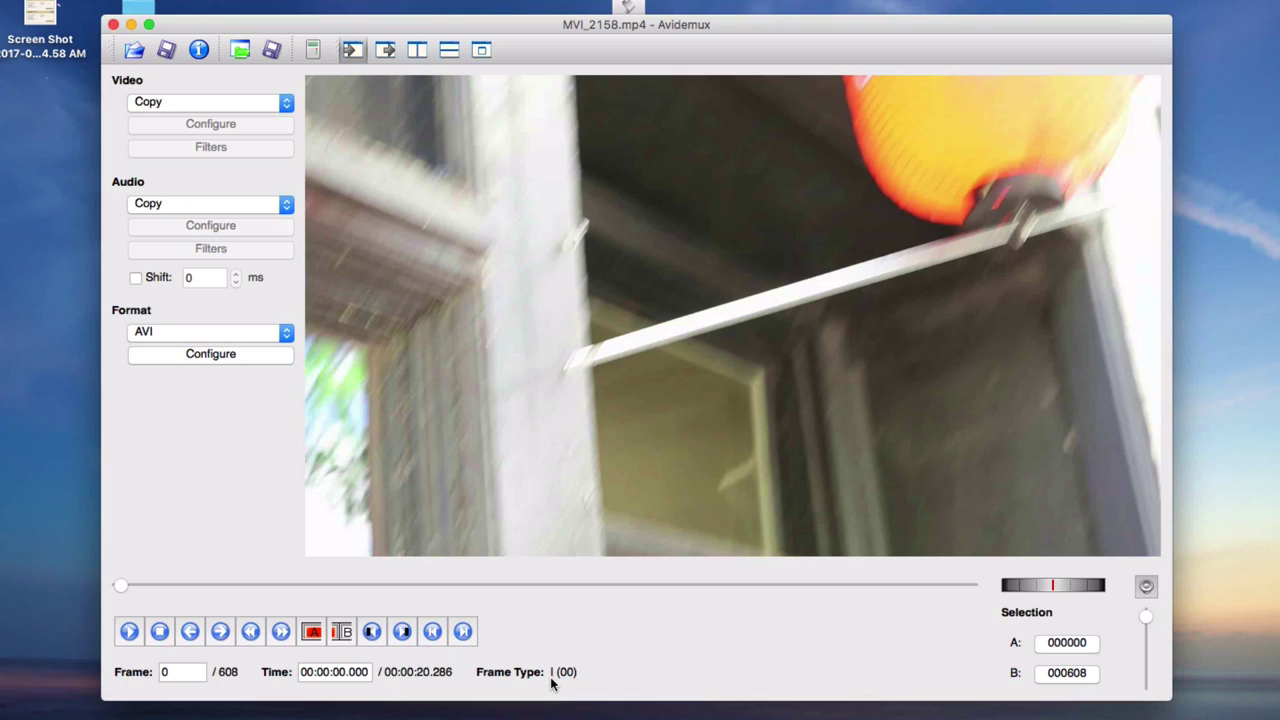
# - Step frame by frame from frame 18 and 47 onward, then jump to the I-frame at frame 103
pyautogui.click(211, 587)
pyautogui.click(211, 587)
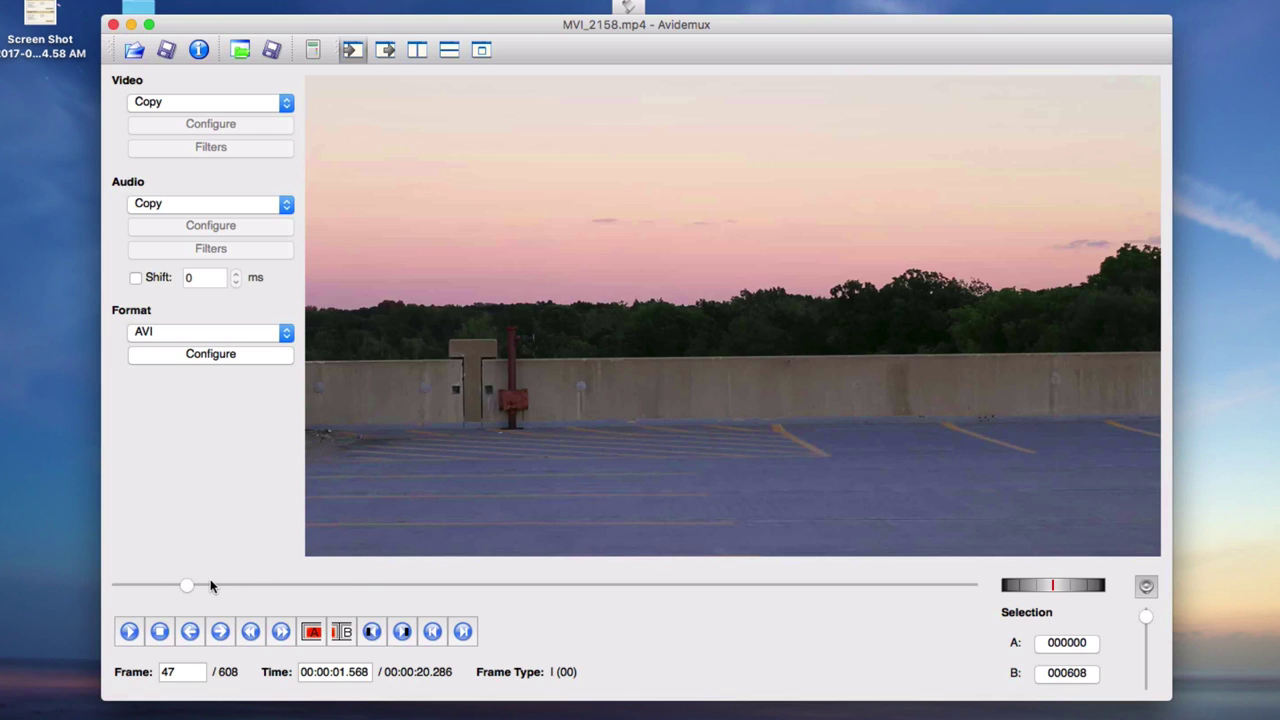
pyautogui.press('Down')
pyautogui.press('Up')
pyautogui.press('Left')
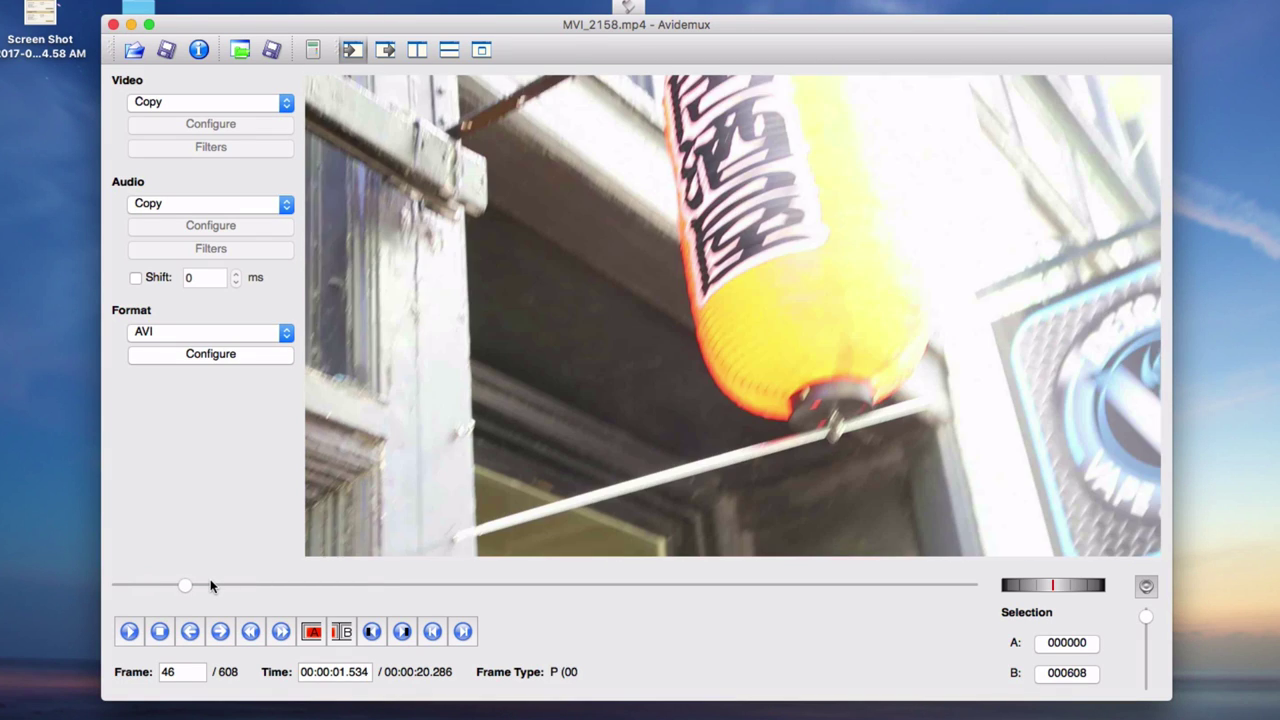
pyautogui.press('Right')
pyautogui.press('Right')
pyautogui.press('Right')
pyautogui.press('Right')
pyautogui.press('Right')
pyautogui.press('Right')
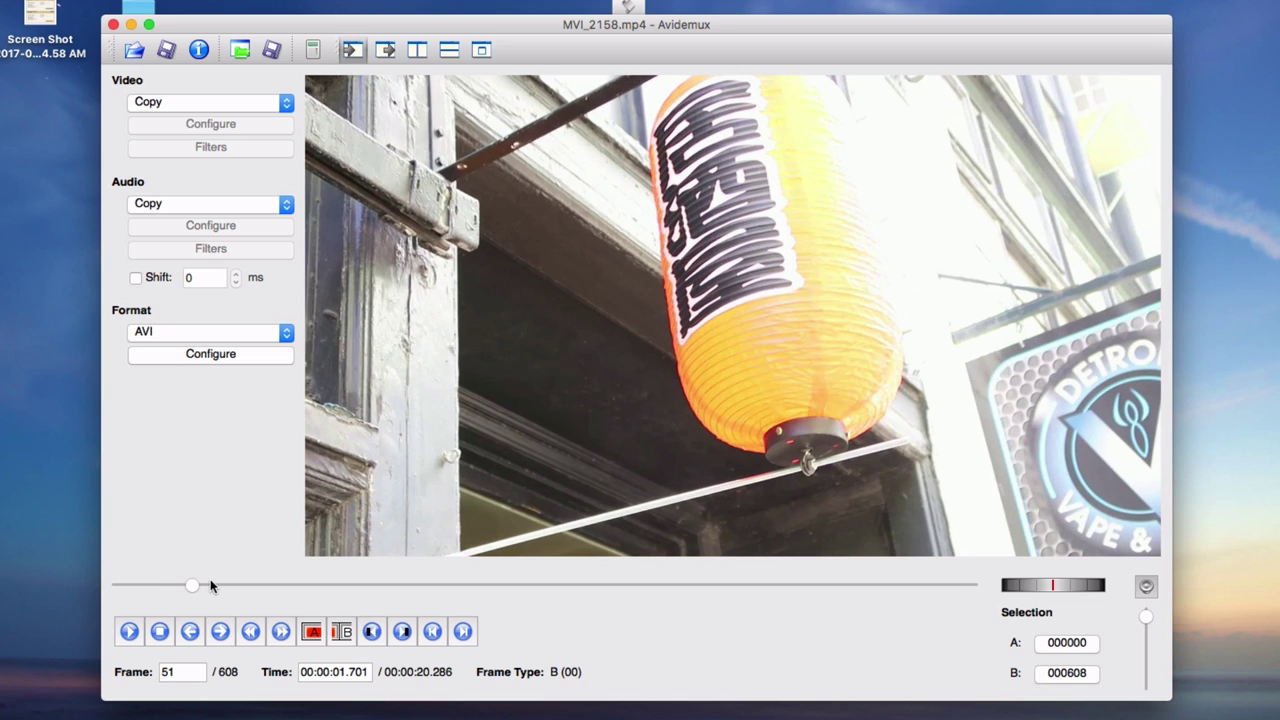
pyautogui.press('Right')
pyautogui.press('Right')
pyautogui.press('Right')
pyautogui.press('Right')
pyautogui.press('Up')
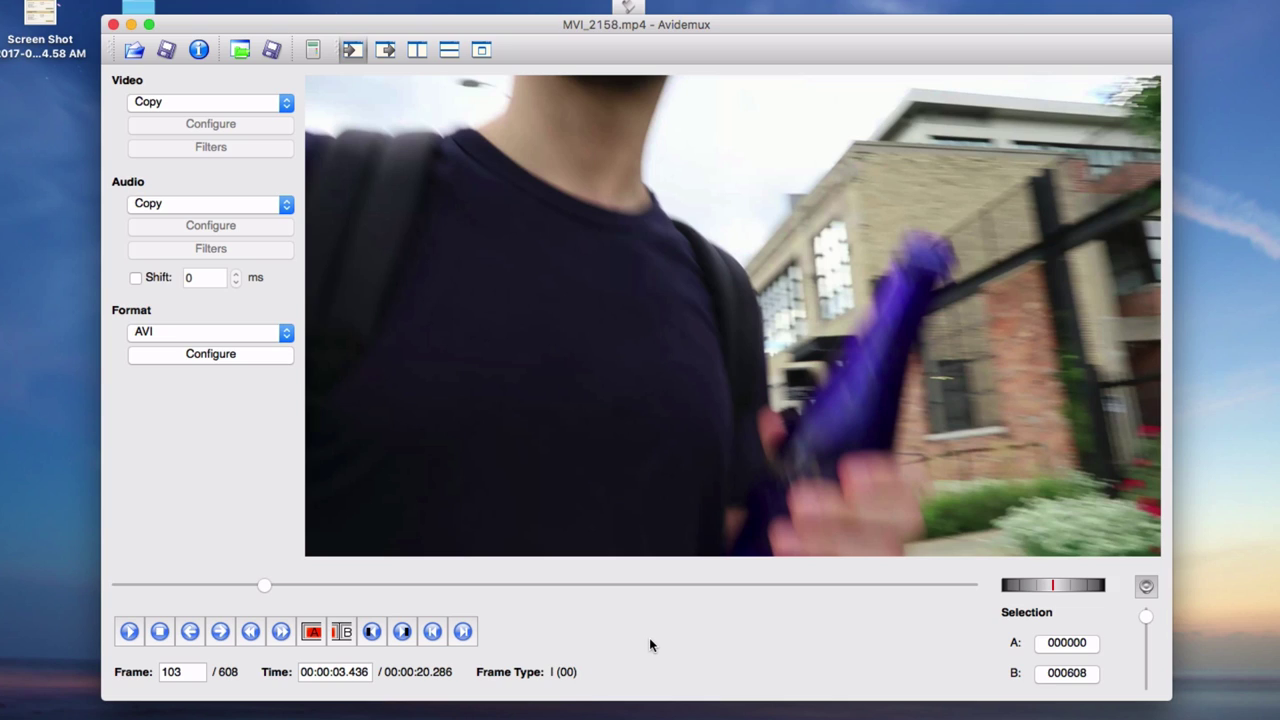
# - Set video output to MPEG-4 ASP (Xvid) with a maximum I-frame interval of 999999999
pyautogui.click(155, 104)
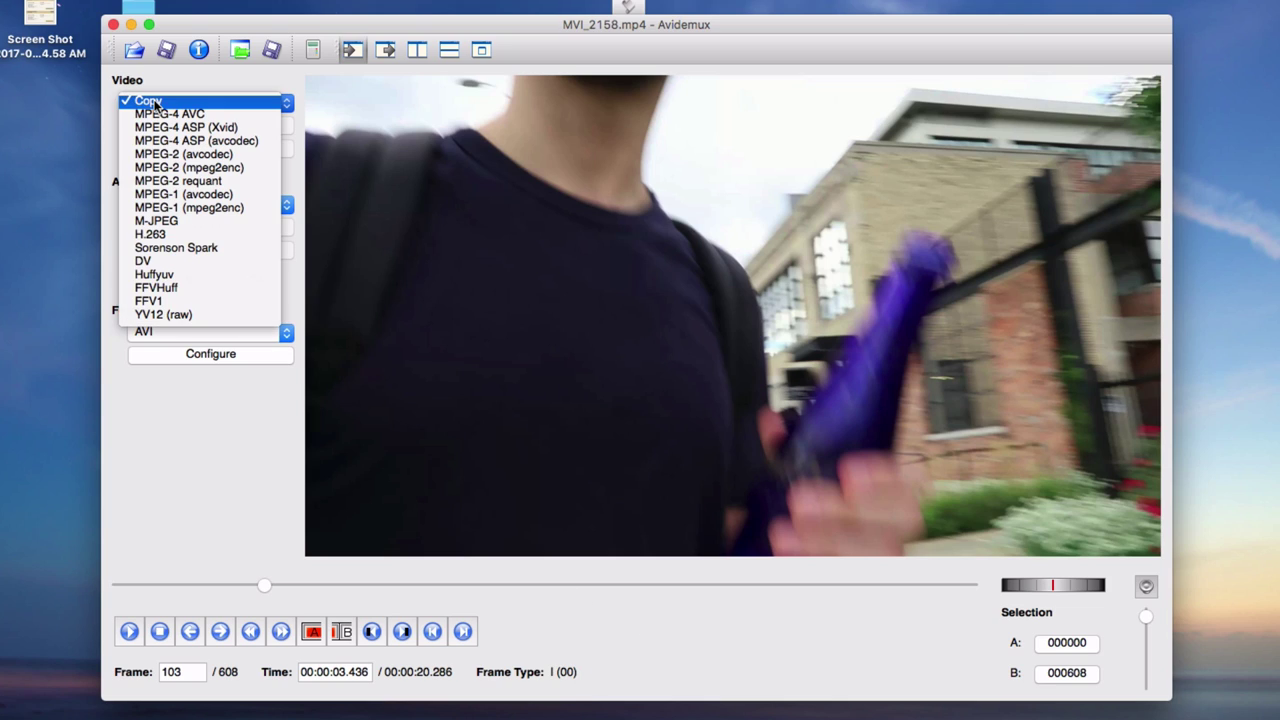
pyautogui.click(229, 132)
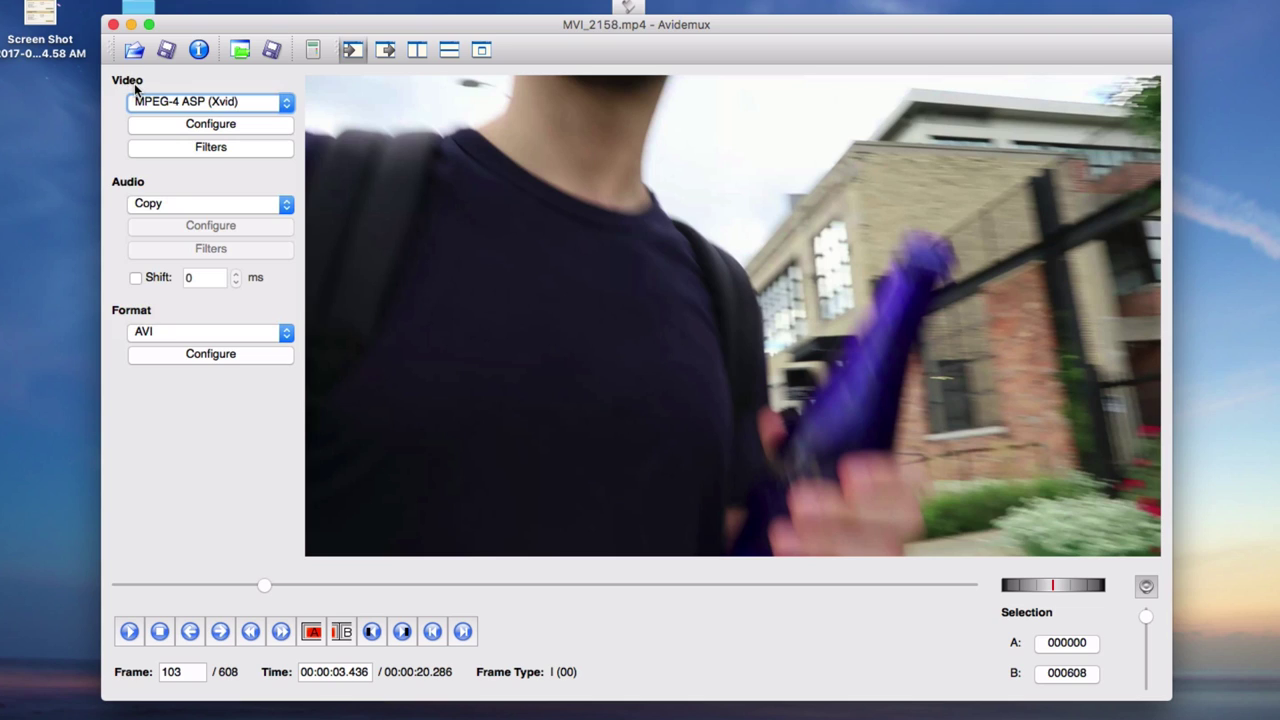
pyautogui.click(183, 125)
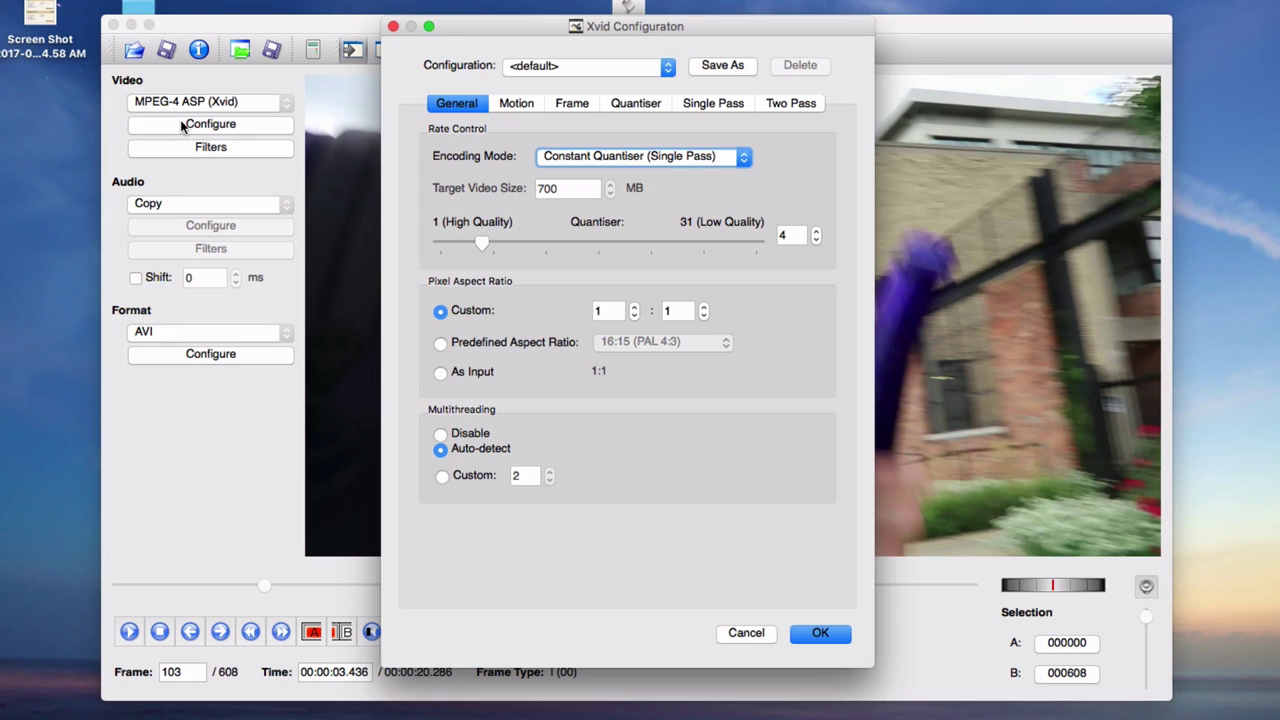
pyautogui.click(563, 106)
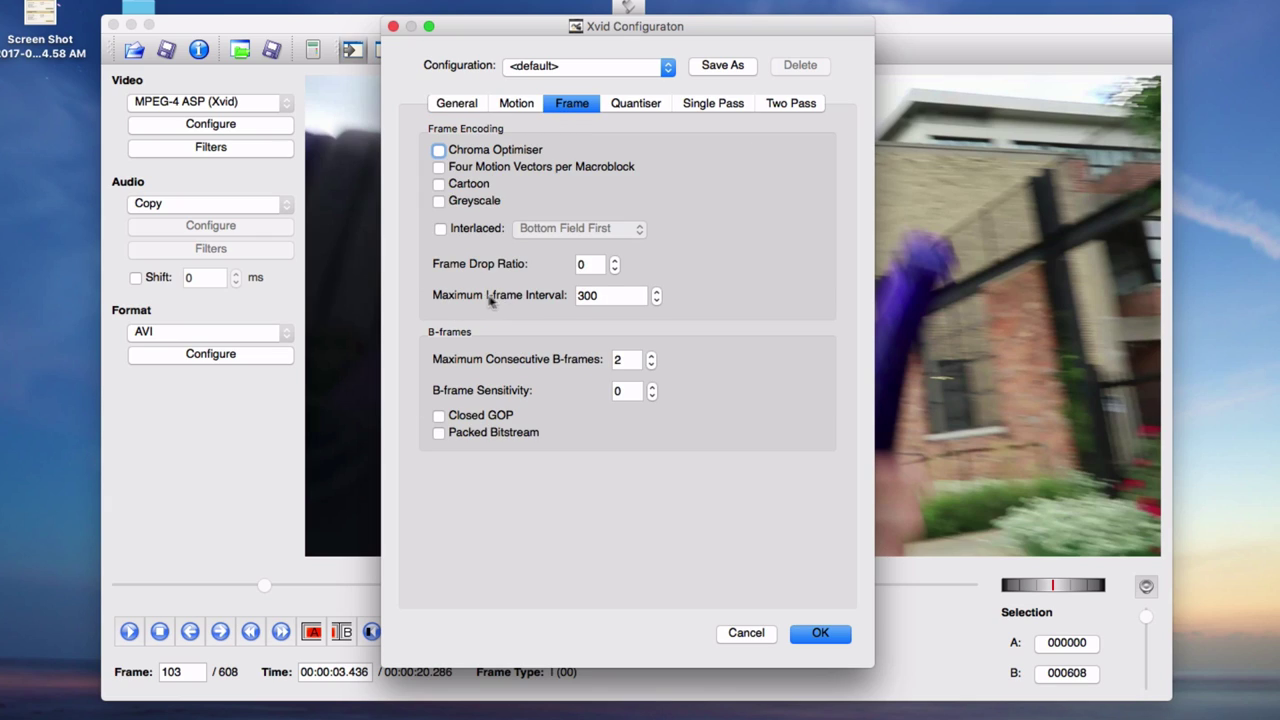
pyautogui.doubleClick(612, 298)
pyautogui.write('999999999')
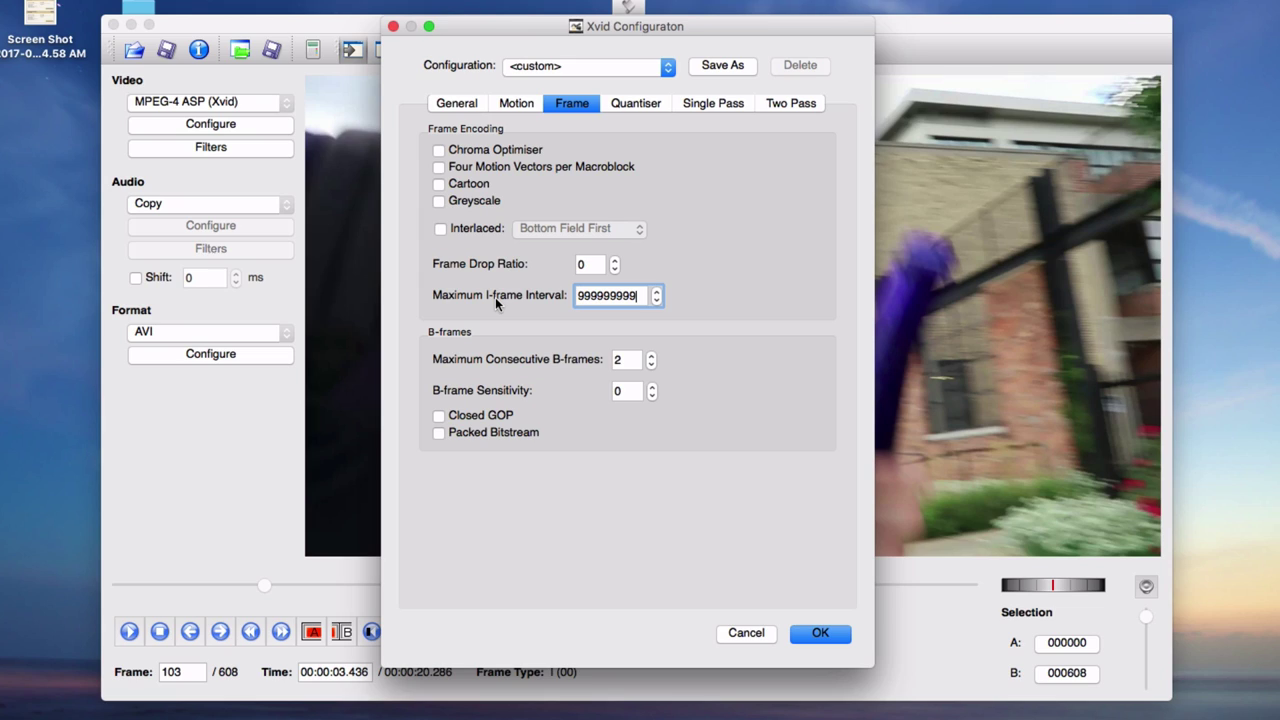
pyautogui.press('Return')
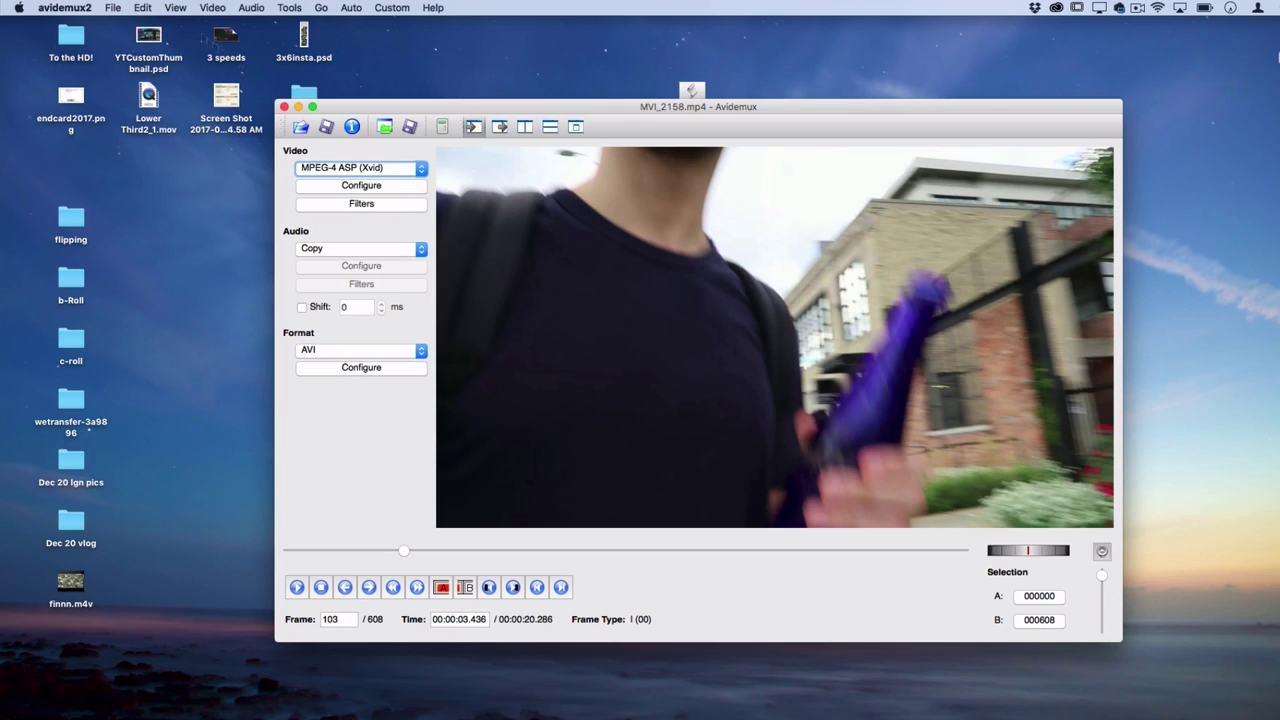
# - Save the Xvid-encoded video as 1.avi on the Desktop and dismiss the Done notice
pyautogui.click(112, 7)
pyautogui.moveTo(121, 55)
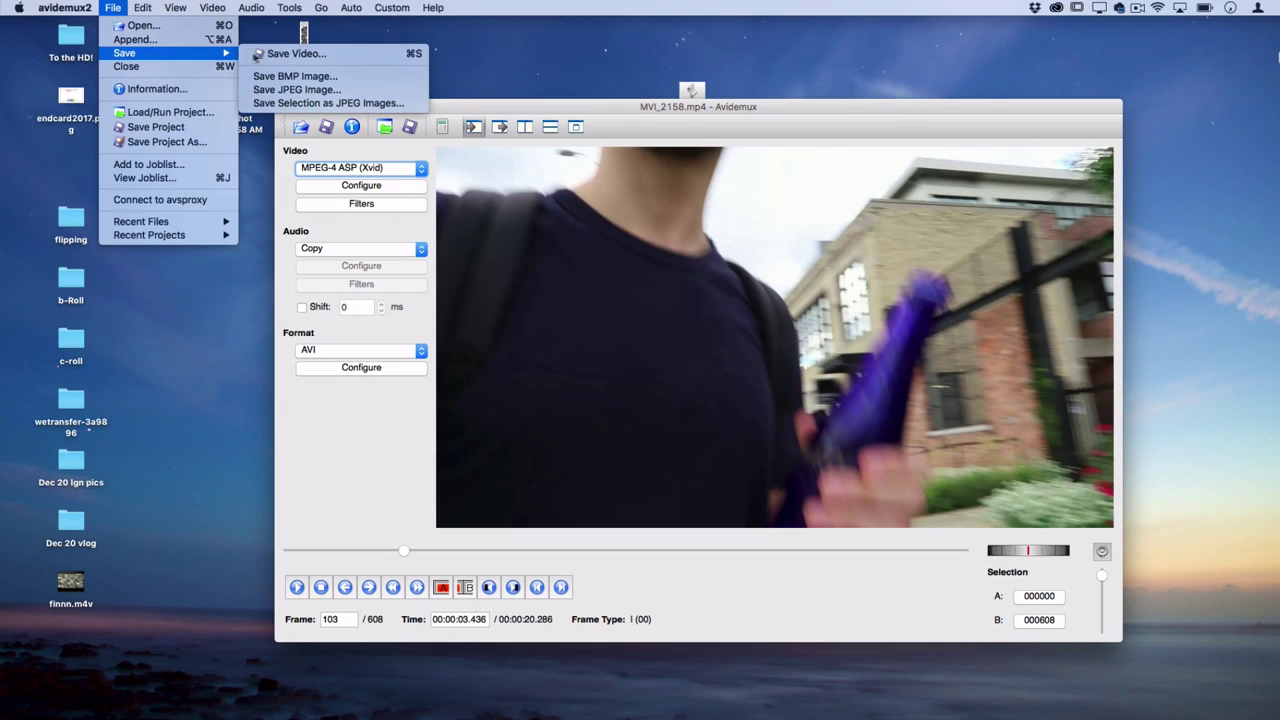
pyautogui.click(285, 55)
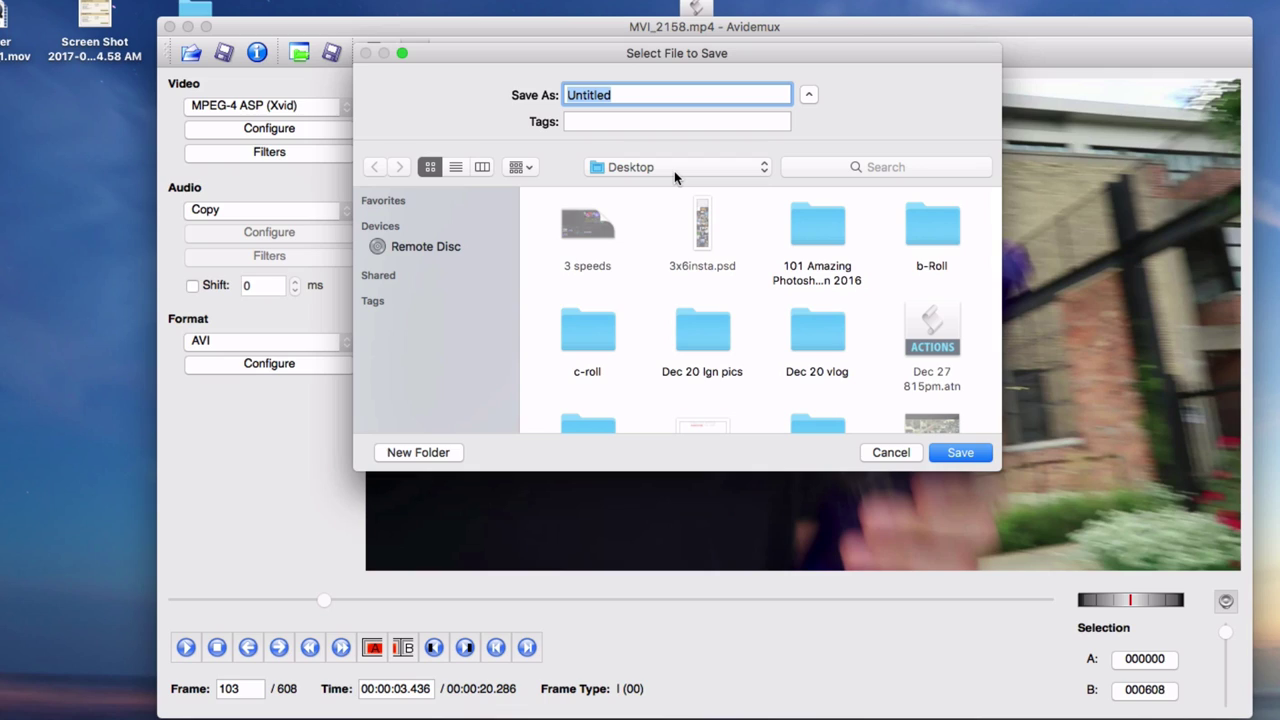
pyautogui.write('1.avi')
pyautogui.press('Return')
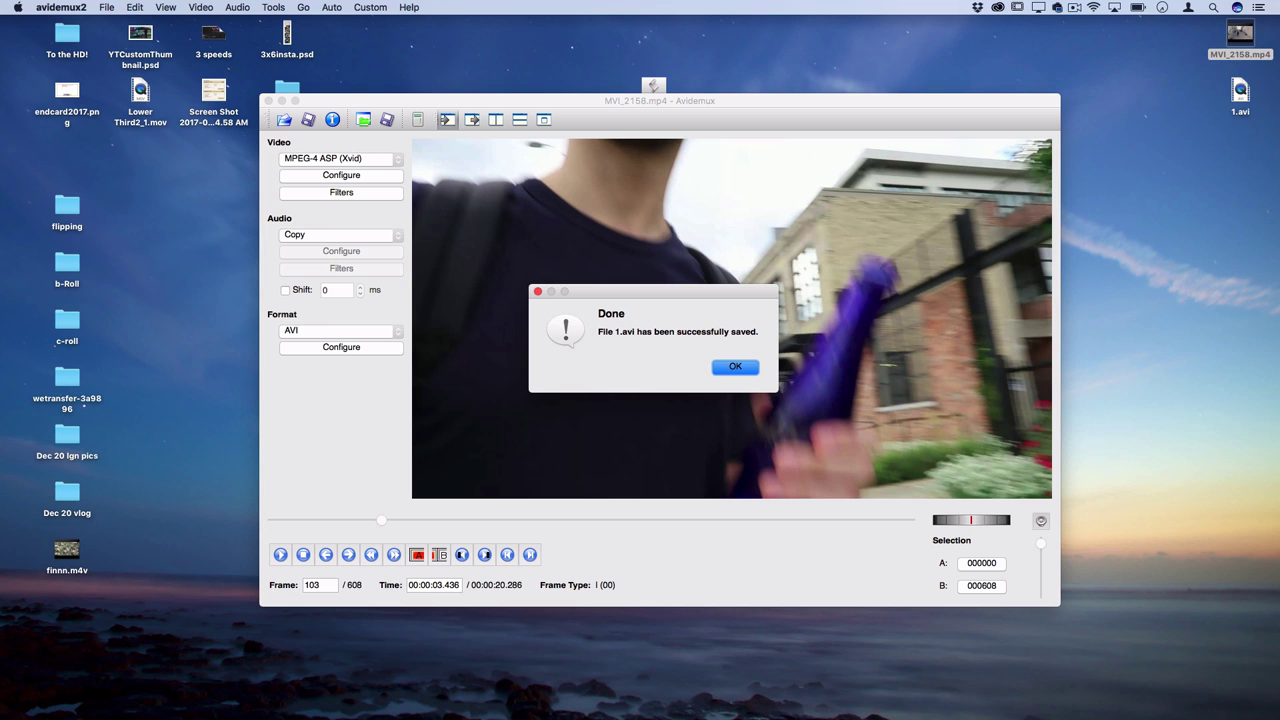
pyautogui.press('Return')
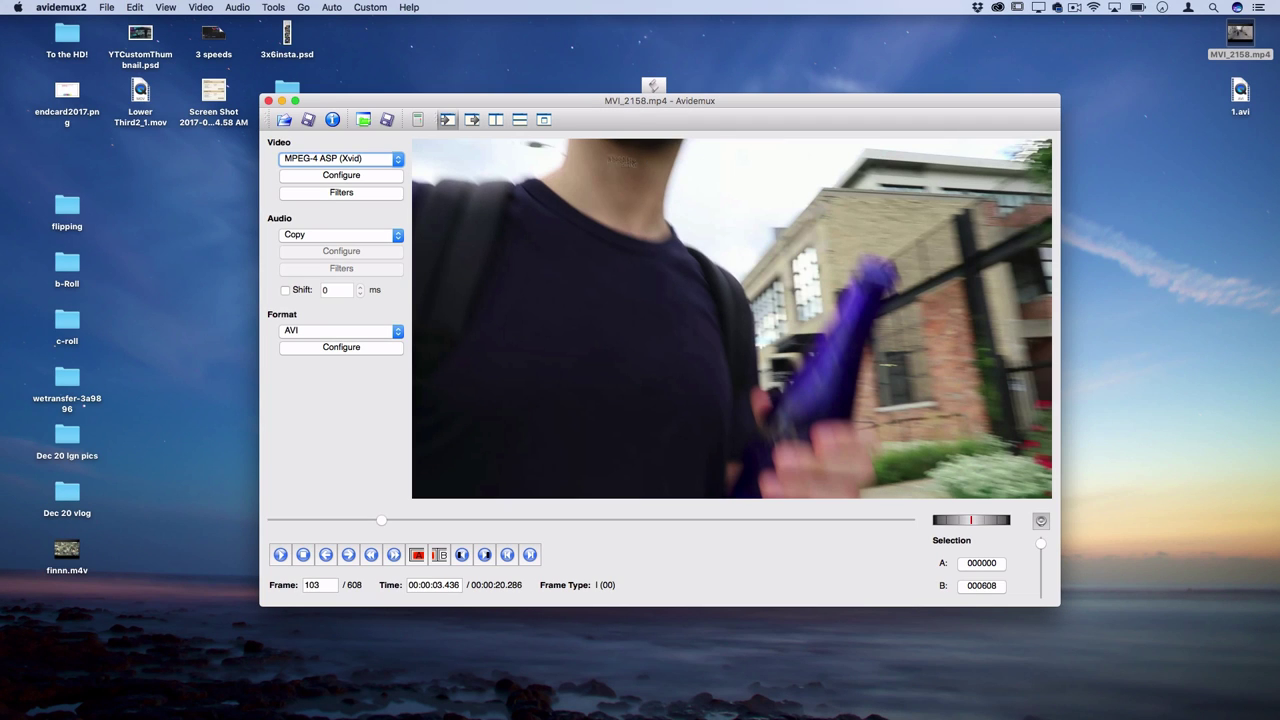
# - Close MVI_2158.mp4, load 1.avi from the desktop, and shift the window slightly down and left
pyautogui.click(106, 8)
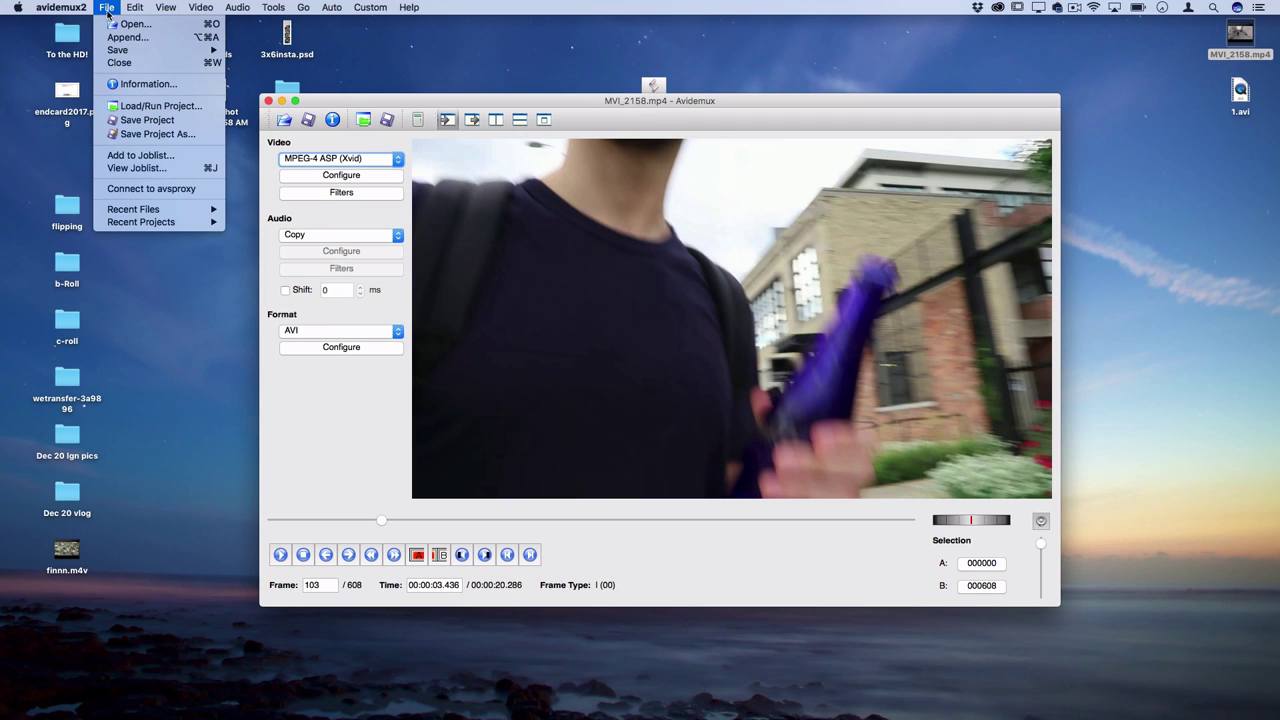
pyautogui.click(170, 63)
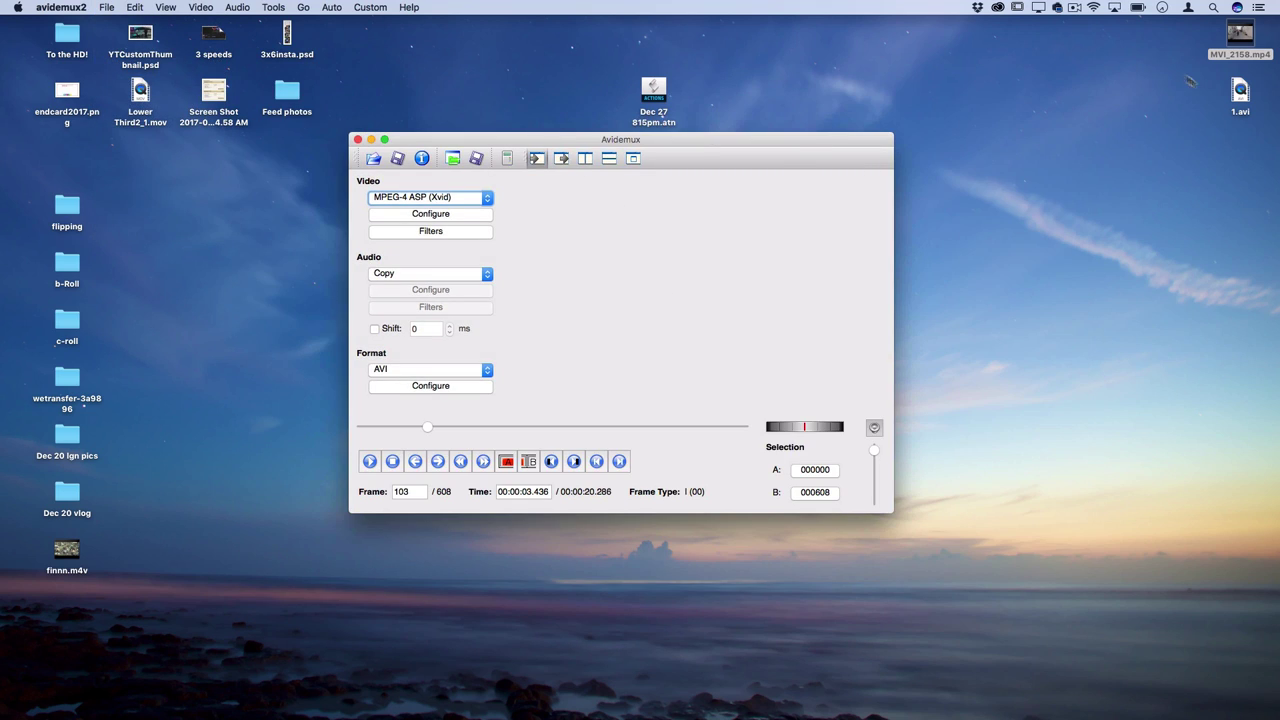
pyautogui.click(1237, 92)
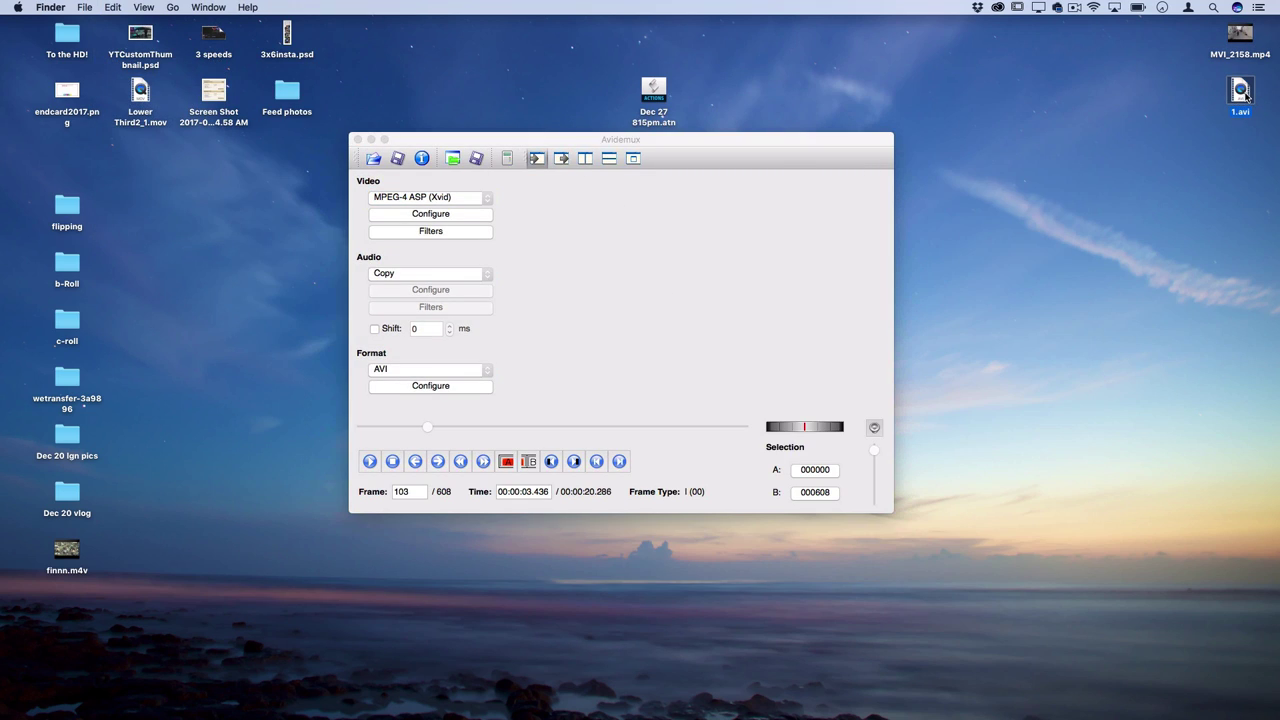
pyautogui.moveTo(1246, 95); pyautogui.dragTo(674, 255)
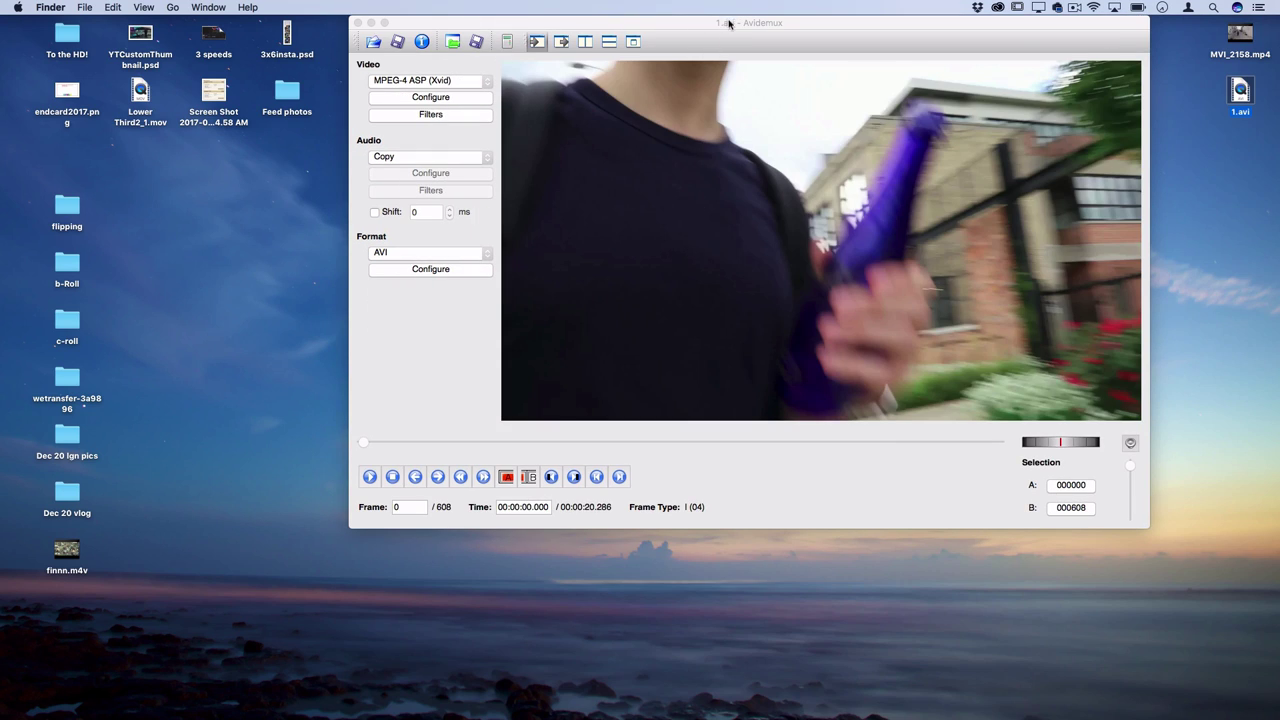
pyautogui.click(735, 22)
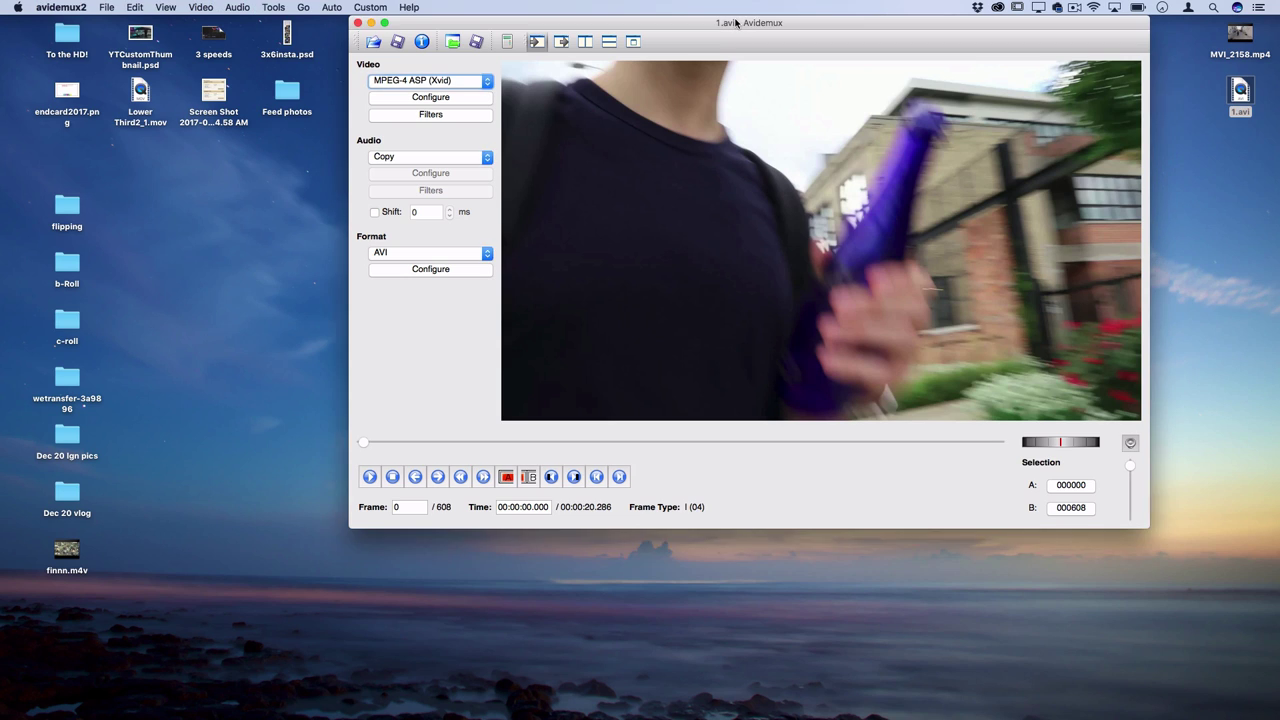
pyautogui.moveTo(735, 22); pyautogui.dragTo(704, 75)
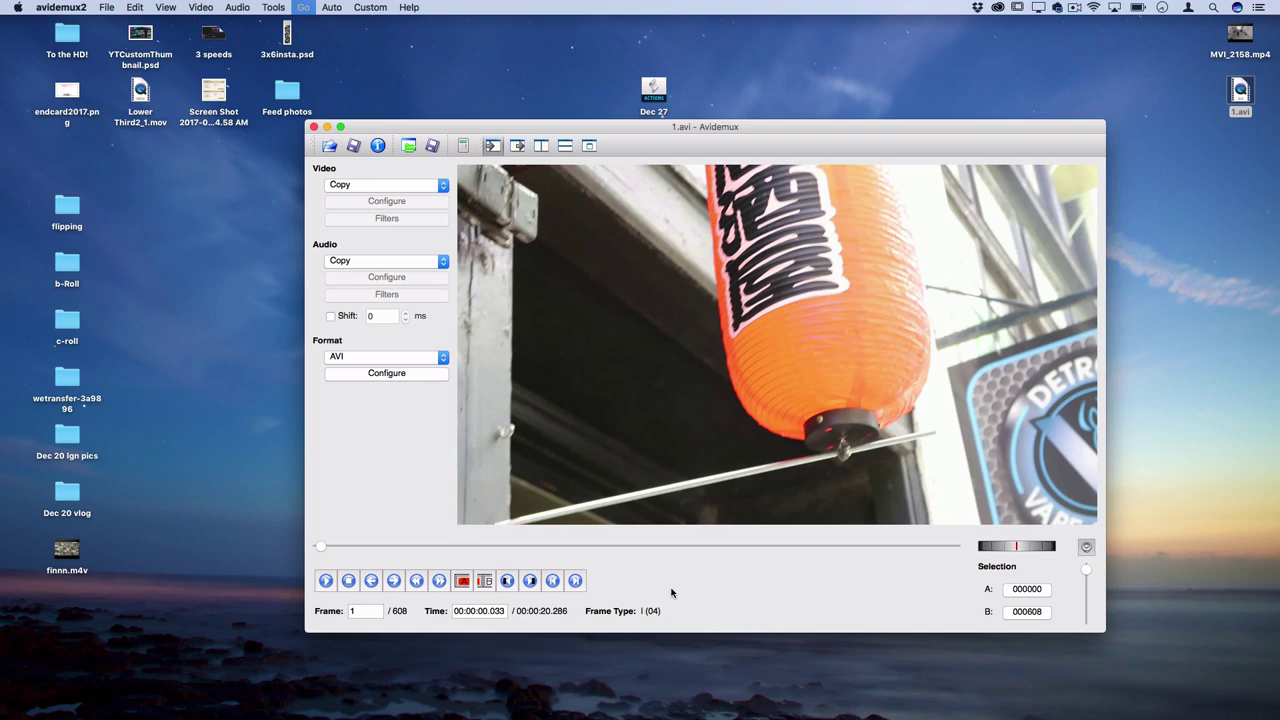
# - Delete the keyframe at frame 18 by marking frames 18–19 and cutting them
pyautogui.press('Up')
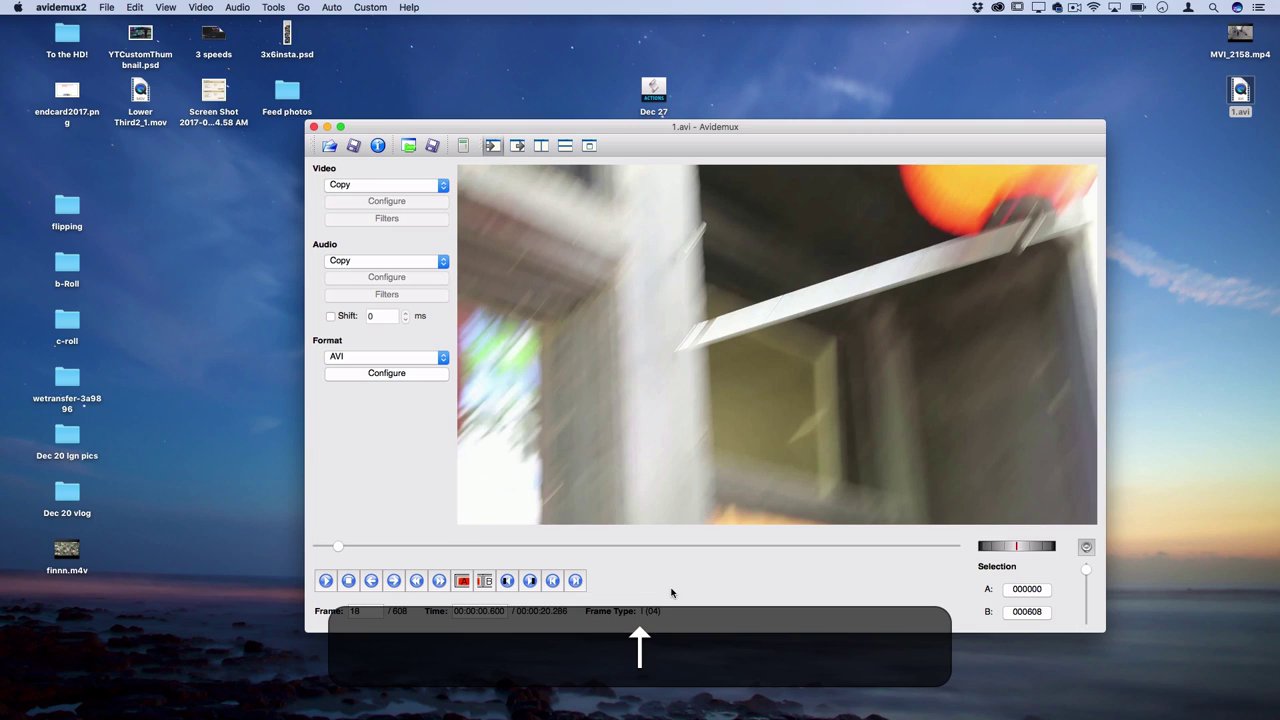
pyautogui.click(462, 581)
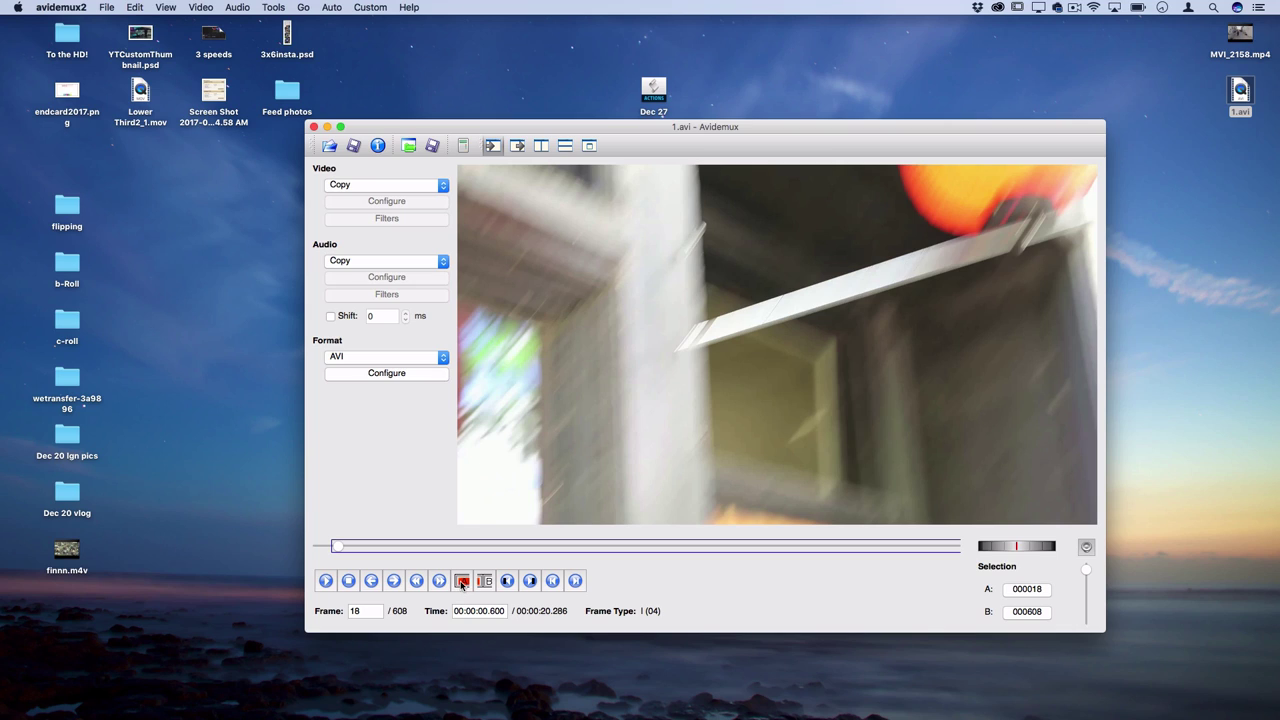
pyautogui.press('Right')
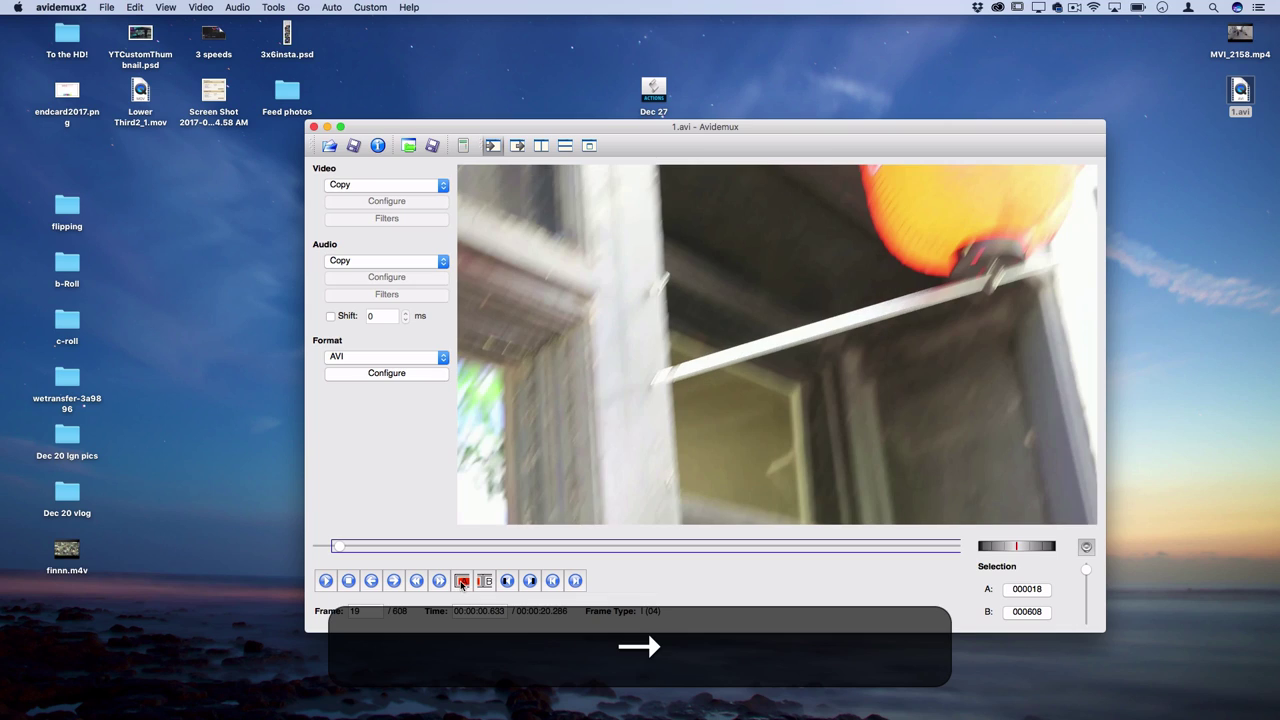
pyautogui.click(485, 581)
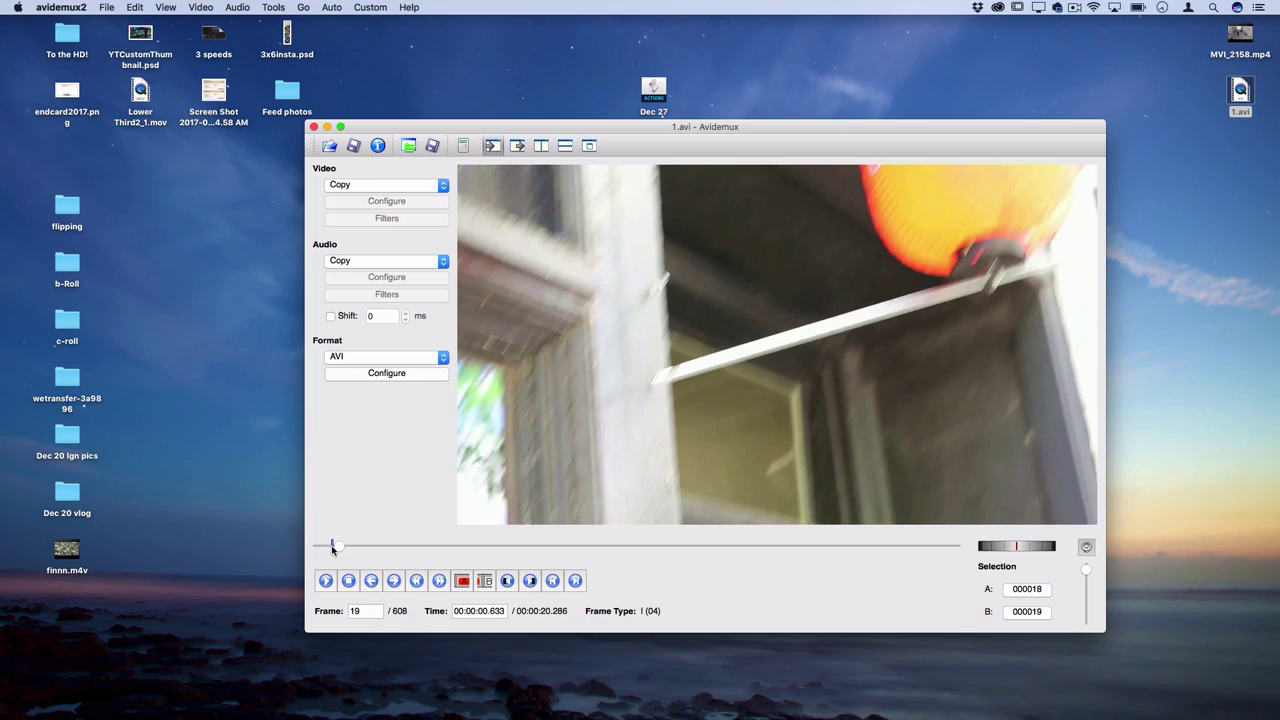
pyautogui.click(136, 7)
pyautogui.click(162, 84)
# - Delete the keyframe at frame 102 by marking frames 102–103 and cutting them
pyautogui.press('Up')
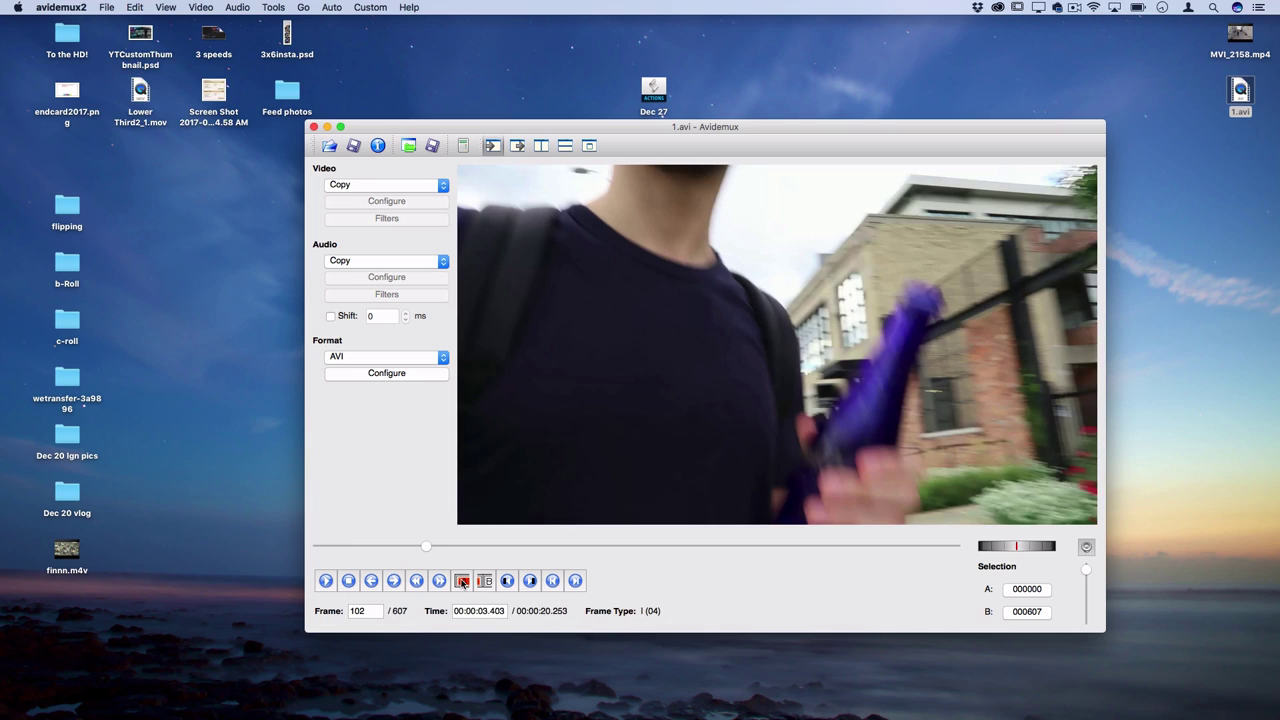
pyautogui.click(462, 581)
pyautogui.press('Right')
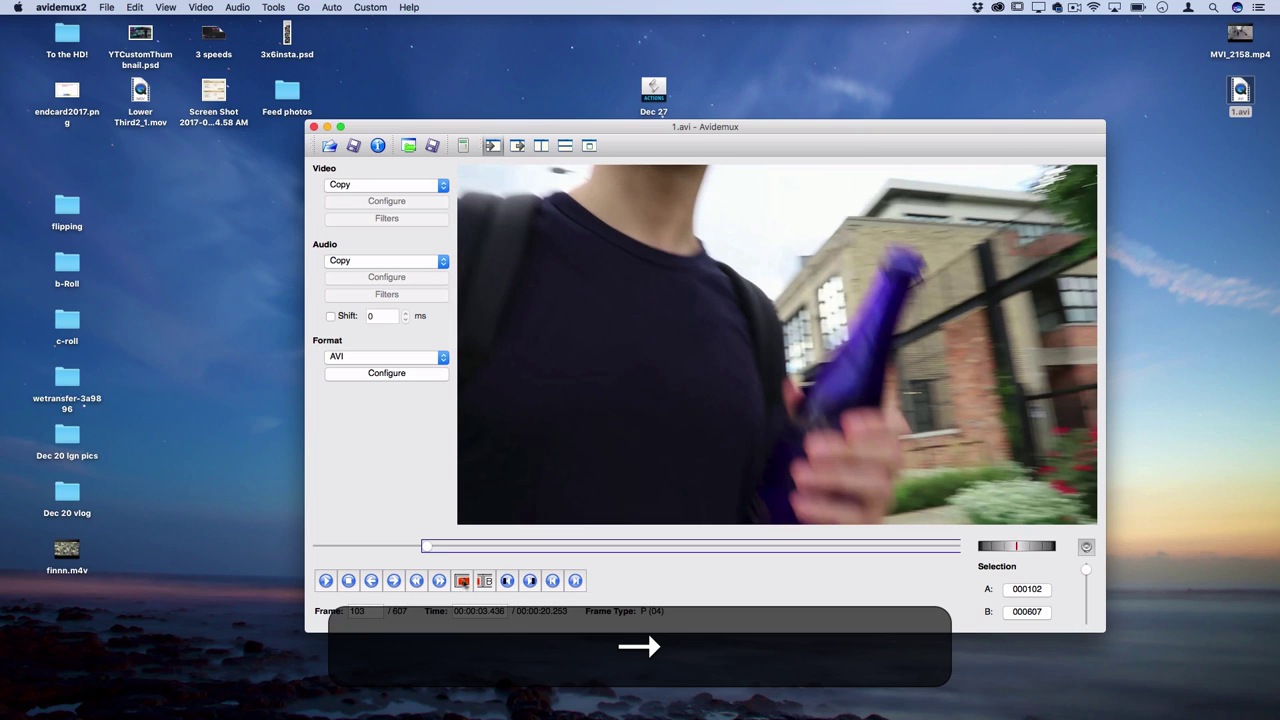
pyautogui.click(486, 581)
pyautogui.click(134, 7)
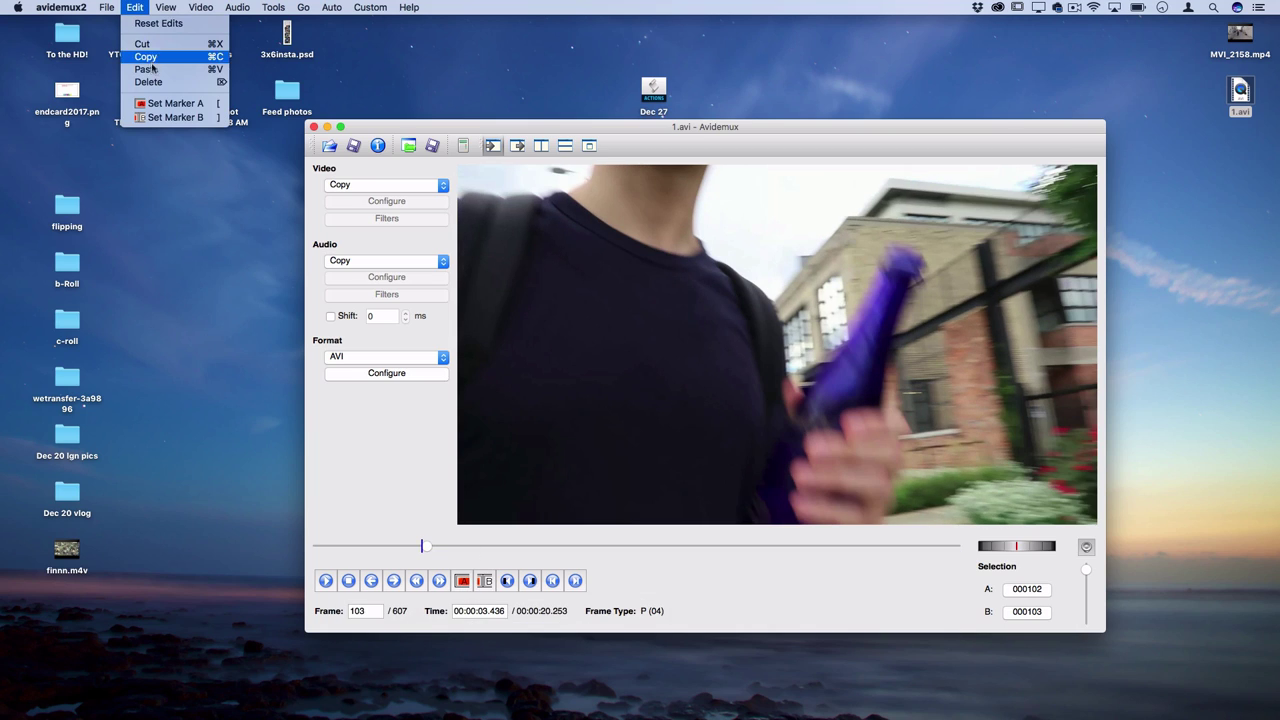
pyautogui.click(153, 86)
# - Remove the keyframe at frame 184 the same way, then return to the clip's first frame
pyautogui.press('Up')
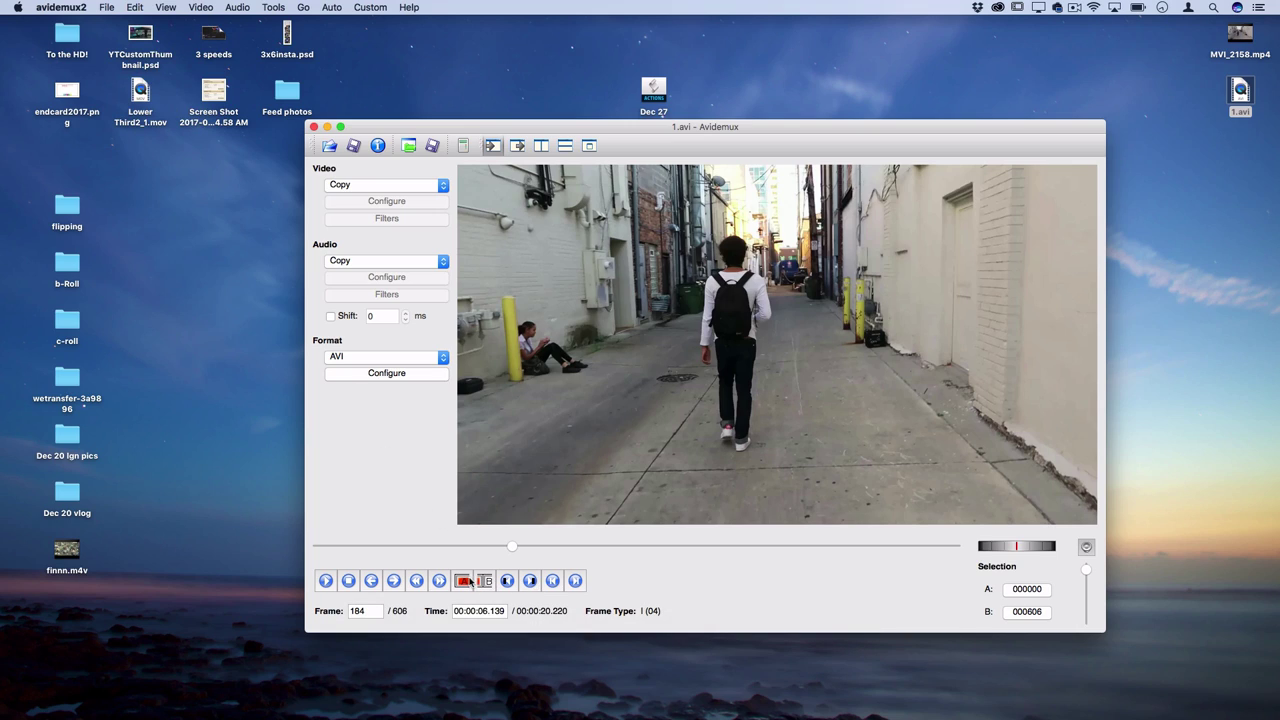
pyautogui.click(464, 581)
pyautogui.click(463, 582)
pyautogui.press('Right')
pyautogui.click(484, 581)
pyautogui.click(135, 8)
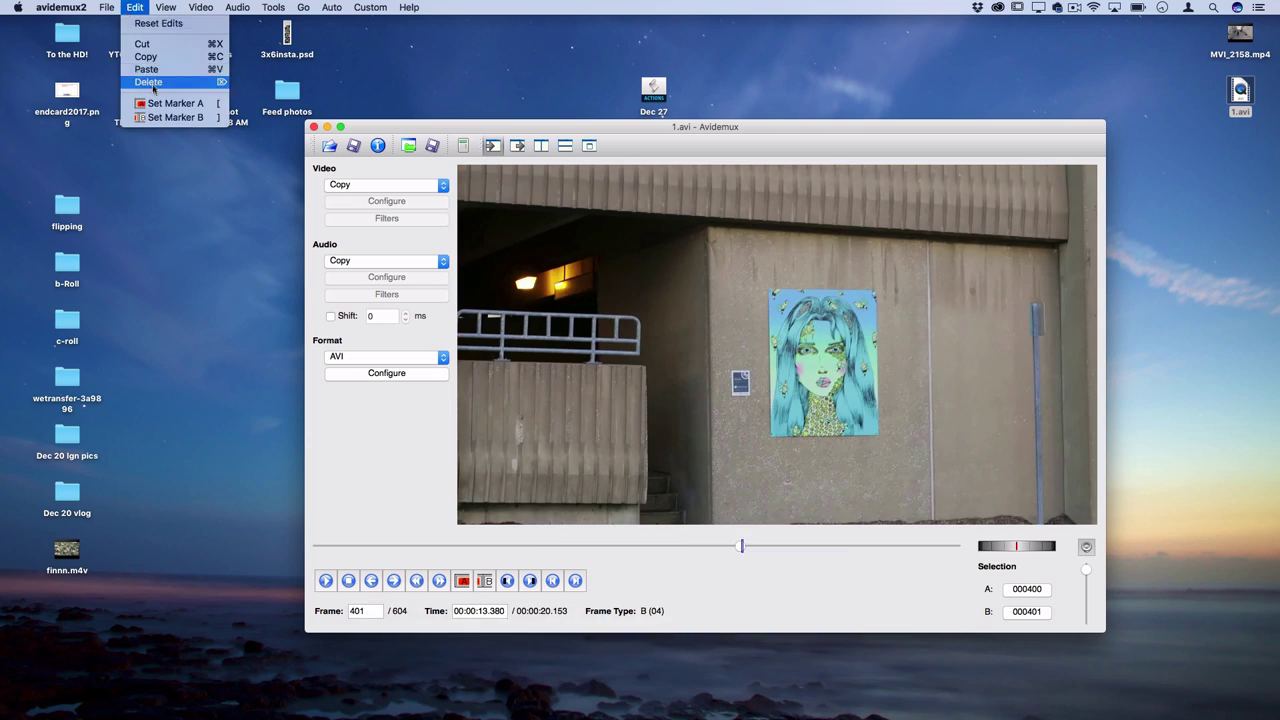
pyautogui.press('Right')
pyautogui.click(484, 581)
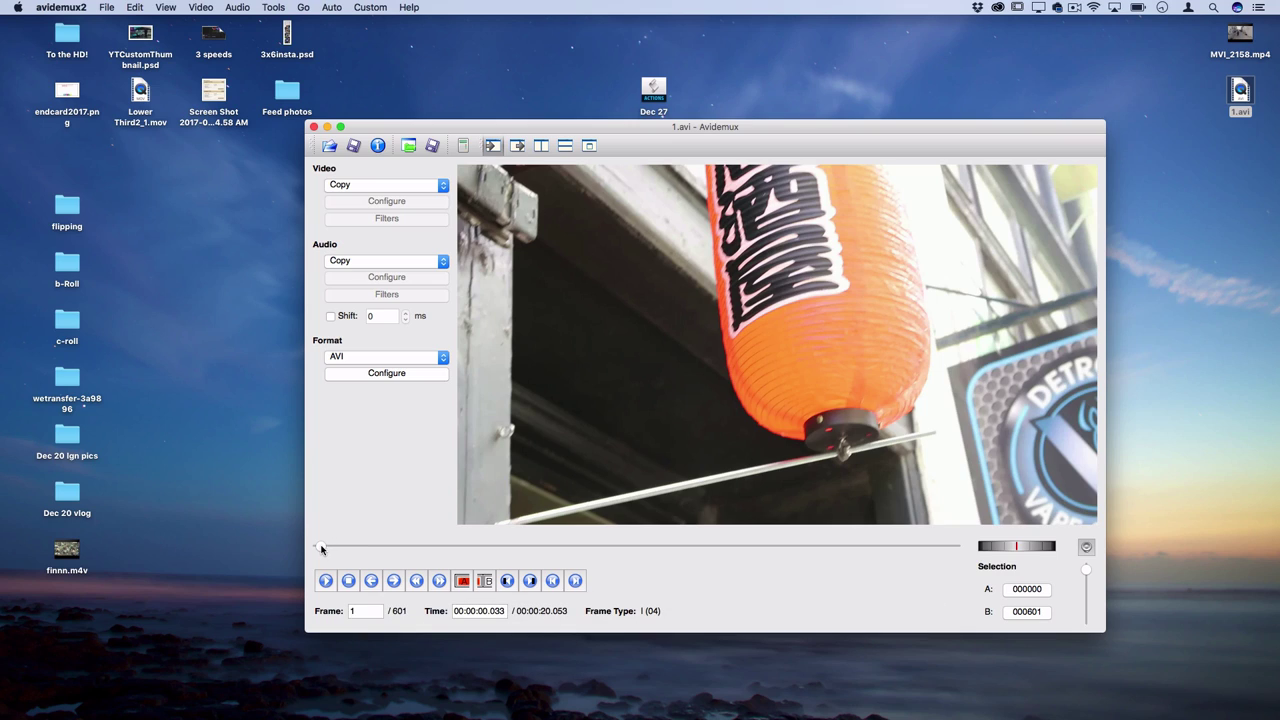
pyautogui.moveTo(321, 549); pyautogui.dragTo(375, 550)
# - Save the trimmed clip as 2.avi, declining smart copy, and dismiss the completion message
pyautogui.click(108, 7)
pyautogui.moveTo(126, 55)
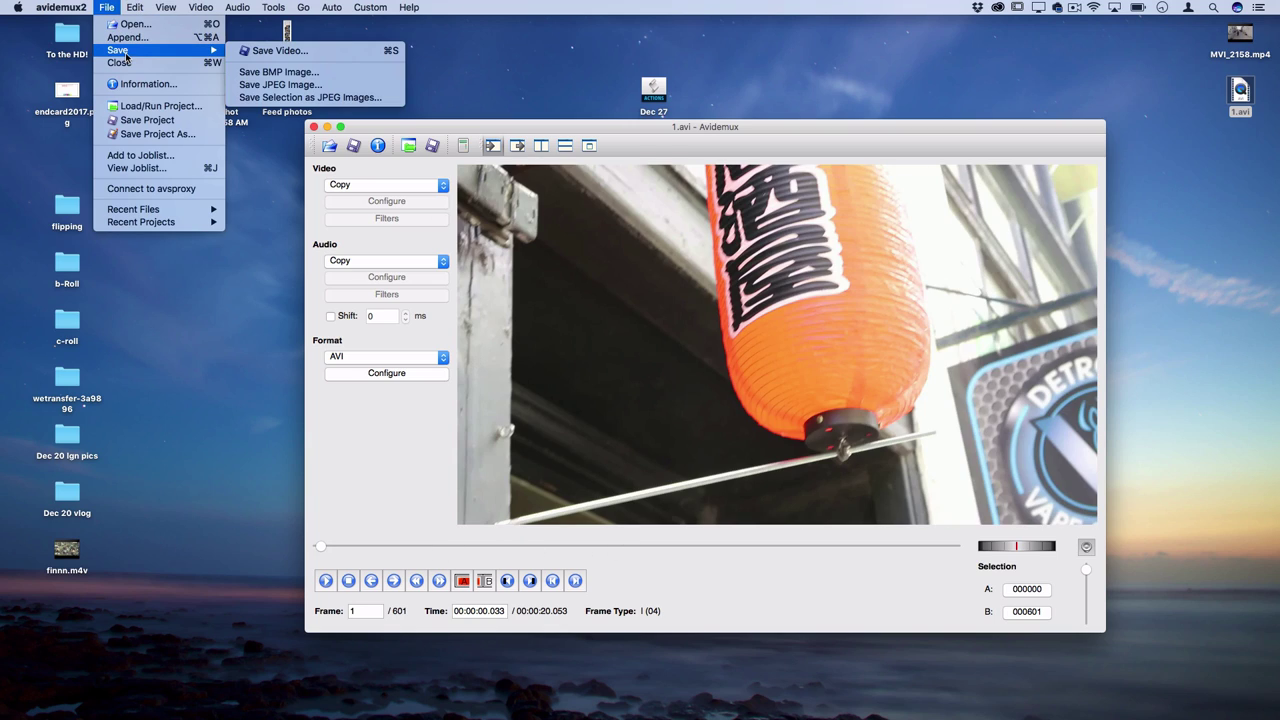
pyautogui.click(275, 50)
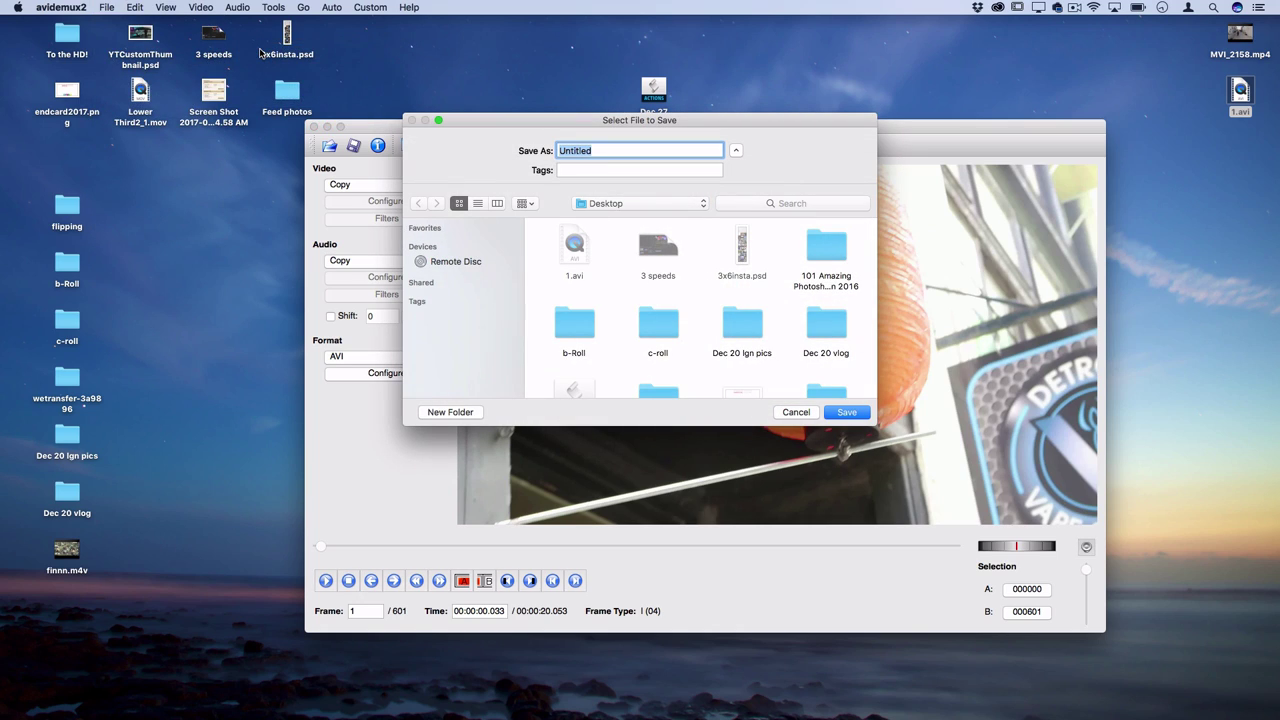
pyautogui.write('2.av')
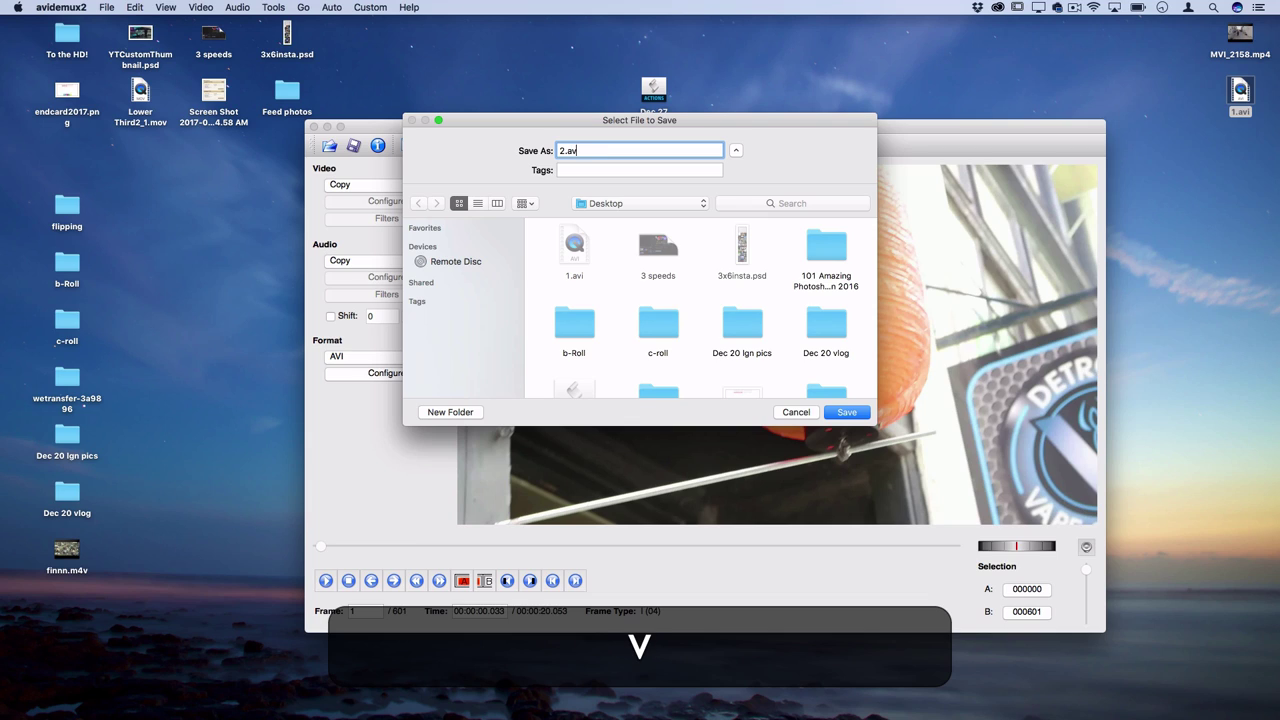
pyautogui.write('o')
pyautogui.press('BackSpace')
pyautogui.write('i')
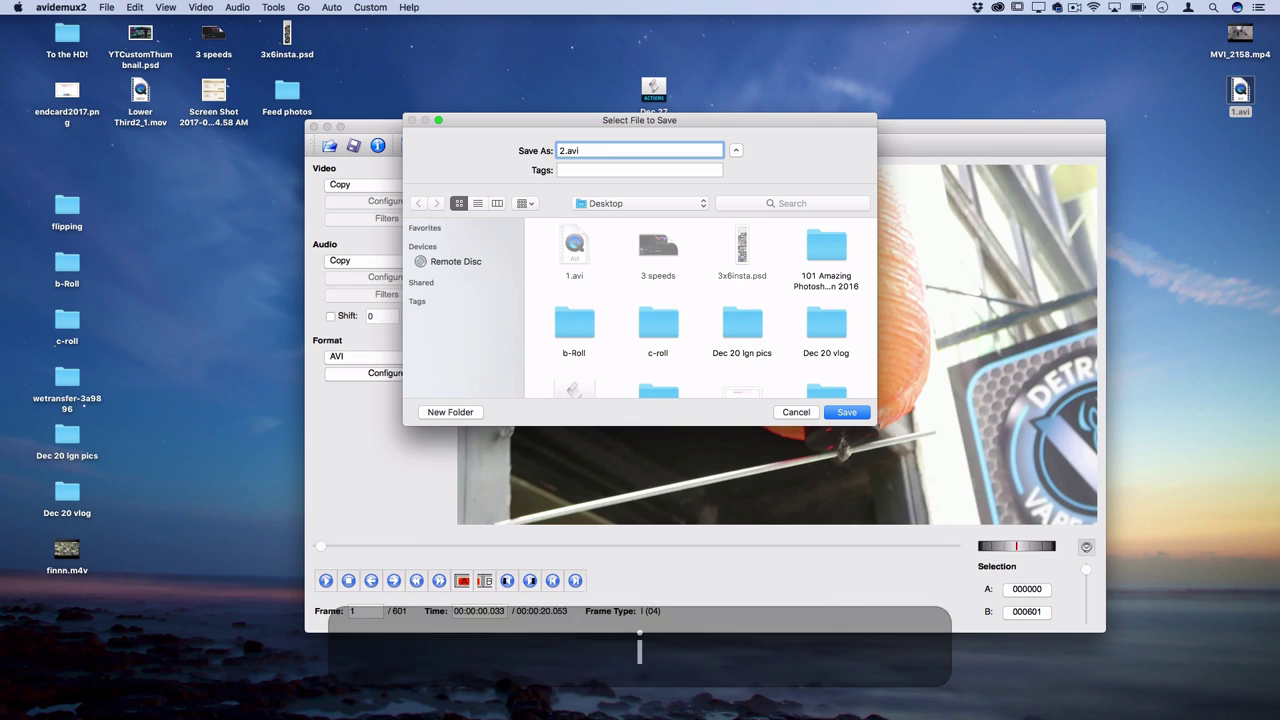
pyautogui.press('Return')
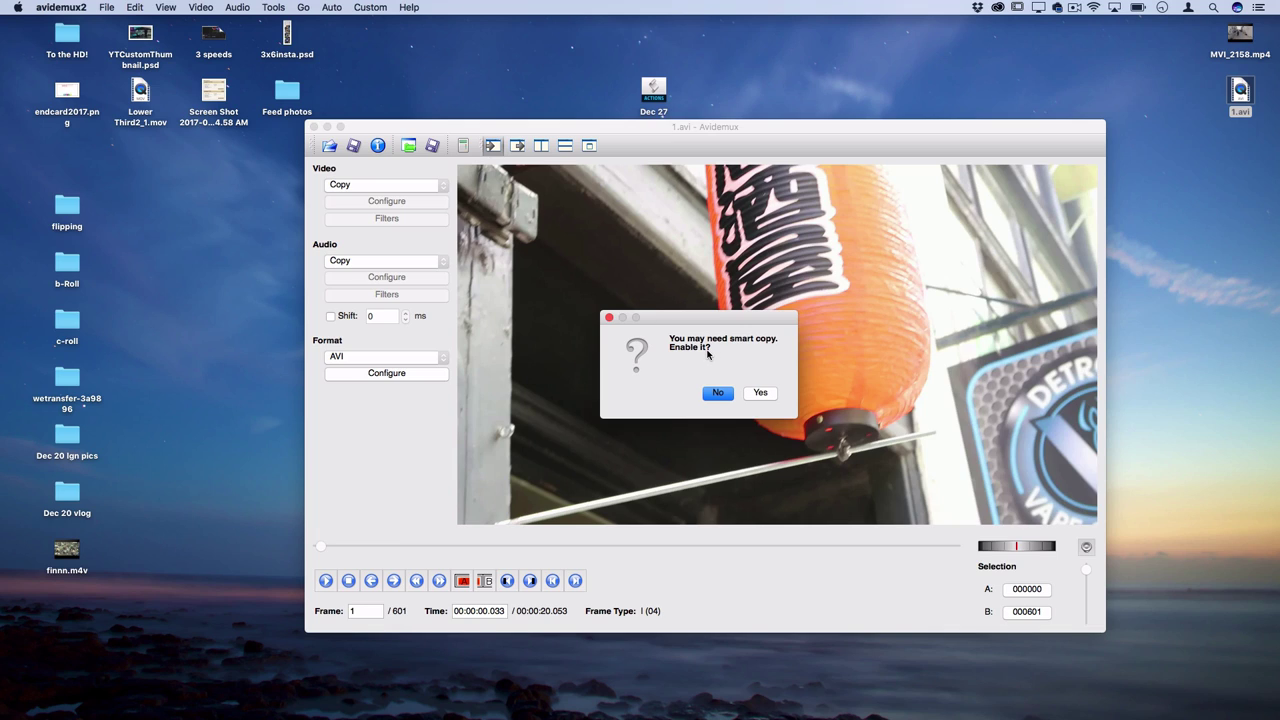
pyautogui.click(716, 393)
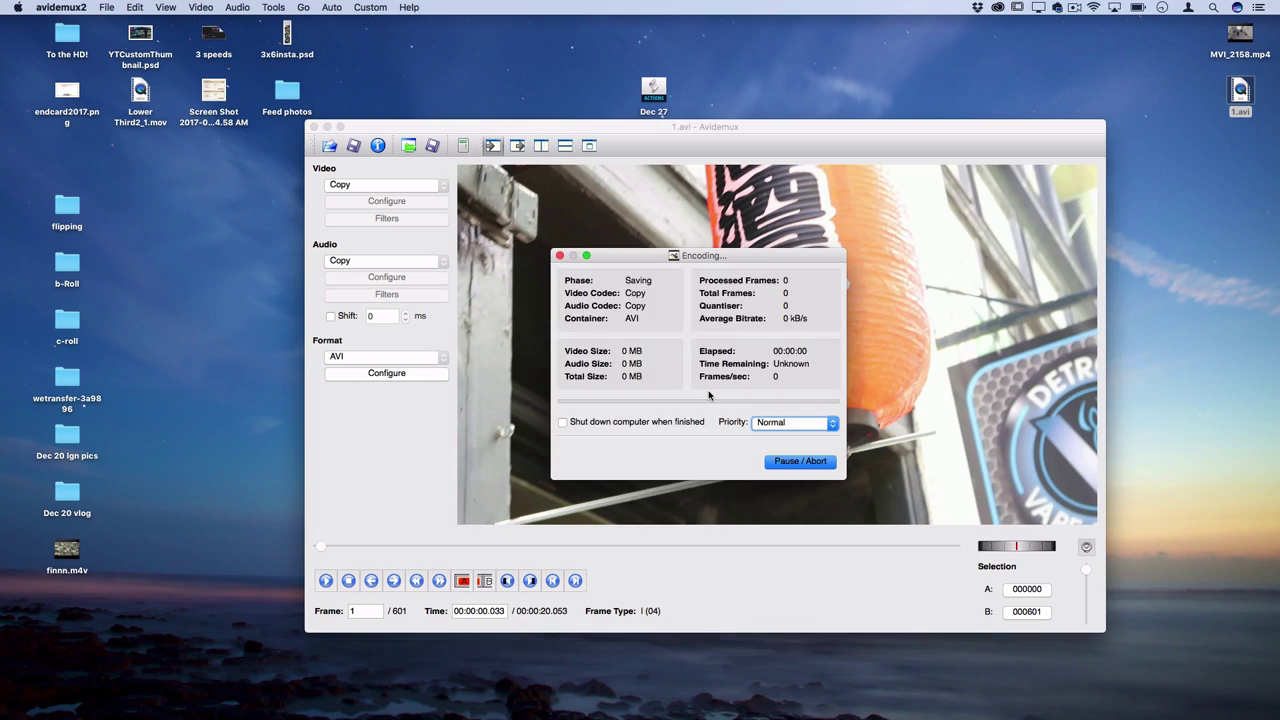
pyautogui.click(784, 393)
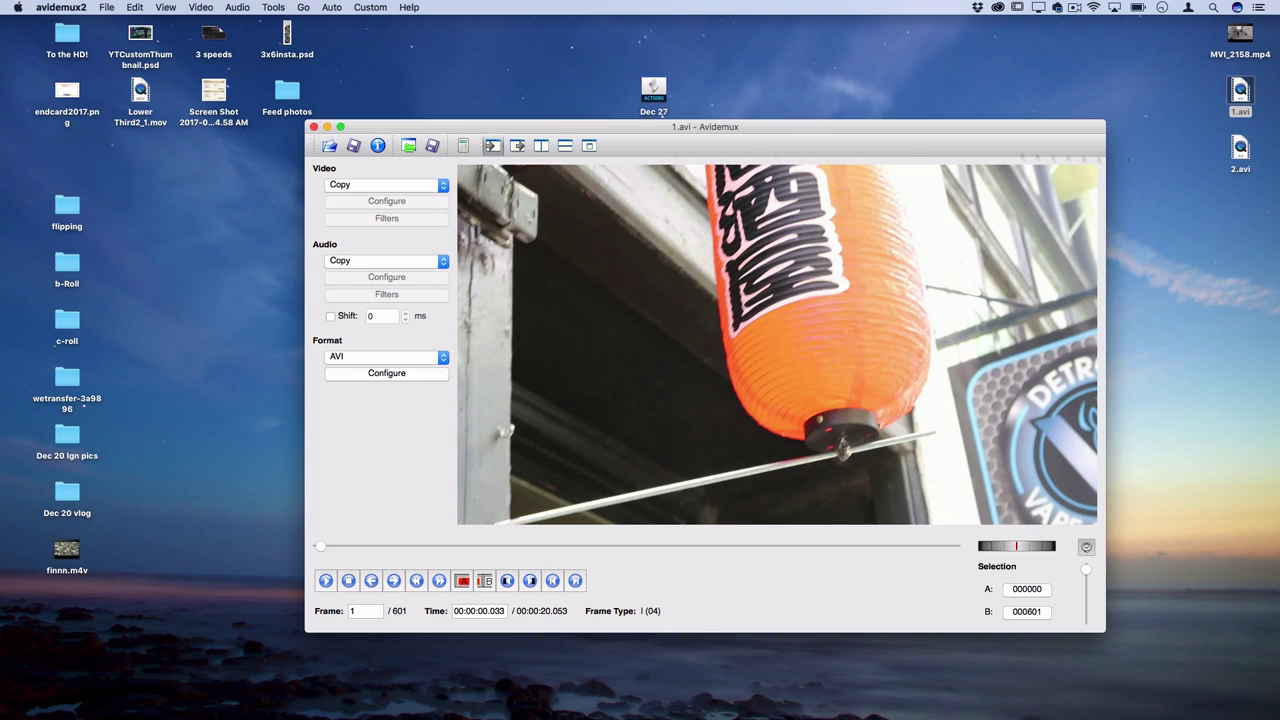
# - Quit Avidemux, then bring up the right-click Open With app list for 2.avi on the desktop
pyautogui.click(313, 127)
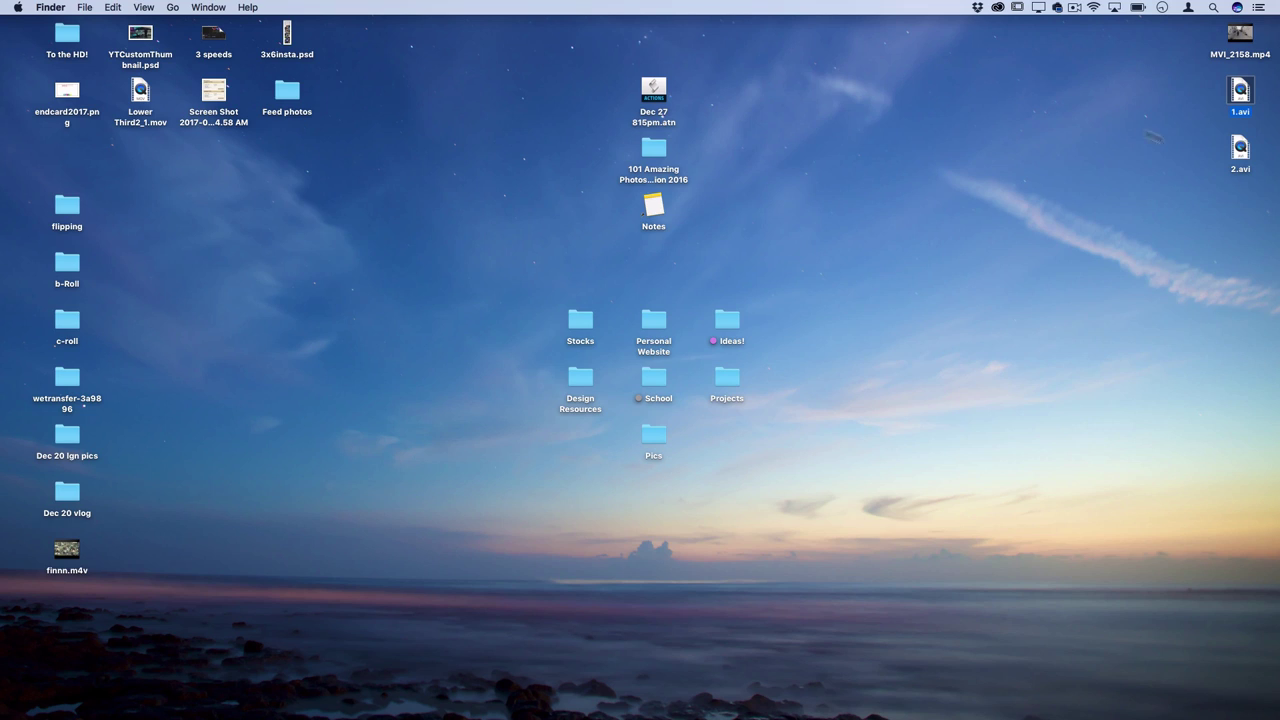
pyautogui.click(1238, 150)
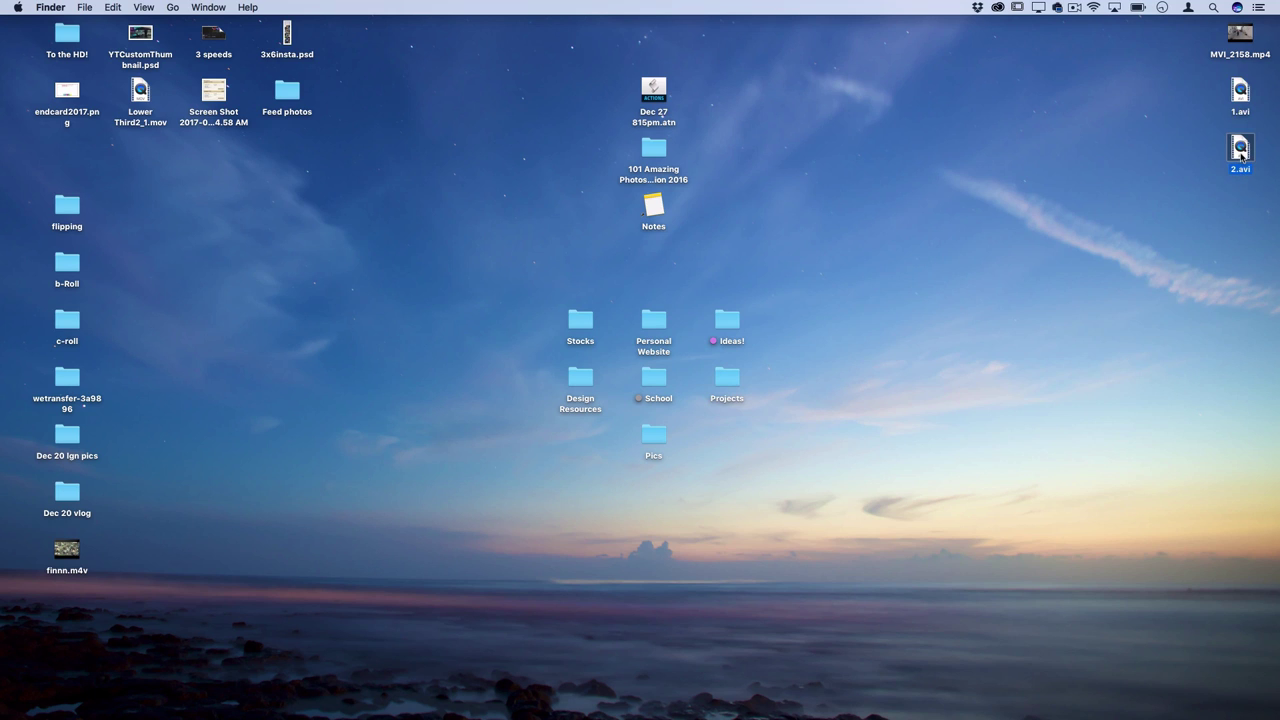
pyautogui.moveTo(1105, 717)
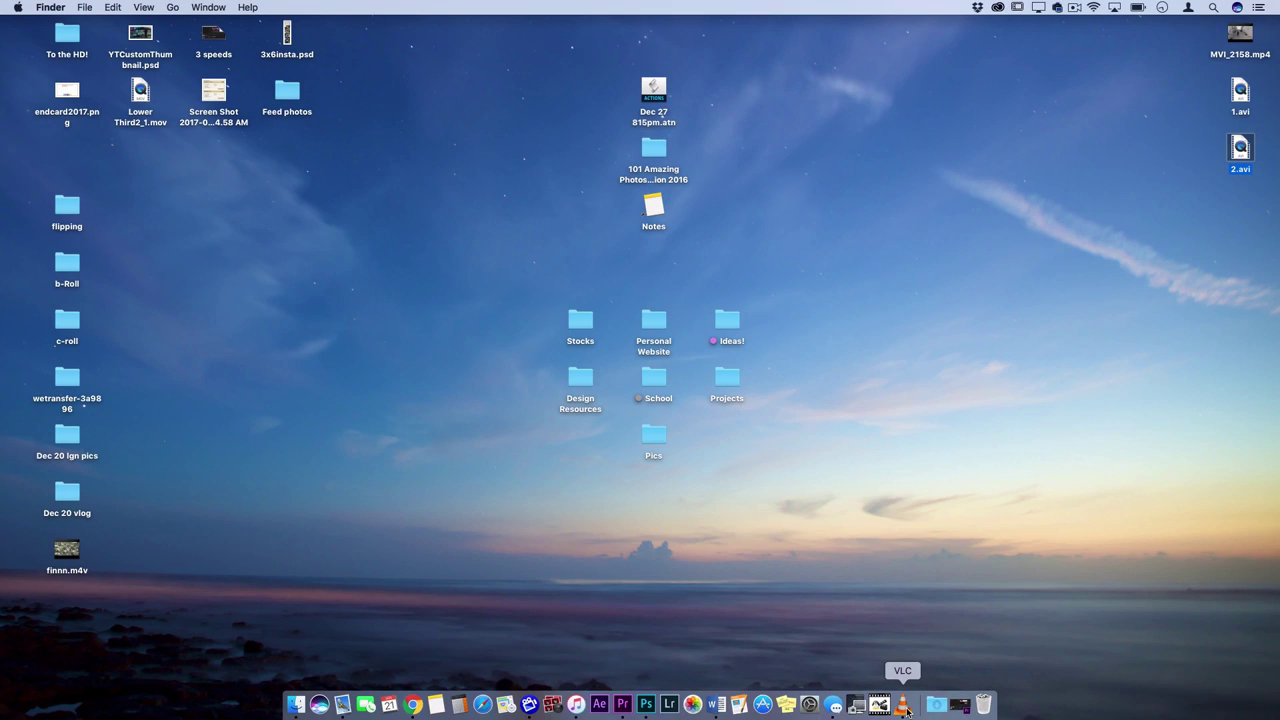
pyautogui.rightClick(1238, 149)
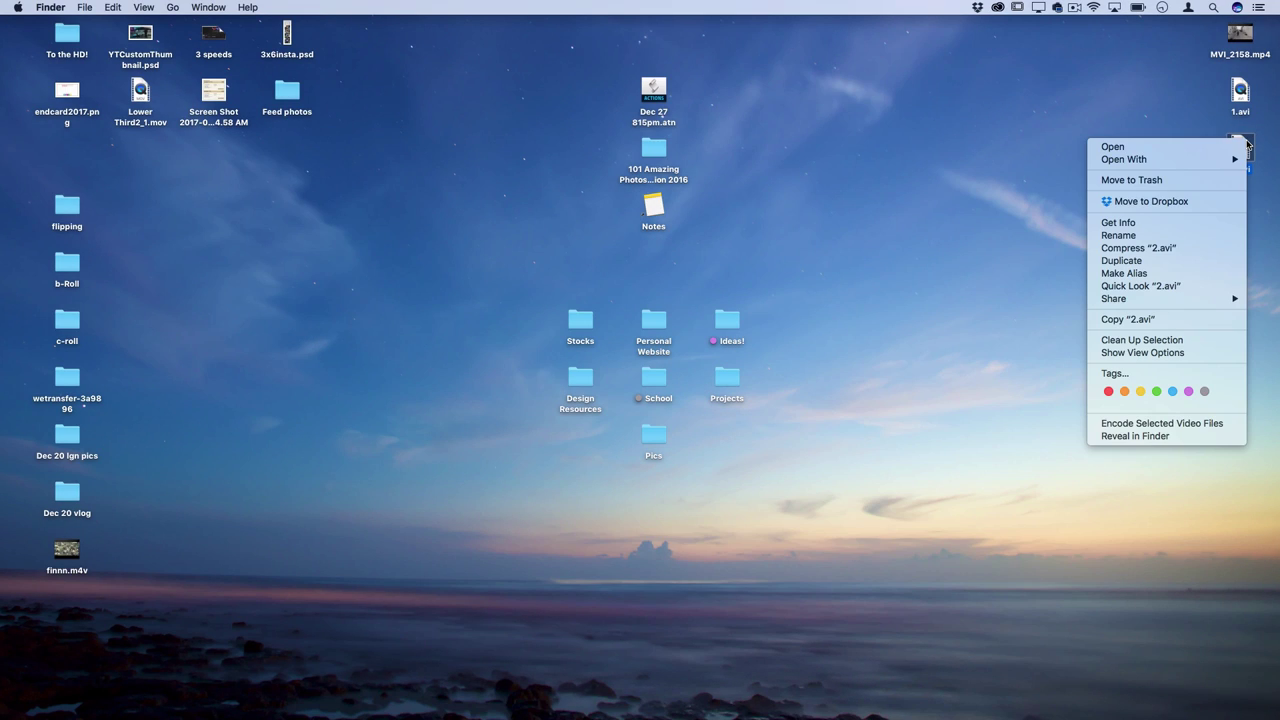
# - Open 2.avi in VLC, watch the datamoshed clip, then close it
pyautogui.moveTo(1230, 162)
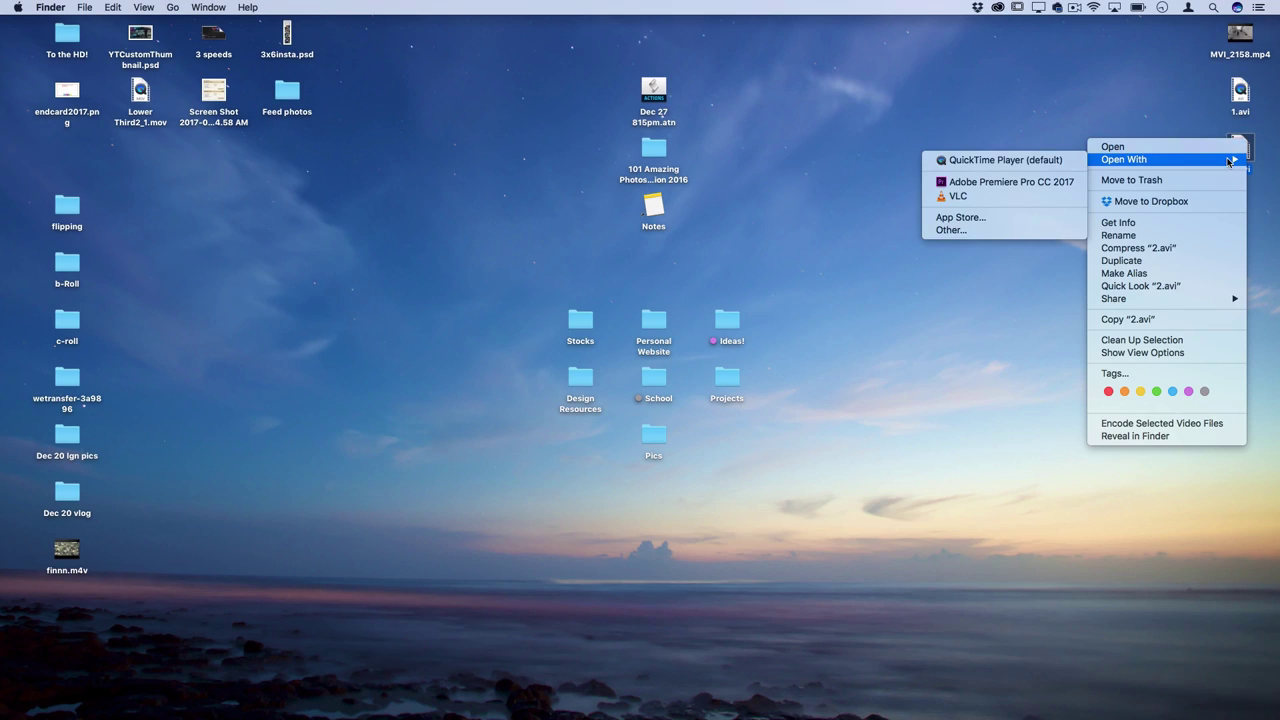
pyautogui.click(1037, 198)
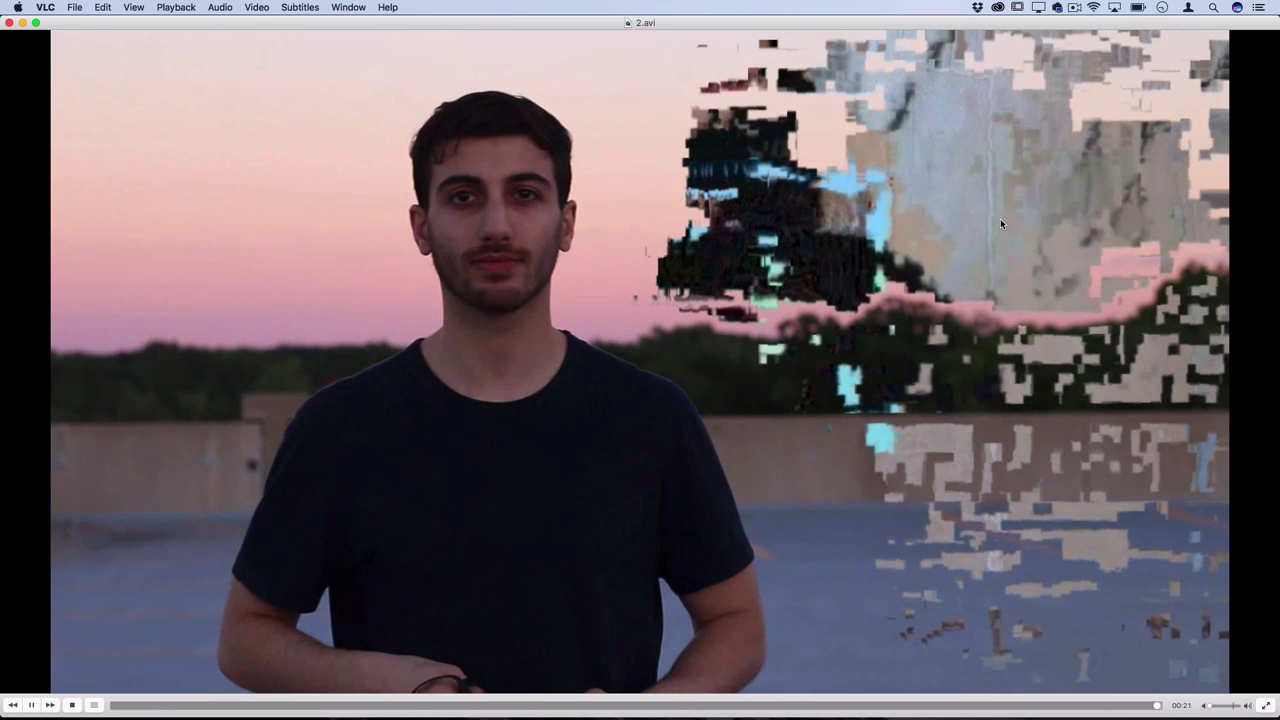
pyautogui.click(9, 22)
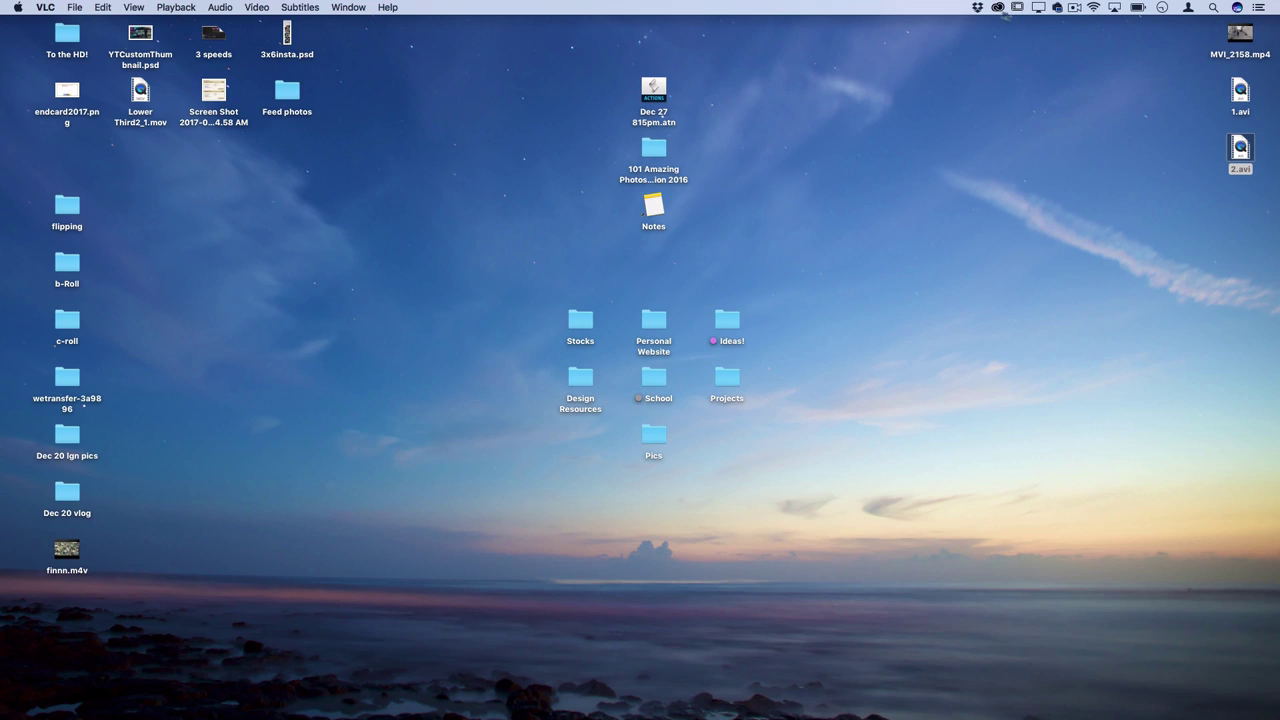
# - Reopen 2.avi in VLC from its Open With menu on the desktop
pyautogui.click(1242, 162)
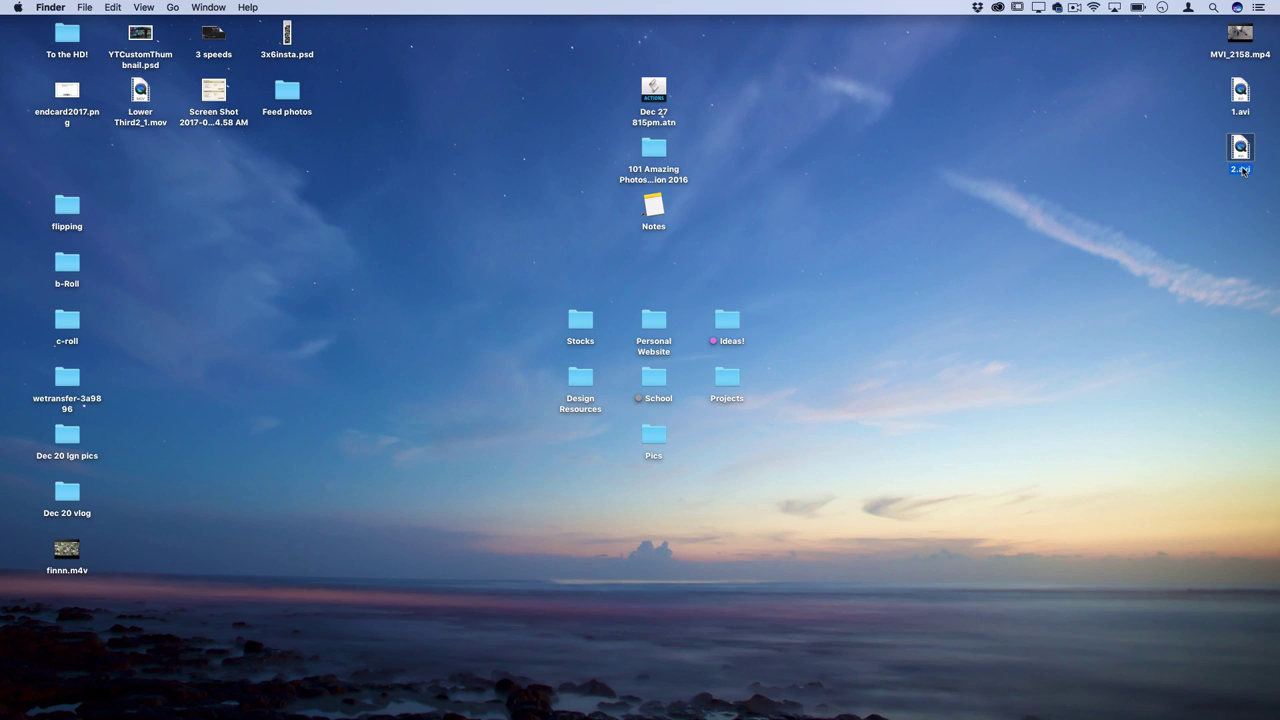
pyautogui.click(1255, 187)
pyautogui.rightClick(1242, 160)
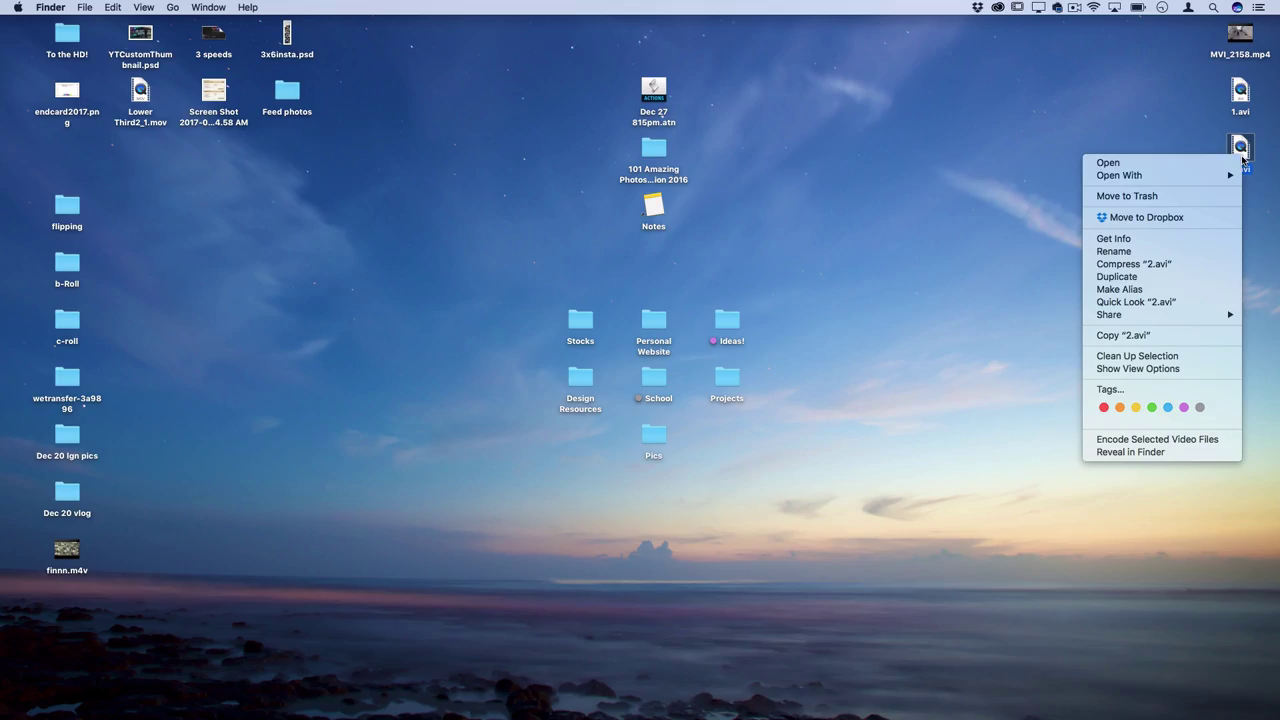
pyautogui.moveTo(1150, 175)
pyautogui.click(1030, 218)
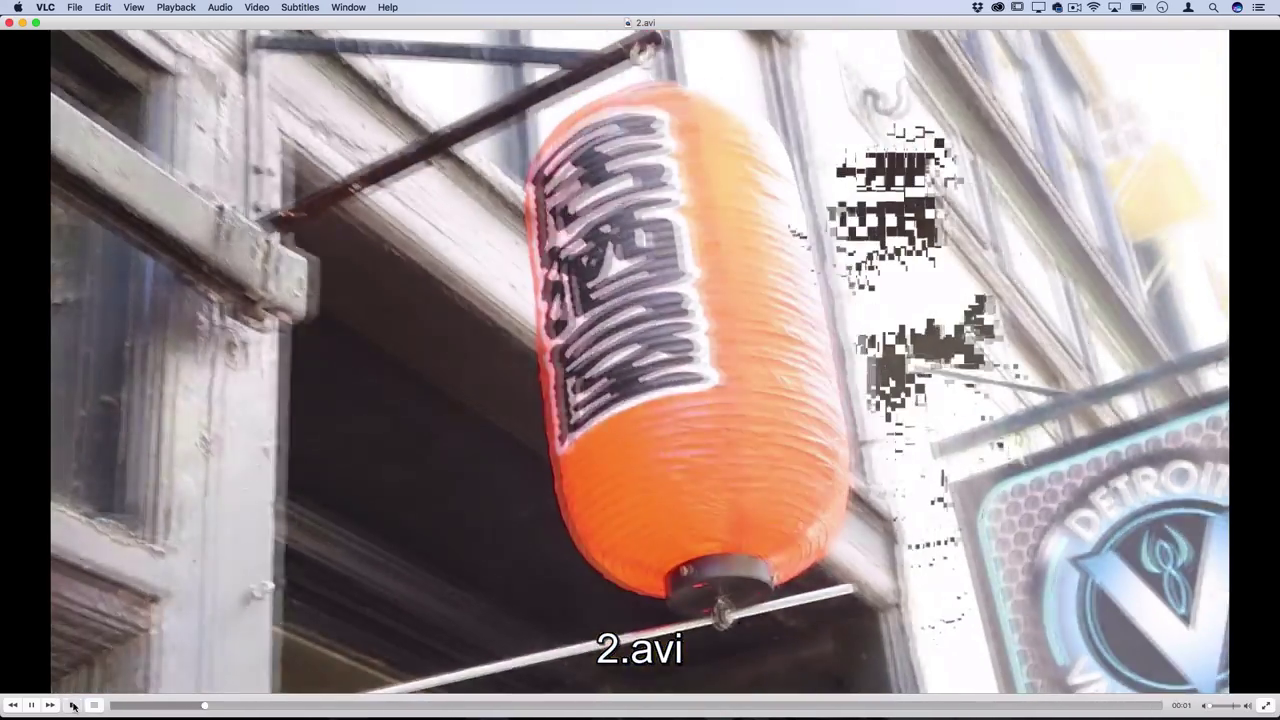
# - Load 2.avi into VLC's Convert / Stream with the Video - H.264 + MP3 (MP4) profile
pyautogui.click(72, 706)
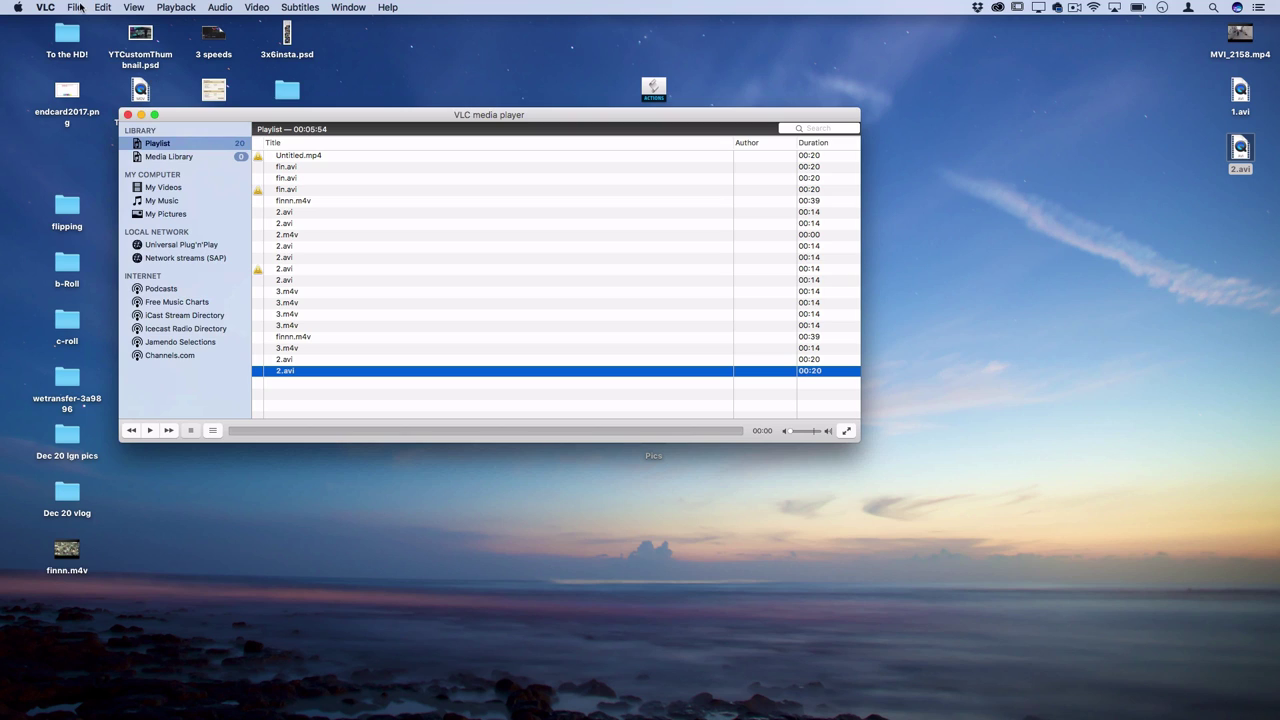
pyautogui.click(74, 7)
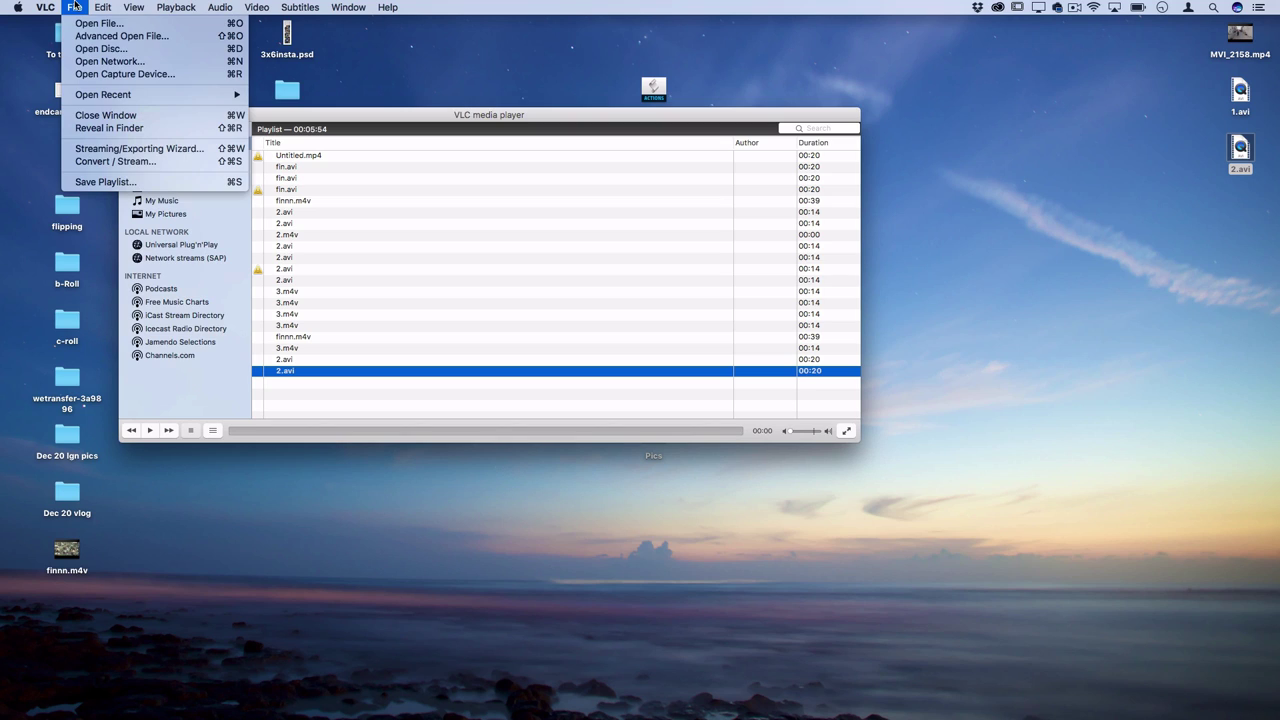
pyautogui.click(123, 163)
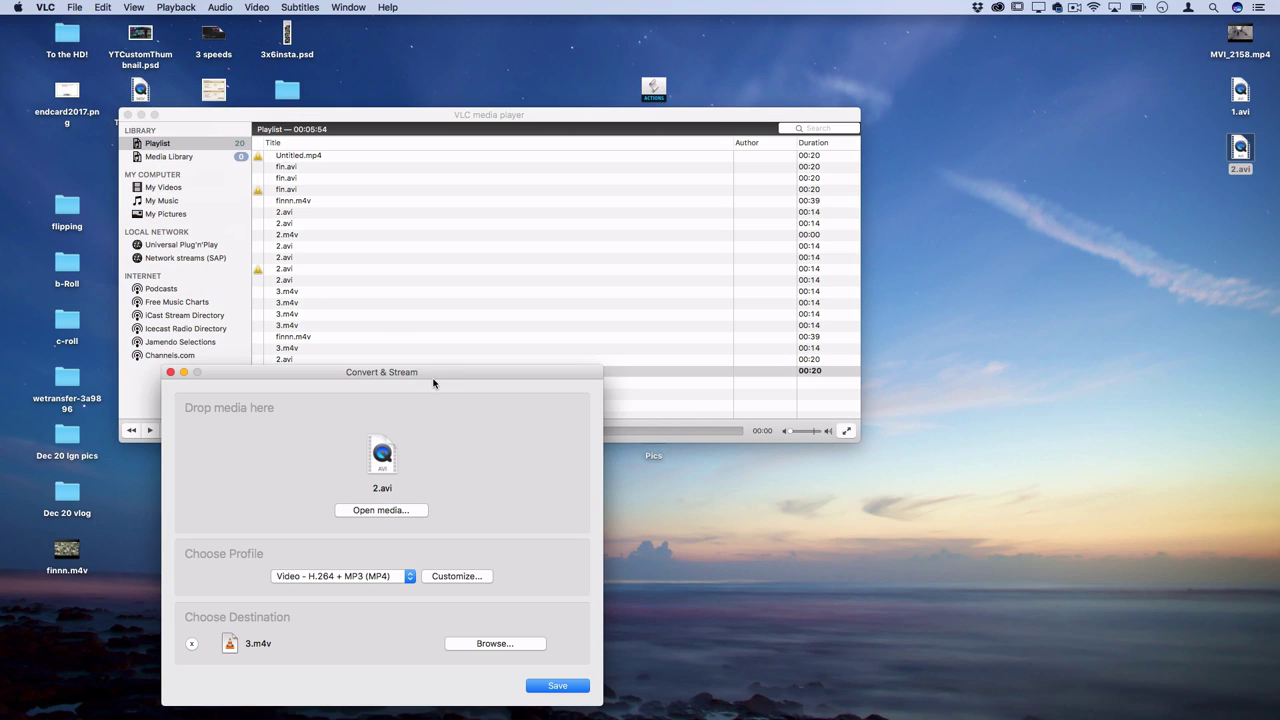
pyautogui.moveTo(419, 372); pyautogui.dragTo(658, 120)
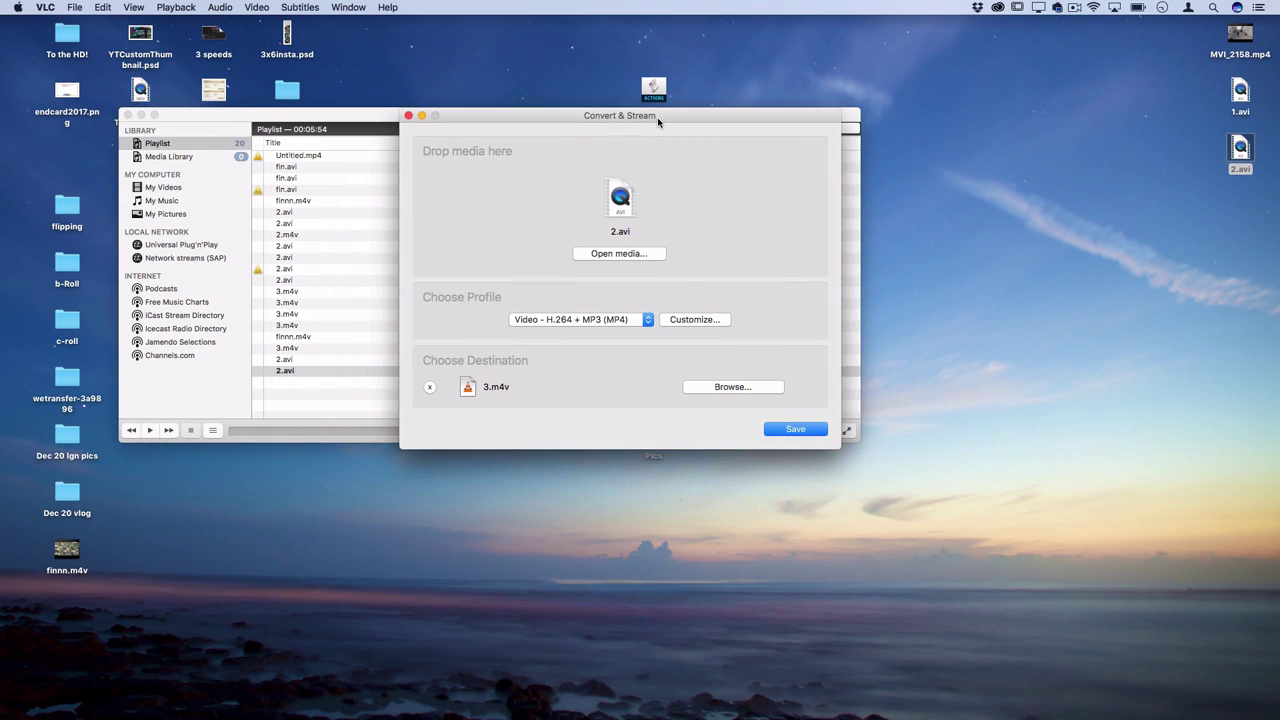
pyautogui.moveTo(1241, 150); pyautogui.dragTo(619, 203)
pyautogui.click(590, 322)
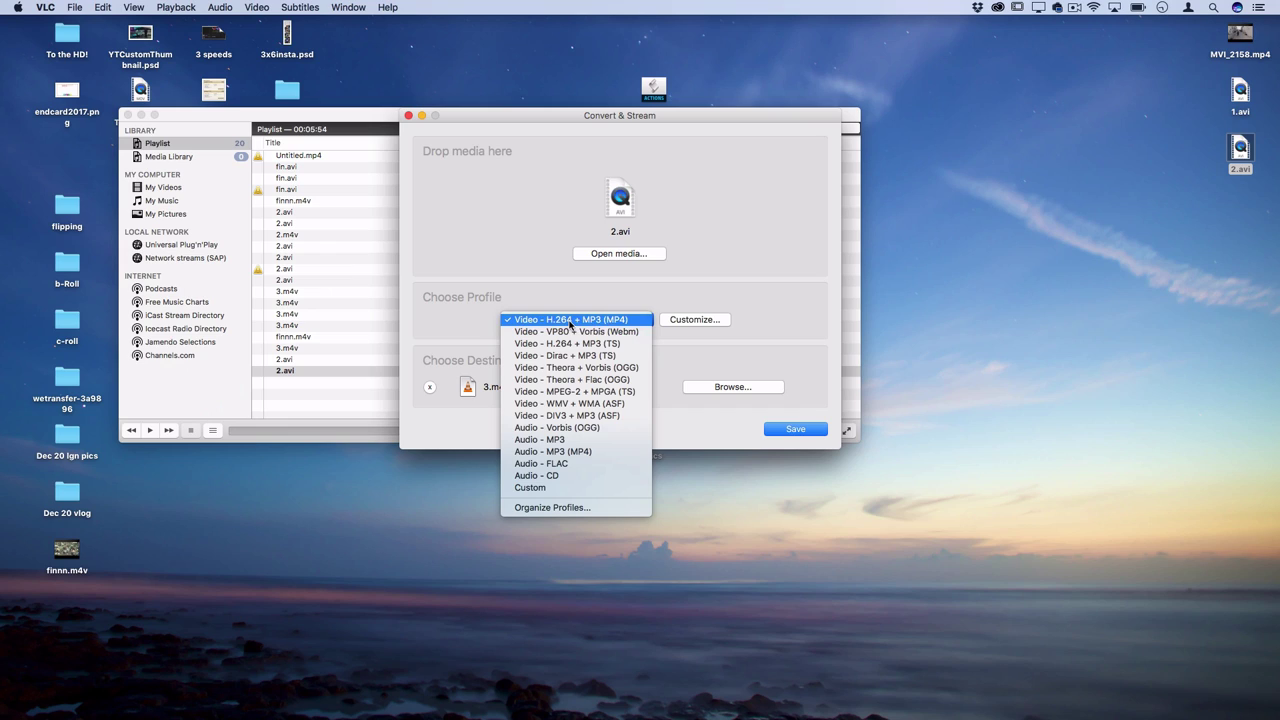
pyautogui.click(572, 320)
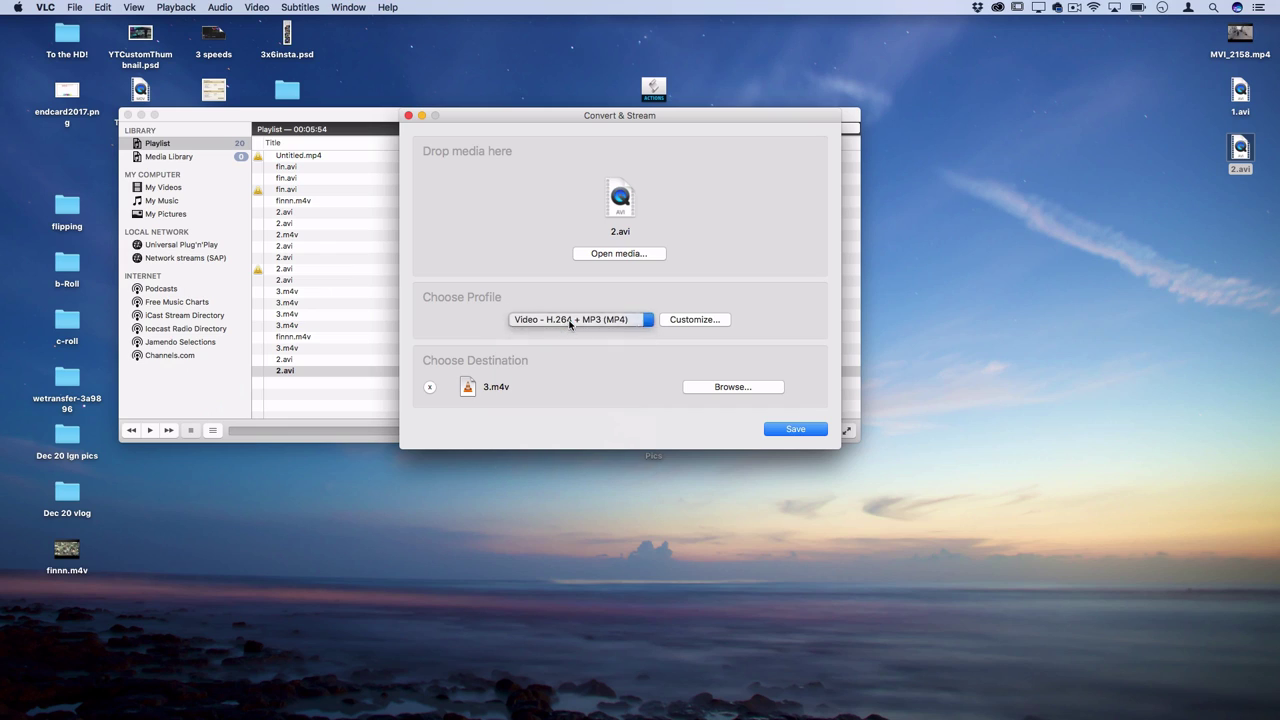
# - Save the conversion as 3.m4v on the Desktop, then play 3.m4v in VLC
pyautogui.click(717, 389)
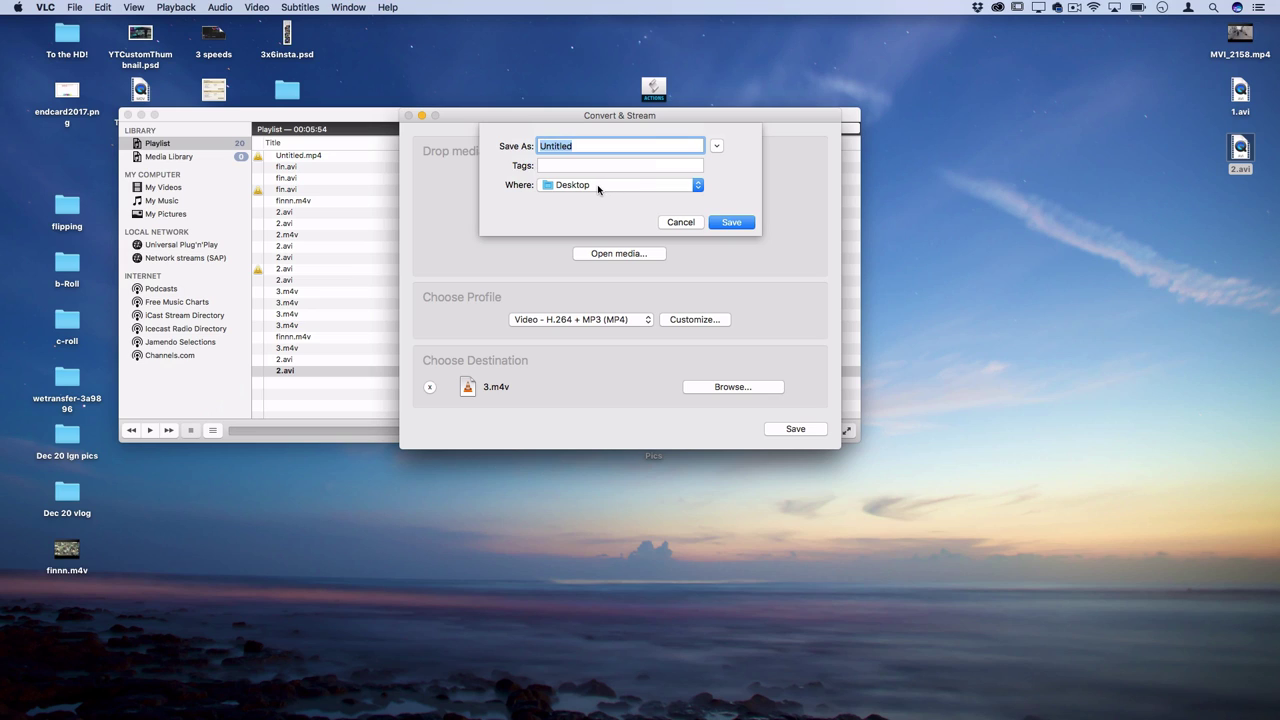
pyautogui.write('3')
pyautogui.press('Return')
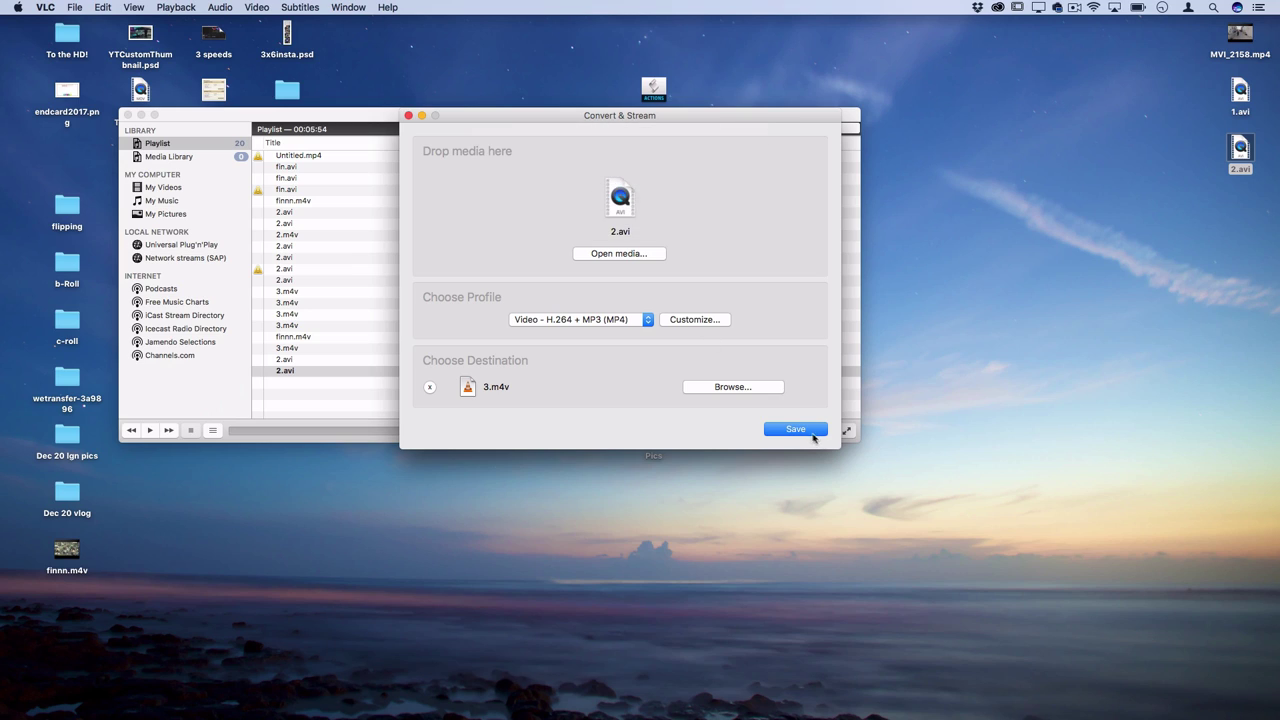
pyautogui.click(811, 435)
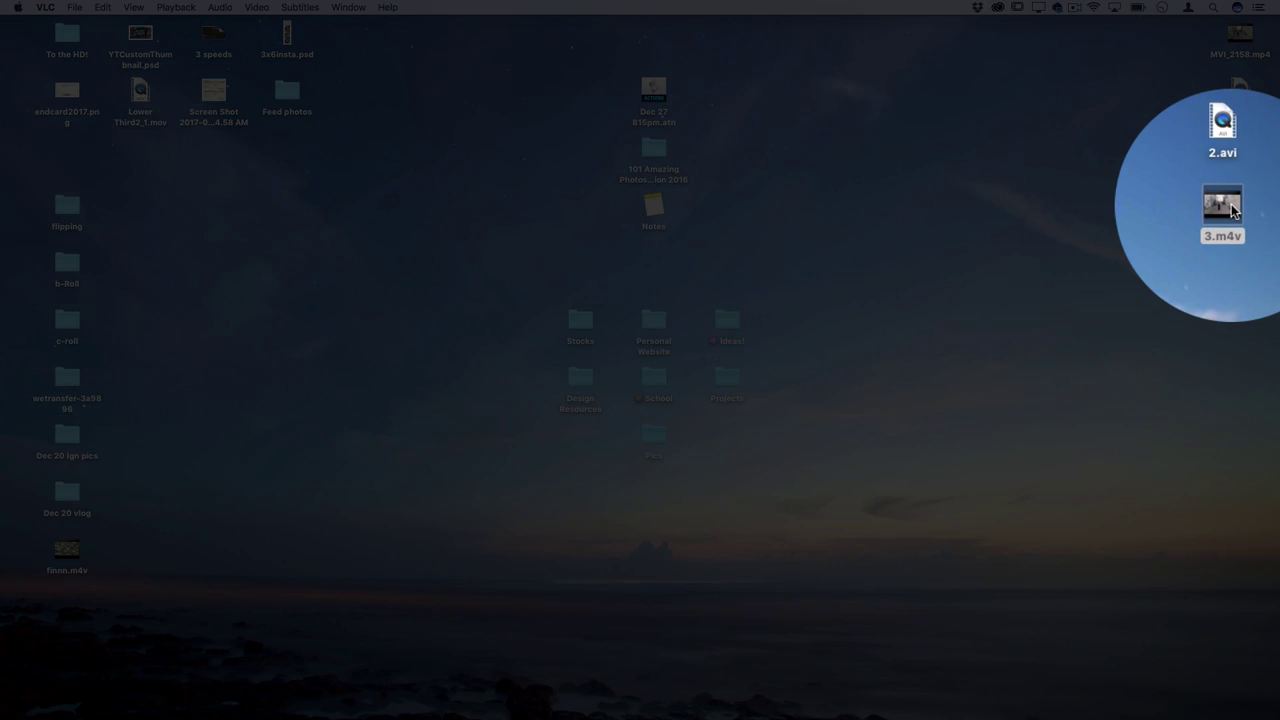
pyautogui.click(1240, 205)
pyautogui.doubleClick(1222, 205)
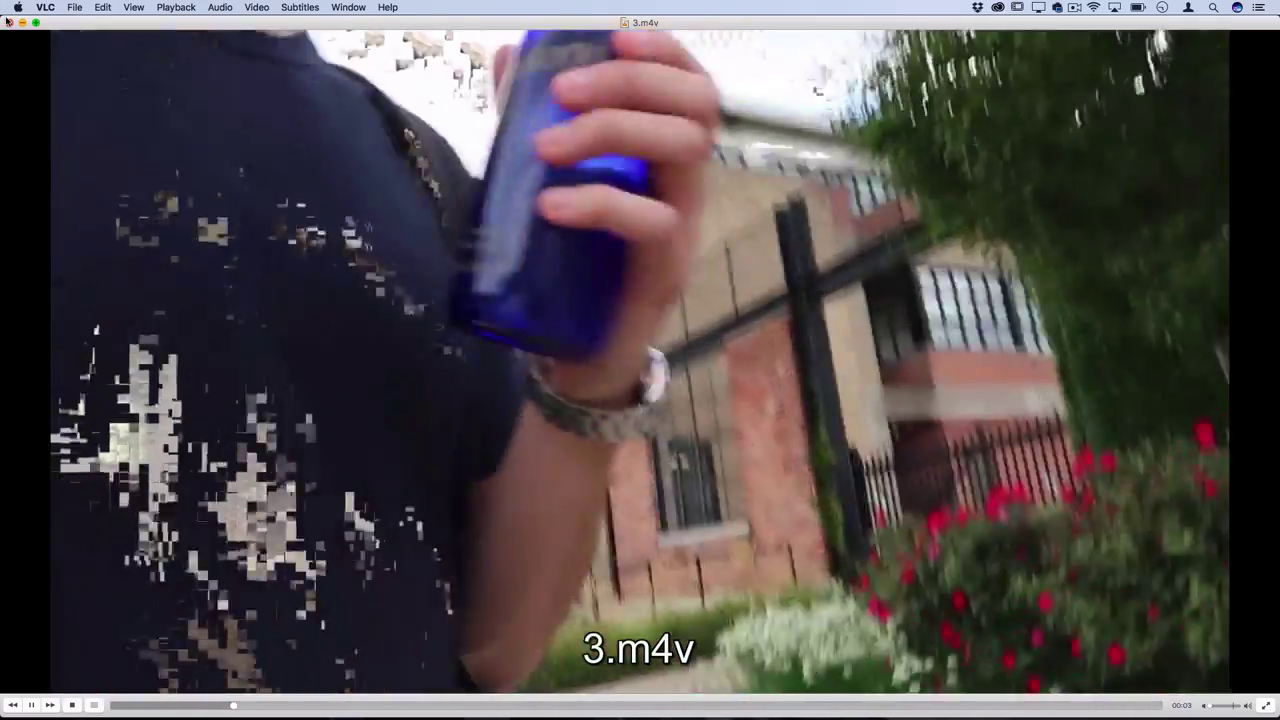
# - Switch to Premiere Pro and drop 3.m4v from the desktop into the sequence after the existing clips
pyautogui.click(8, 21)
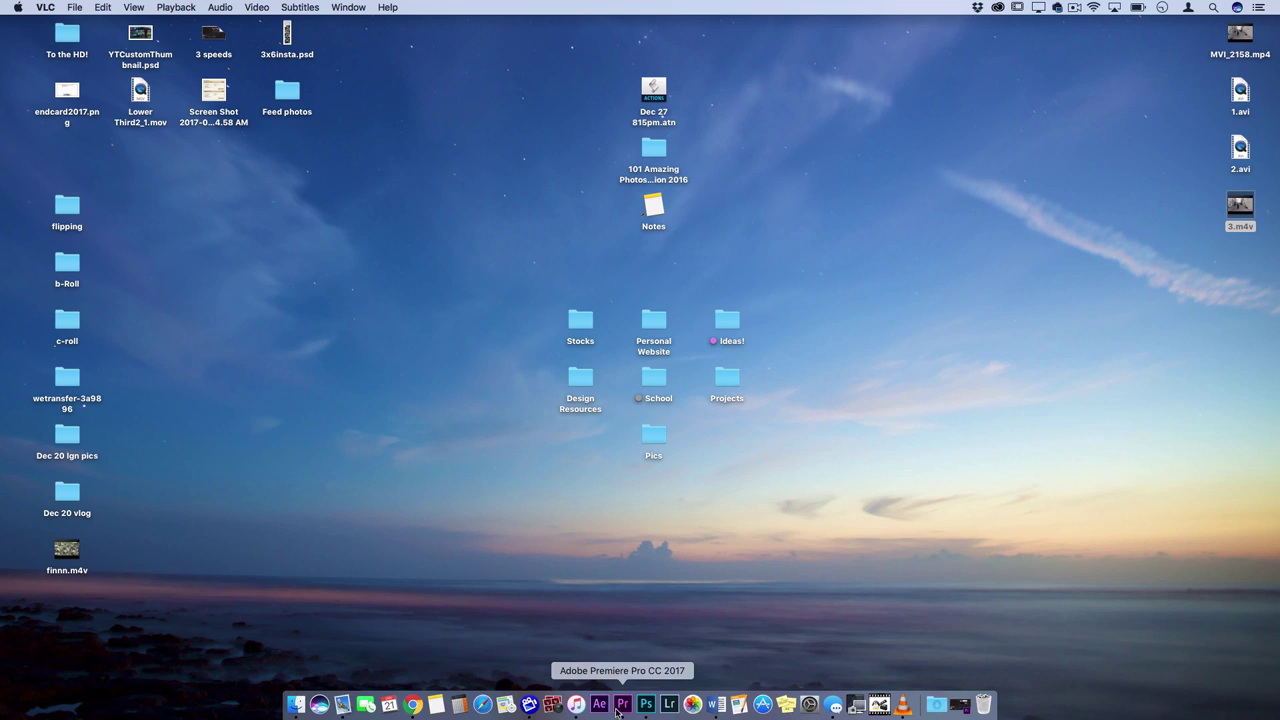
pyautogui.click(623, 704)
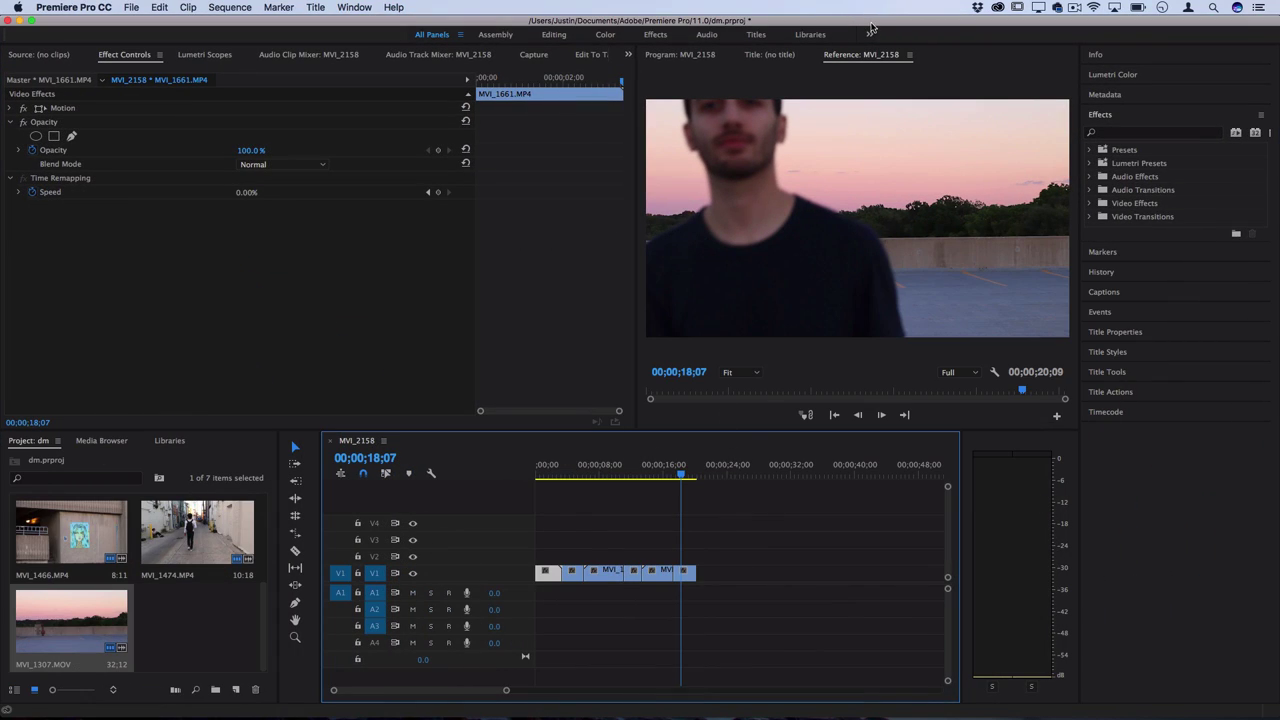
pyautogui.moveTo(872, 28); pyautogui.dragTo(757, 27)
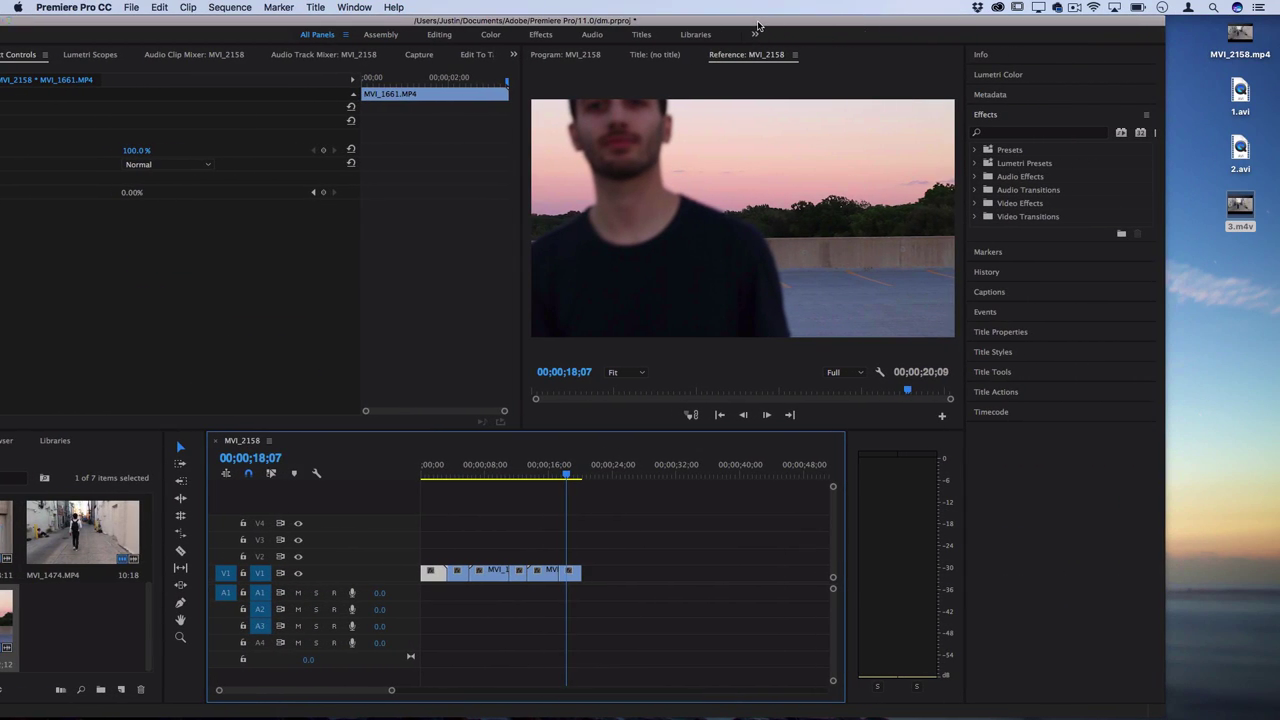
pyautogui.moveTo(1242, 210); pyautogui.dragTo(625, 582)
pyautogui.click(625, 588)
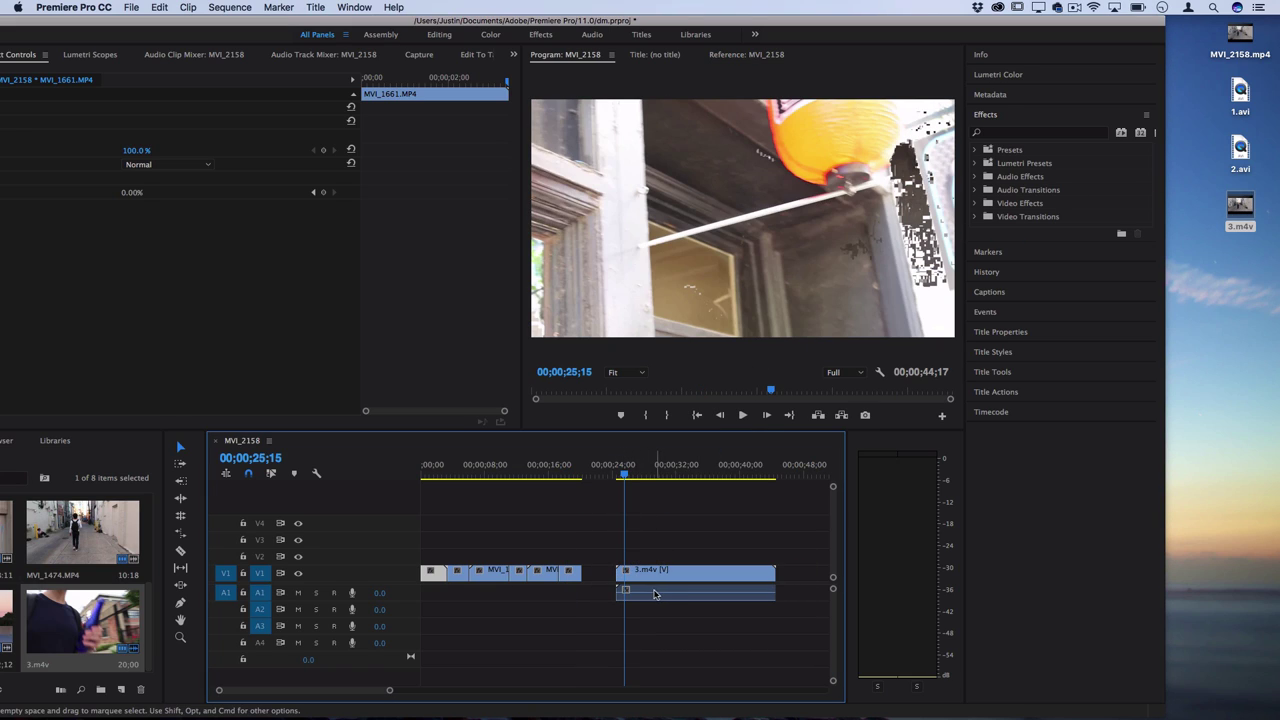
# - Delete the 3.m4v clip's A1 audio and preview the sequence
pyautogui.click(650, 595)
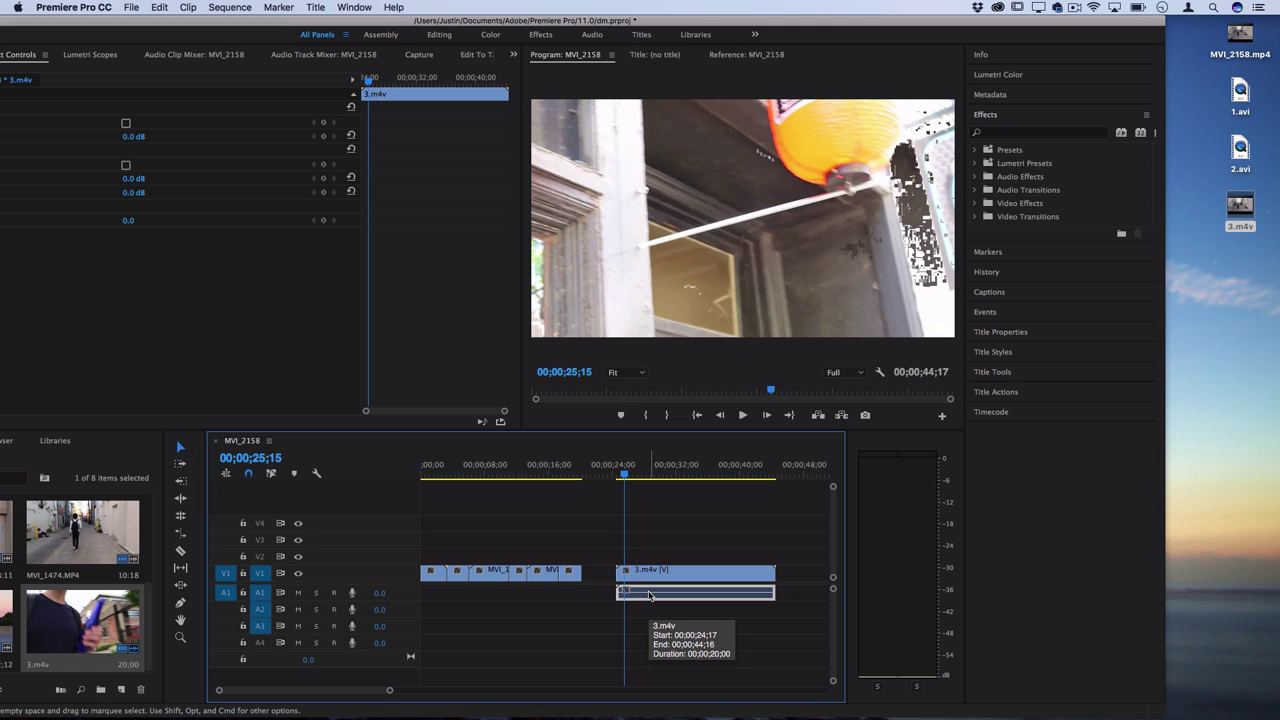
pyautogui.press('BackSpace')
pyautogui.press('space')
pyautogui.press('space')
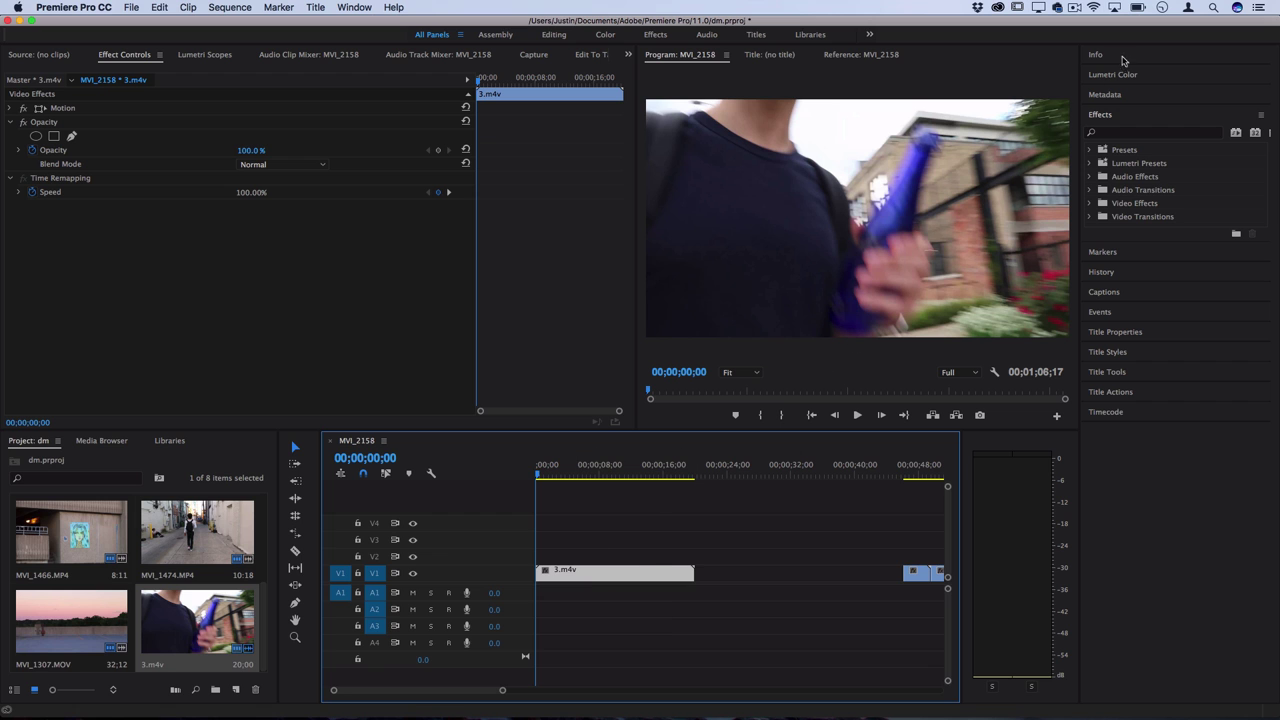
# - Expand Video Effects > Color Correction in the Effects panel and select Color Balance (HLS)
pyautogui.click(1097, 118)
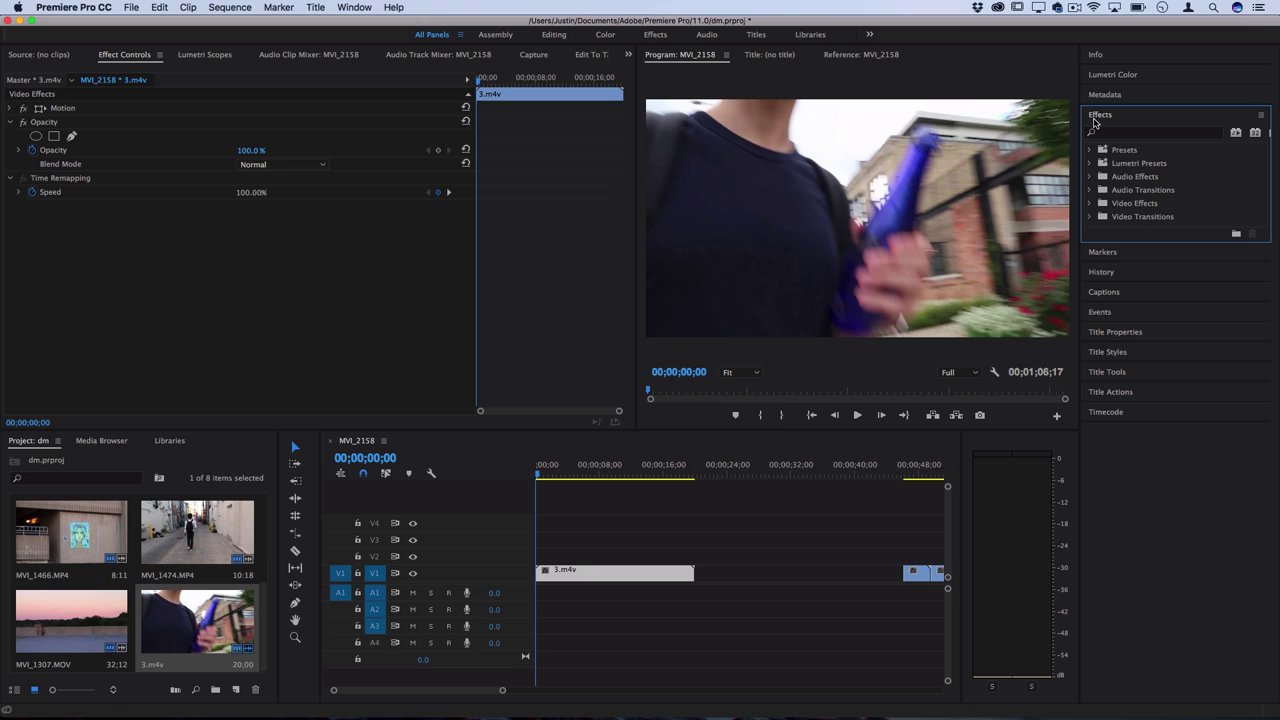
pyautogui.click(1090, 203)
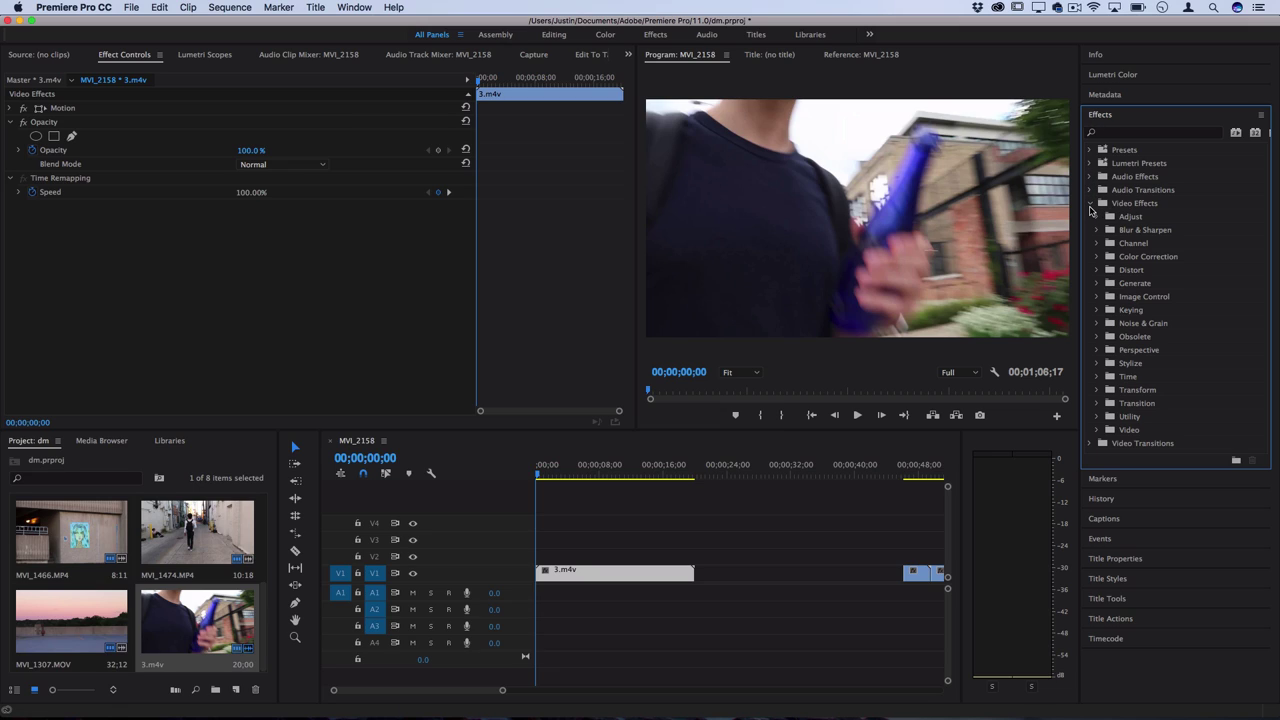
pyautogui.click(1097, 257)
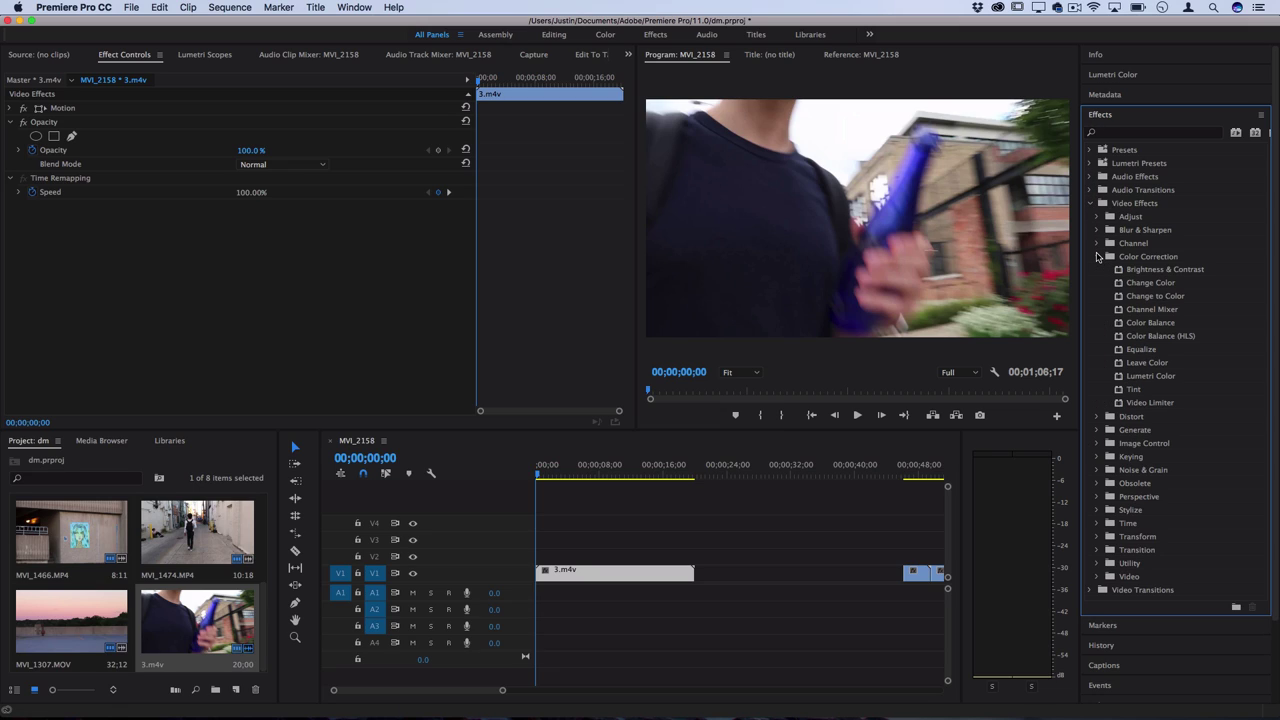
pyautogui.click(1155, 327)
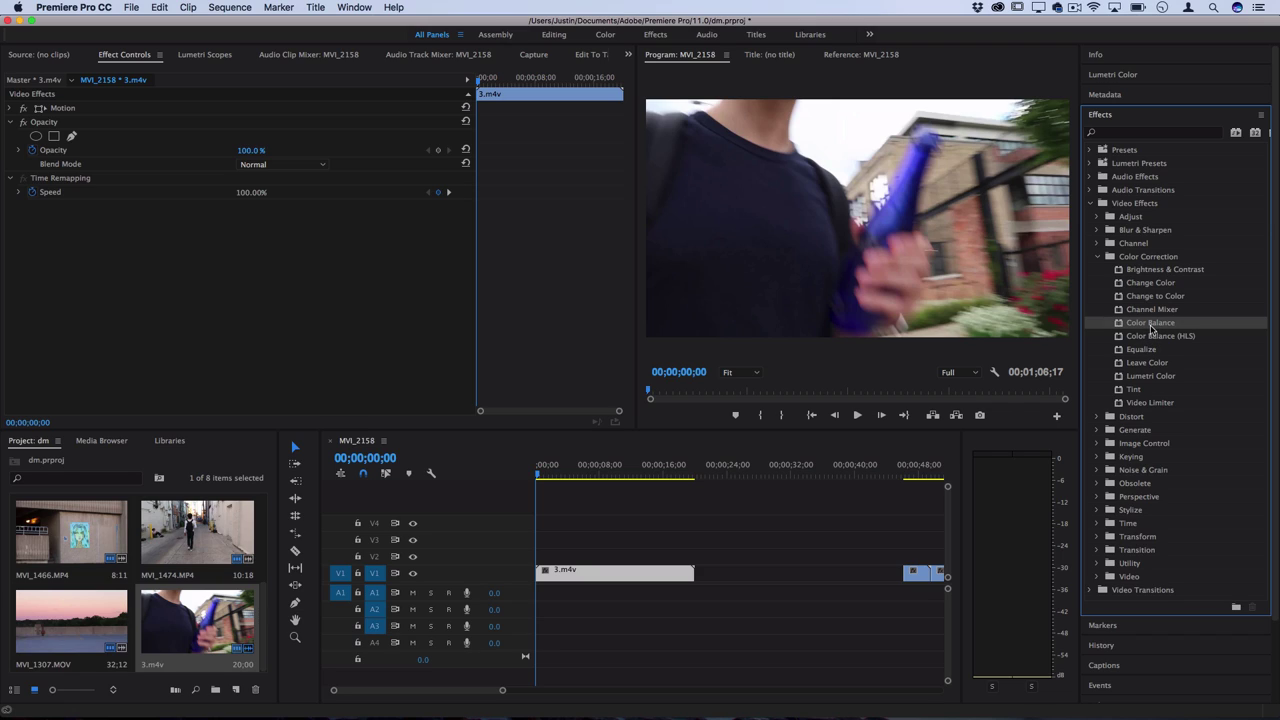
pyautogui.click(1154, 284)
pyautogui.click(1153, 324)
pyautogui.click(1159, 337)
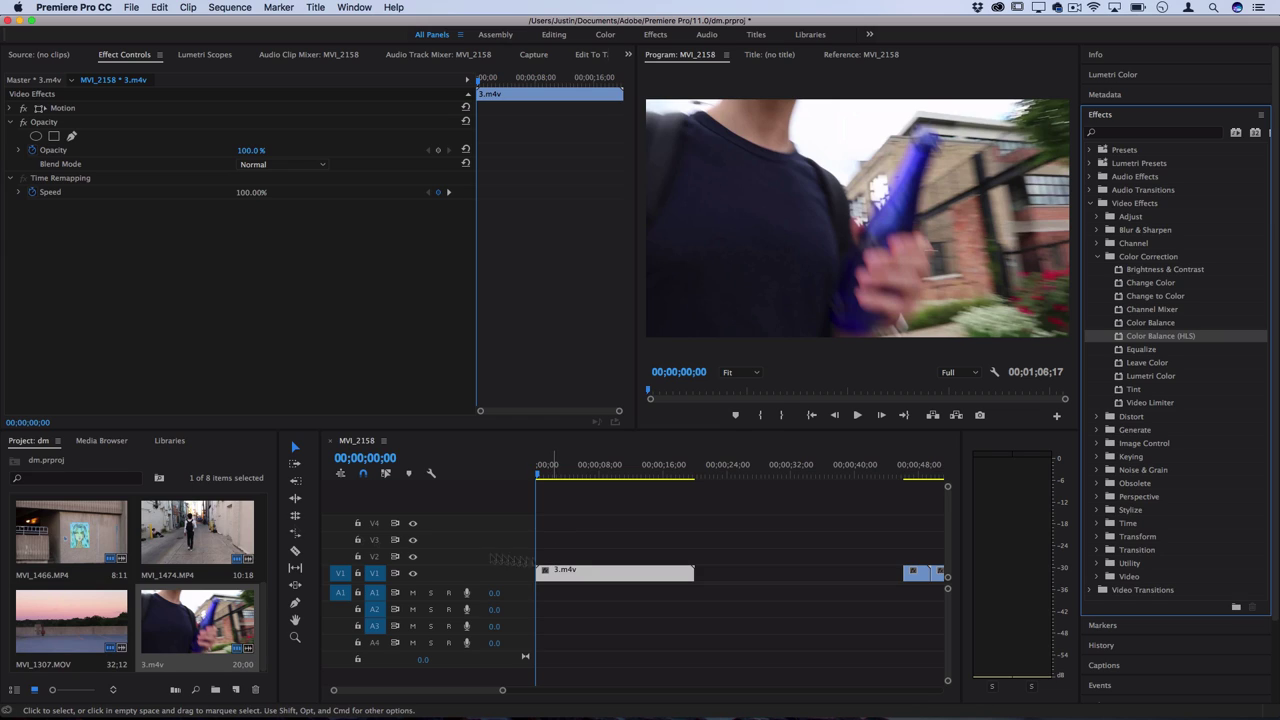
# - Create a default Adjustment Layer, place it on V2 above 3.m4v, and apply Color Balance (HLS)
pyautogui.click(30, 445)
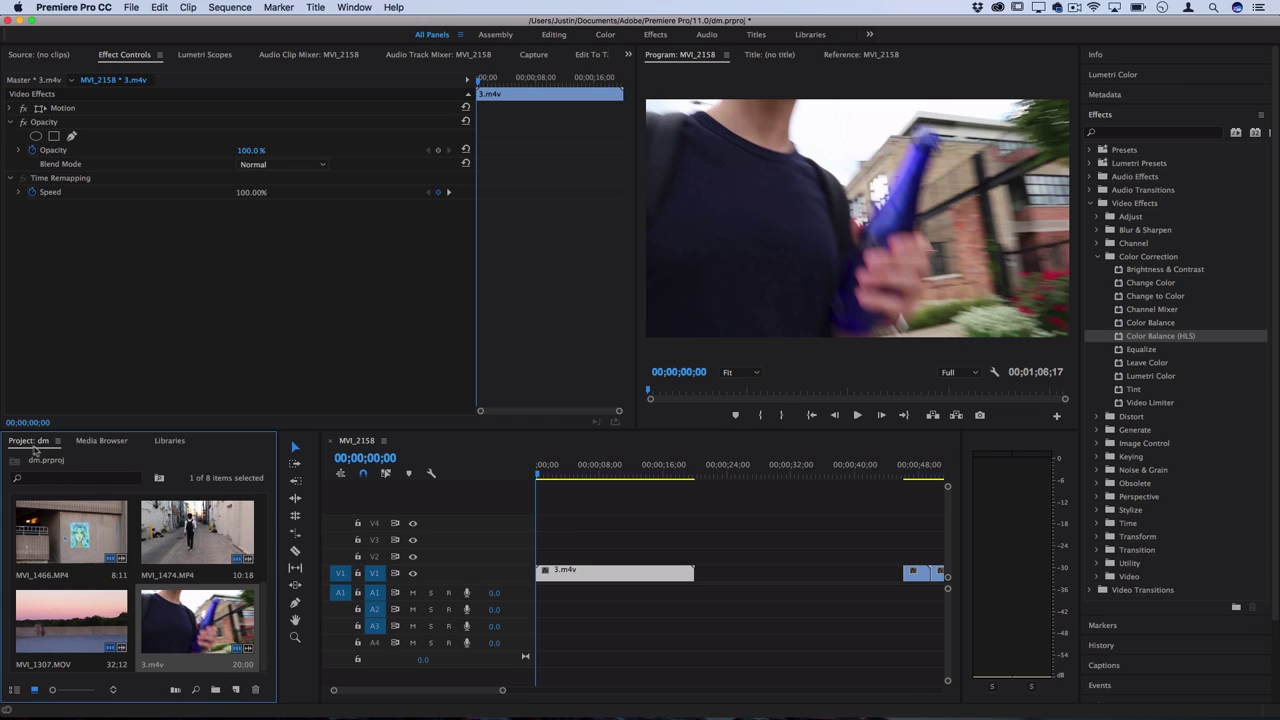
pyautogui.click(131, 7)
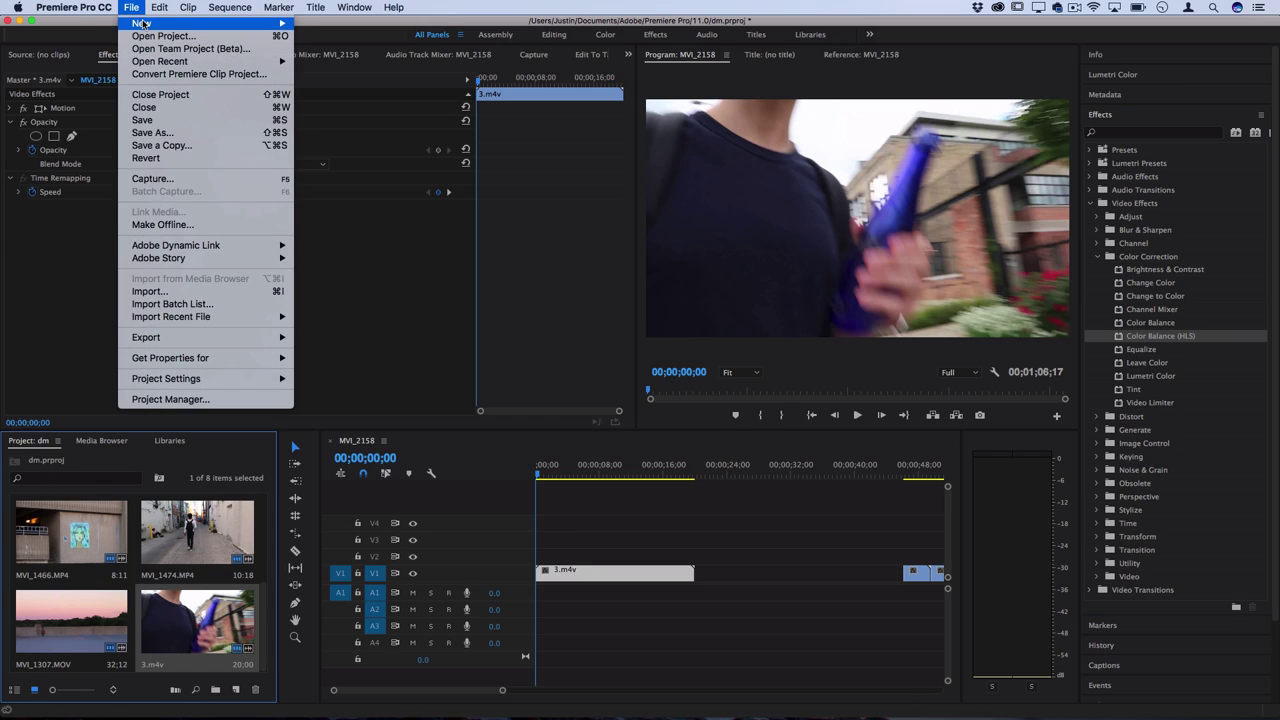
pyautogui.moveTo(145, 24)
pyautogui.click(424, 116)
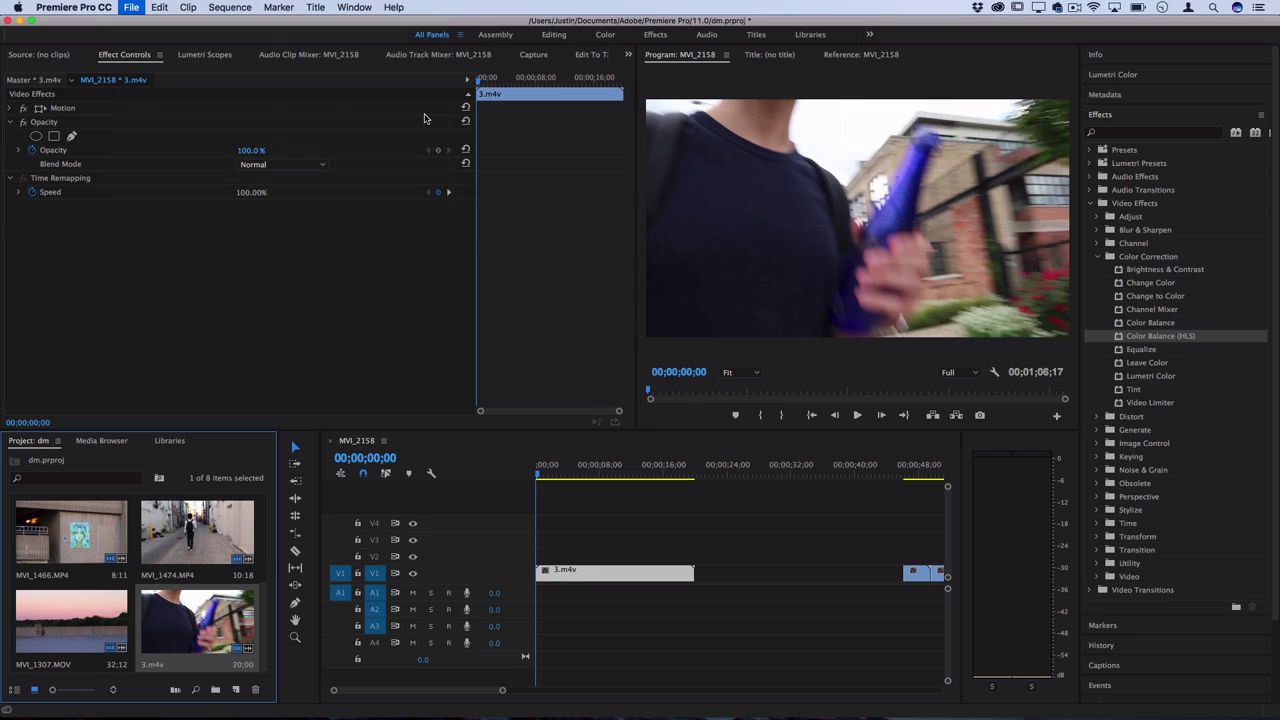
pyautogui.press('Return')
pyautogui.moveTo(75, 615); pyautogui.dragTo(693, 554)
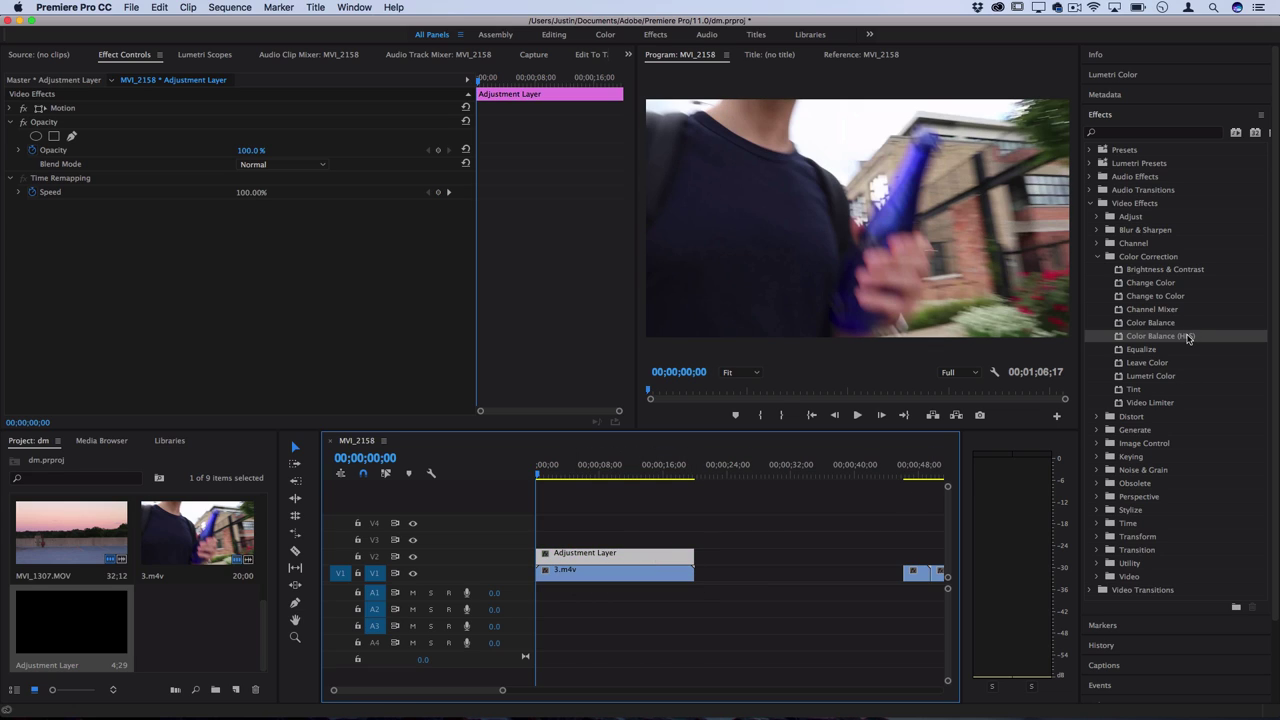
pyautogui.moveTo(1188, 337); pyautogui.dragTo(608, 558)
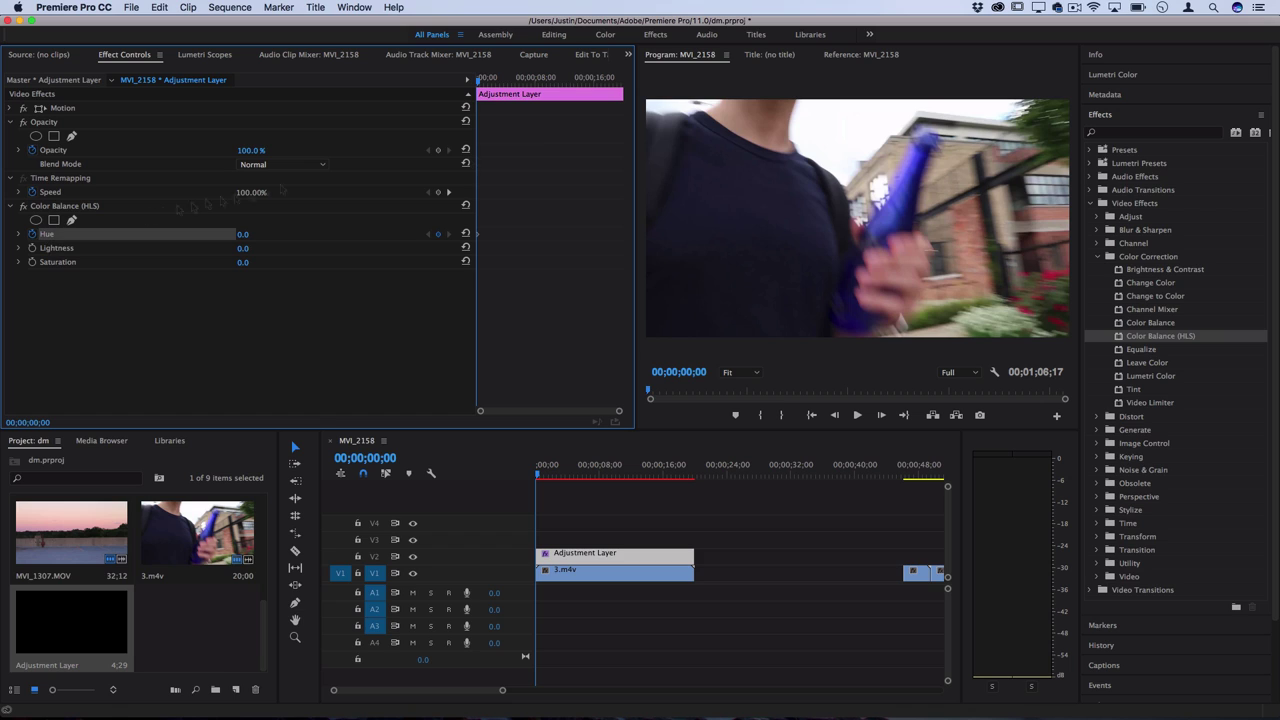
# - At 00;00;20;00, scrub the adjustment layer's Hue up to 1x3.0° and play from the start
pyautogui.moveTo(479, 86); pyautogui.dragTo(669, 78)
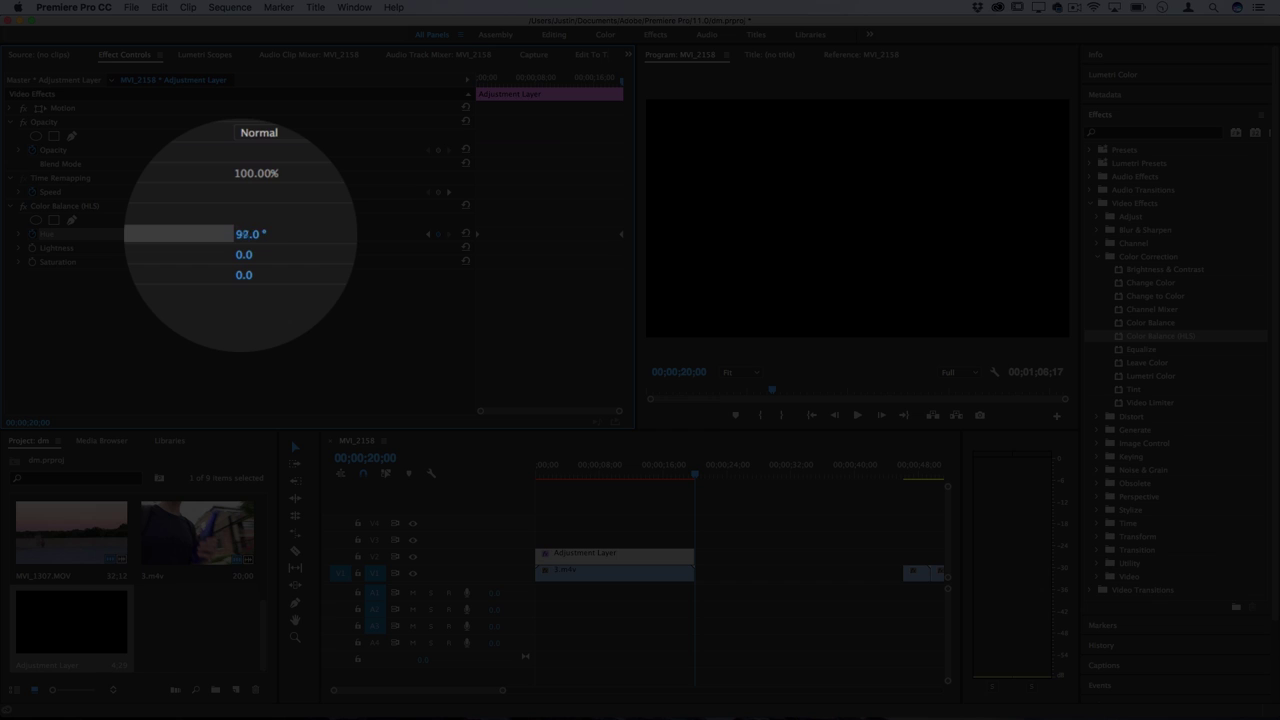
pyautogui.moveTo(249, 234); pyautogui.dragTo(408, 234)
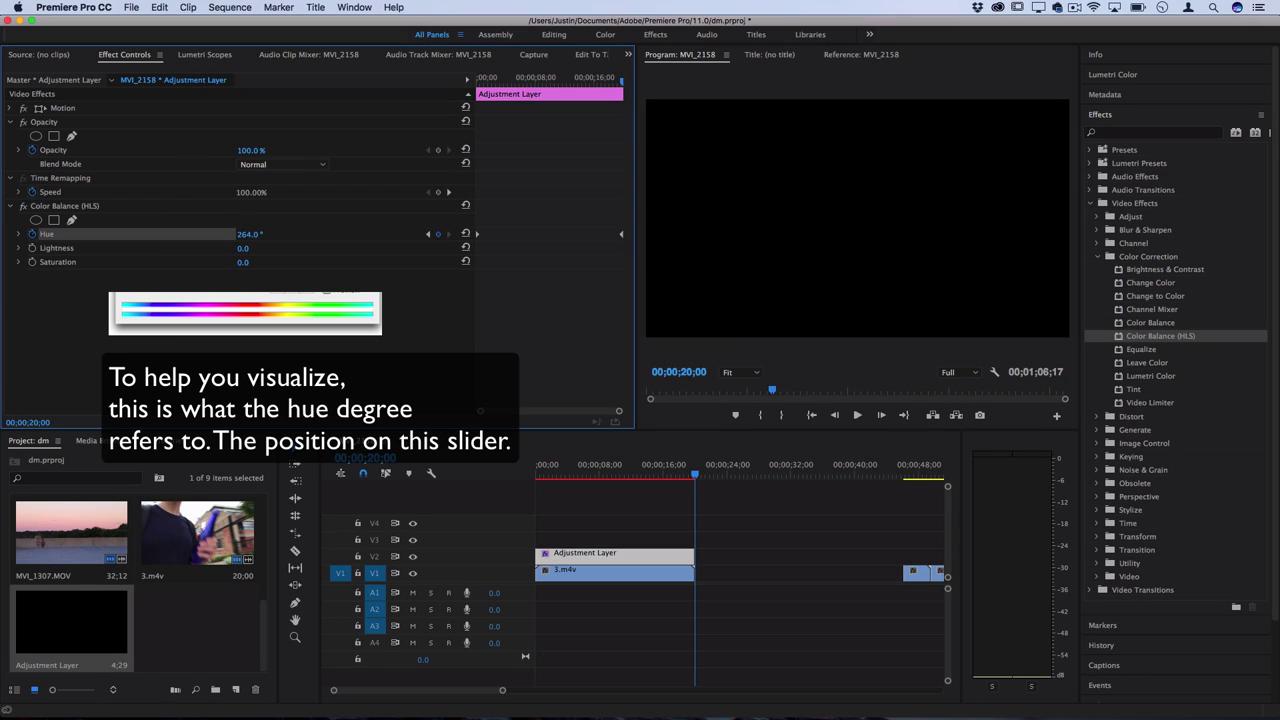
pyautogui.moveTo(458, 234); pyautogui.dragTo(510, 234)
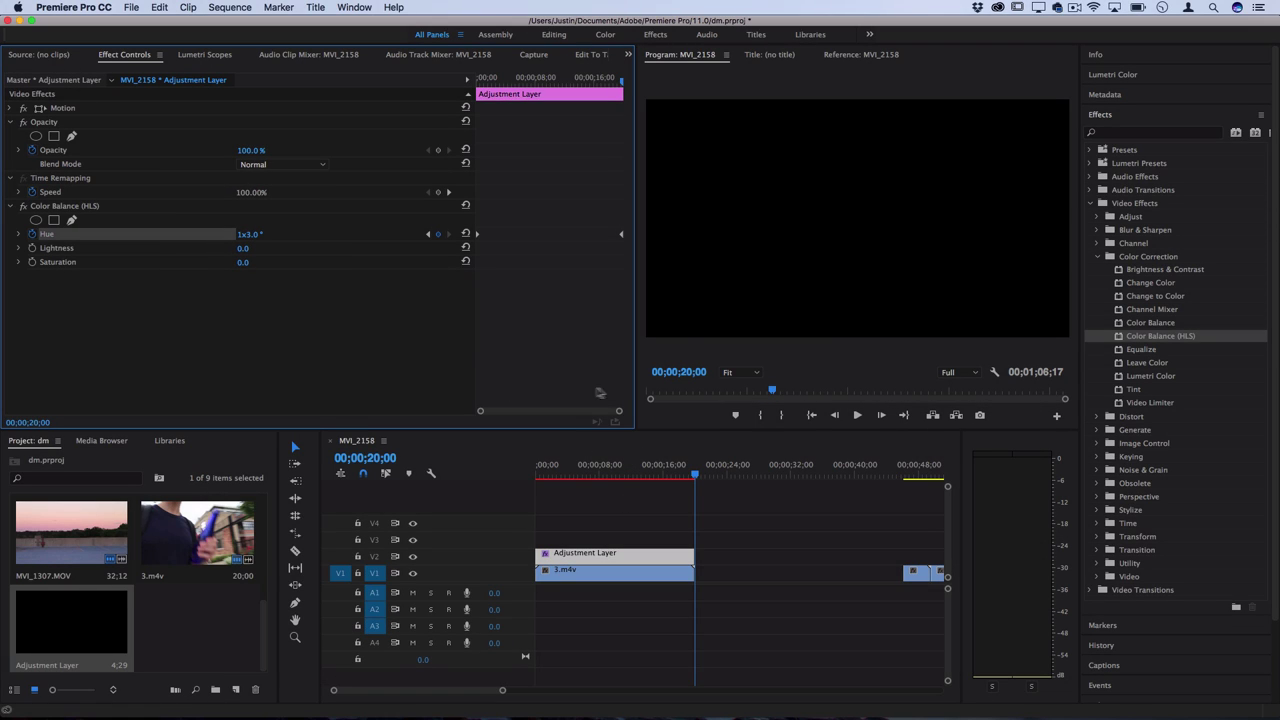
pyautogui.click(540, 466)
pyautogui.press('space')
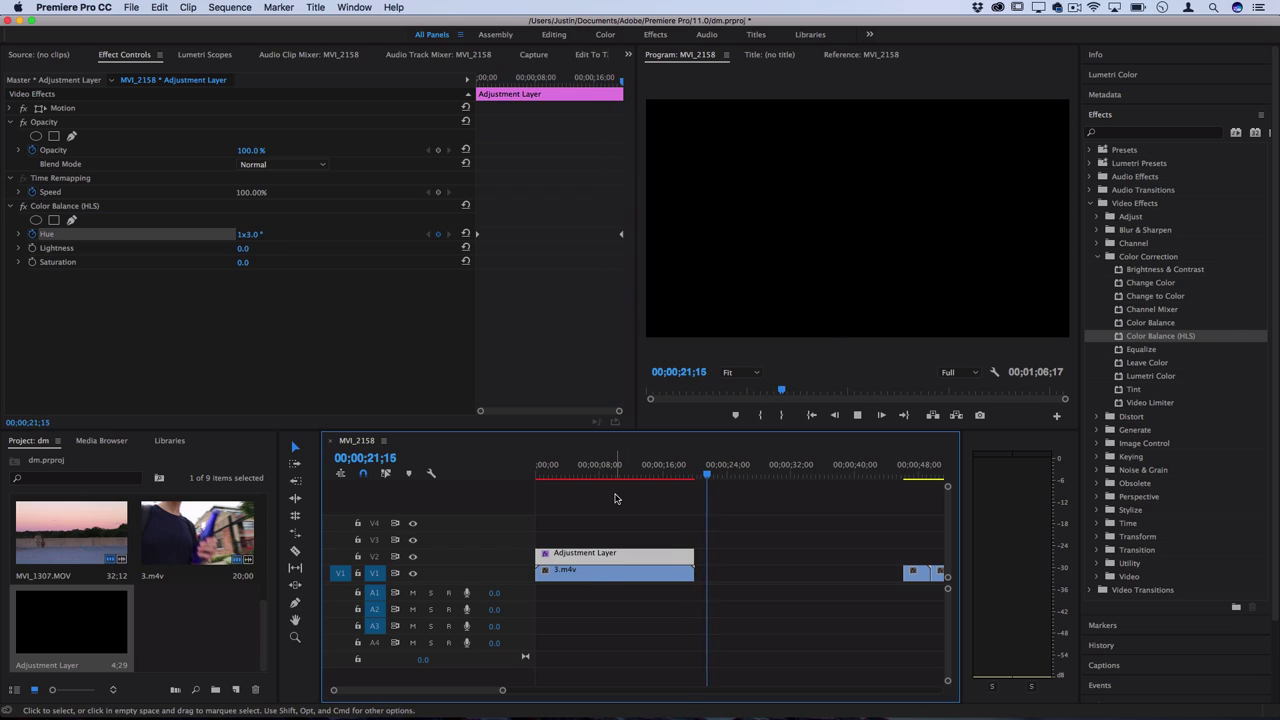
# - Apply Change Color to the adjustment layer and set its Color To Change to pure red
pyautogui.click(614, 477)
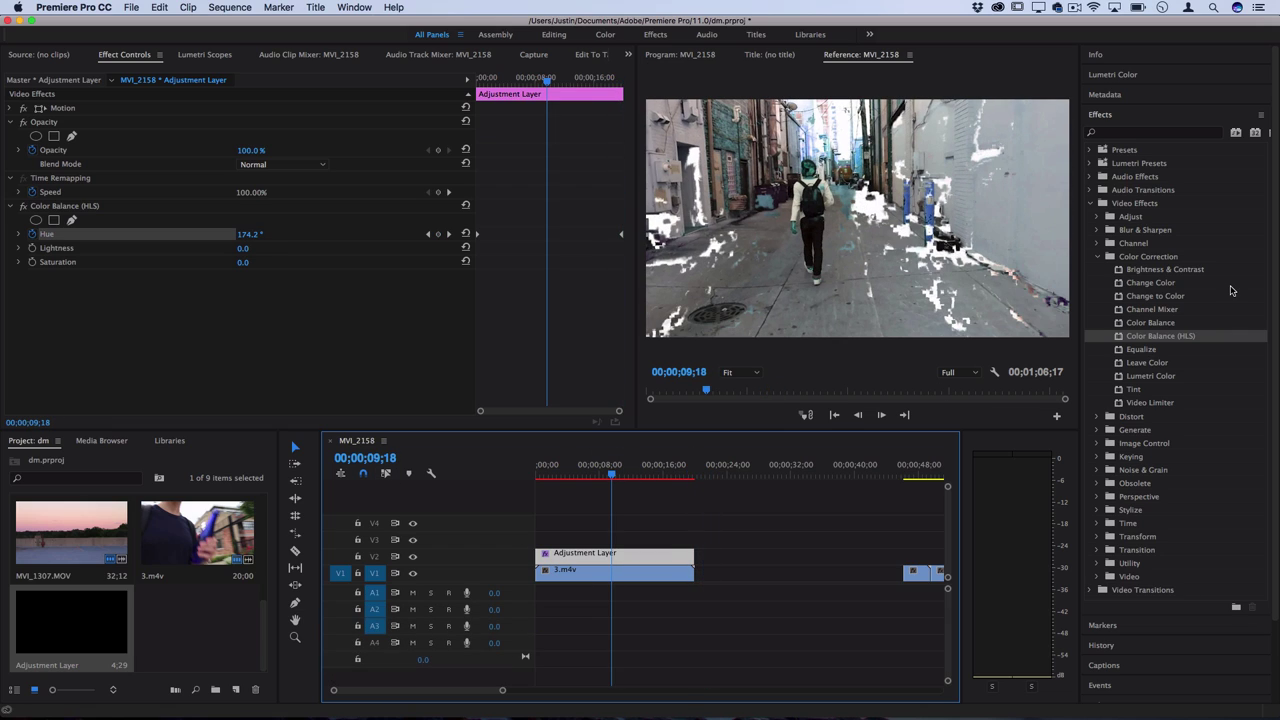
pyautogui.moveTo(1152, 284); pyautogui.dragTo(639, 558)
pyautogui.scroll(-1, 216, 311)
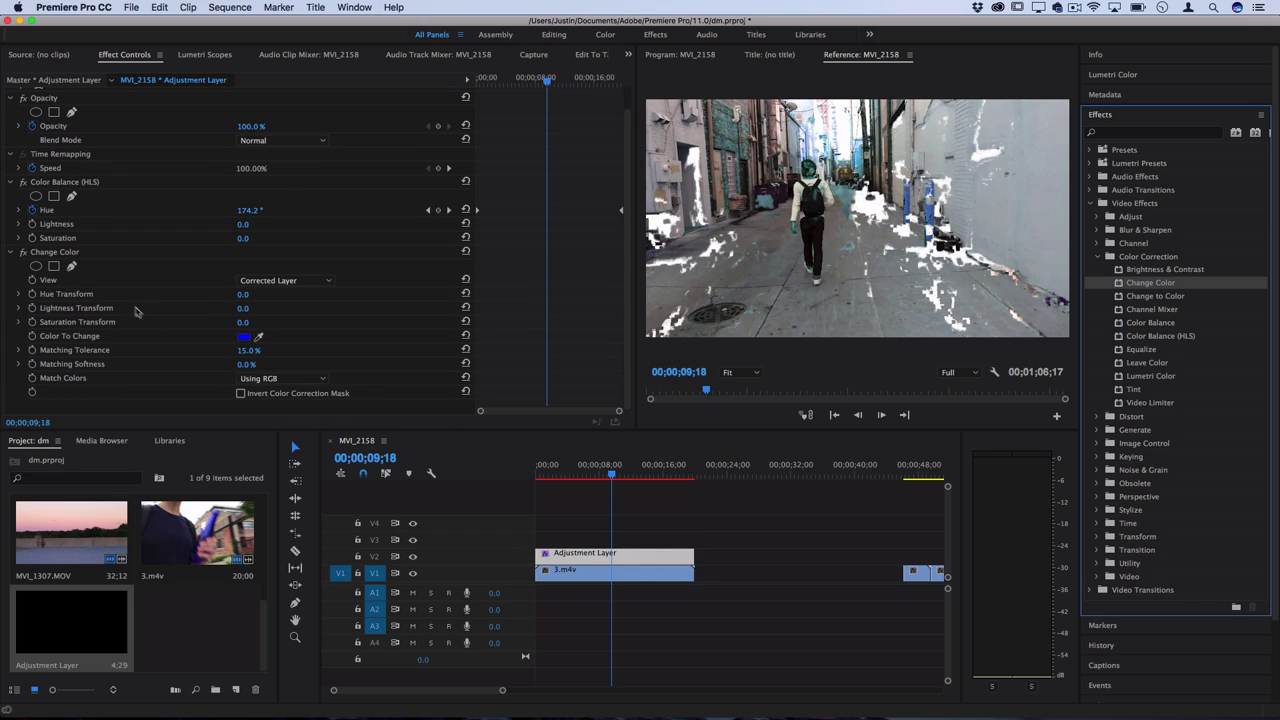
pyautogui.click(242, 339)
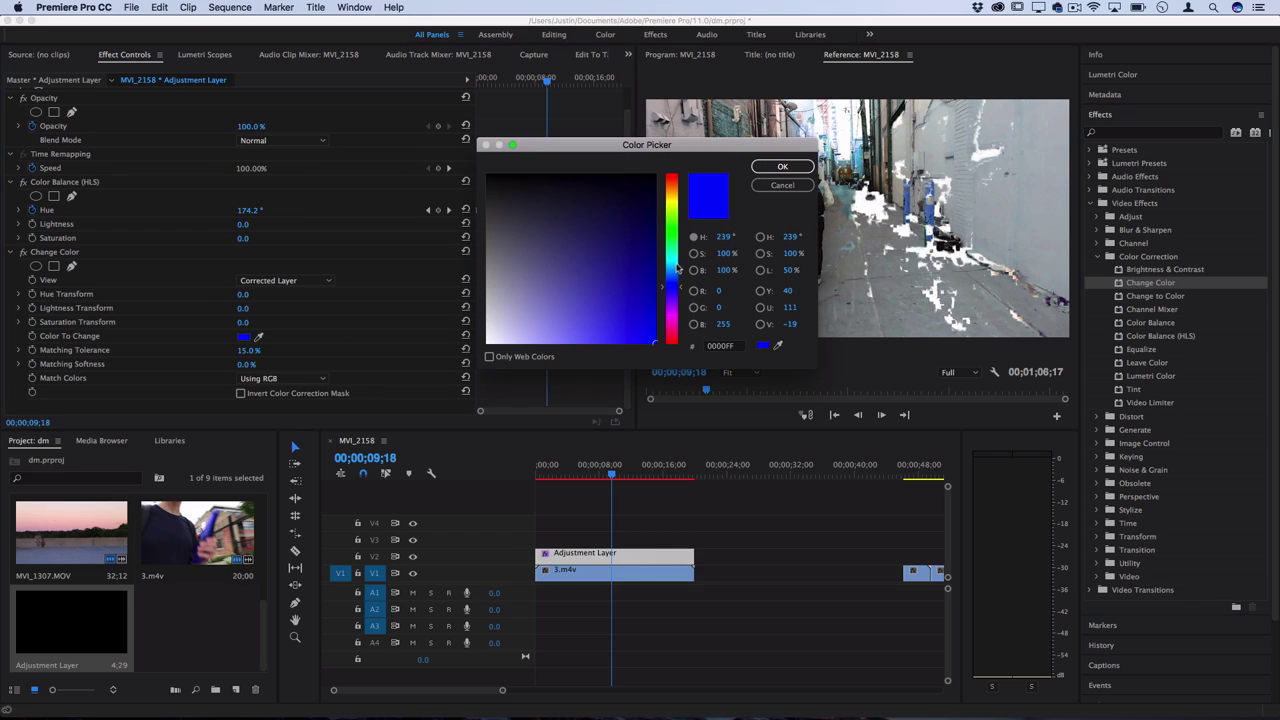
pyautogui.moveTo(670, 236); pyautogui.dragTo(671, 96)
pyautogui.click(783, 166)
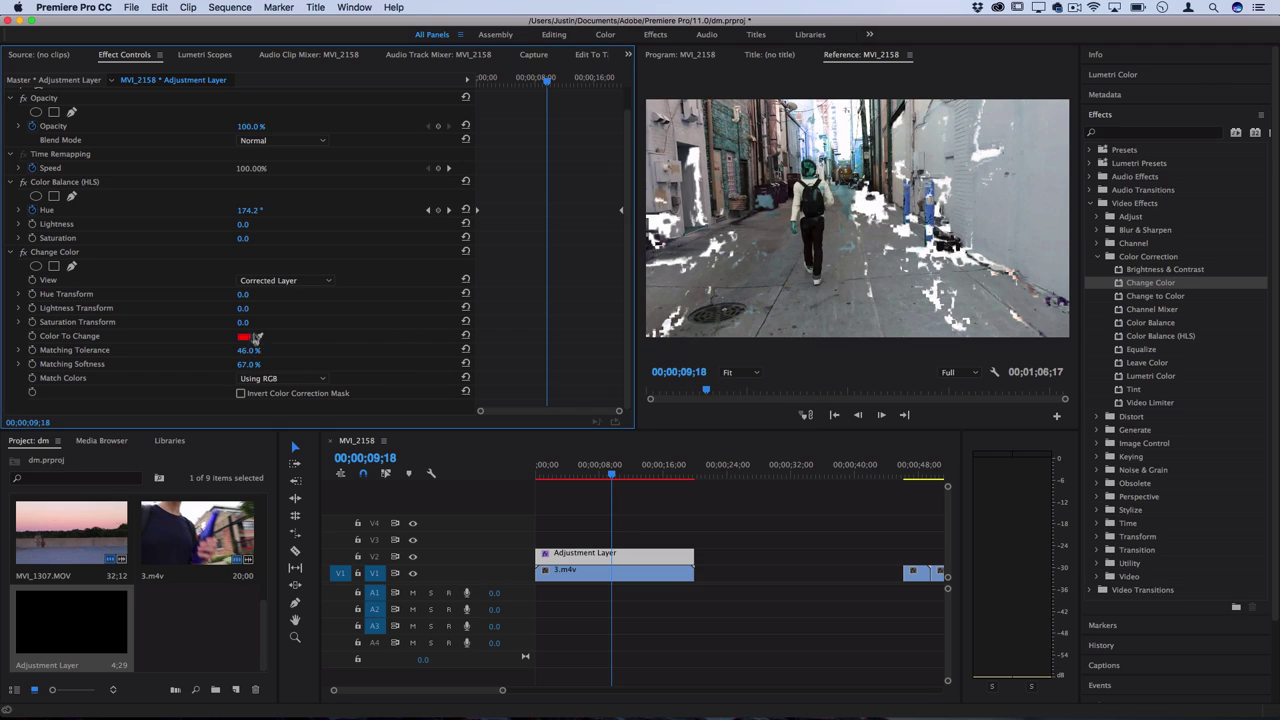
# - Keyframe Change Color's Hue Transform at the clip's end and preview the sequence from the start
pyautogui.moveTo(509, 77); pyautogui.dragTo(480, 77)
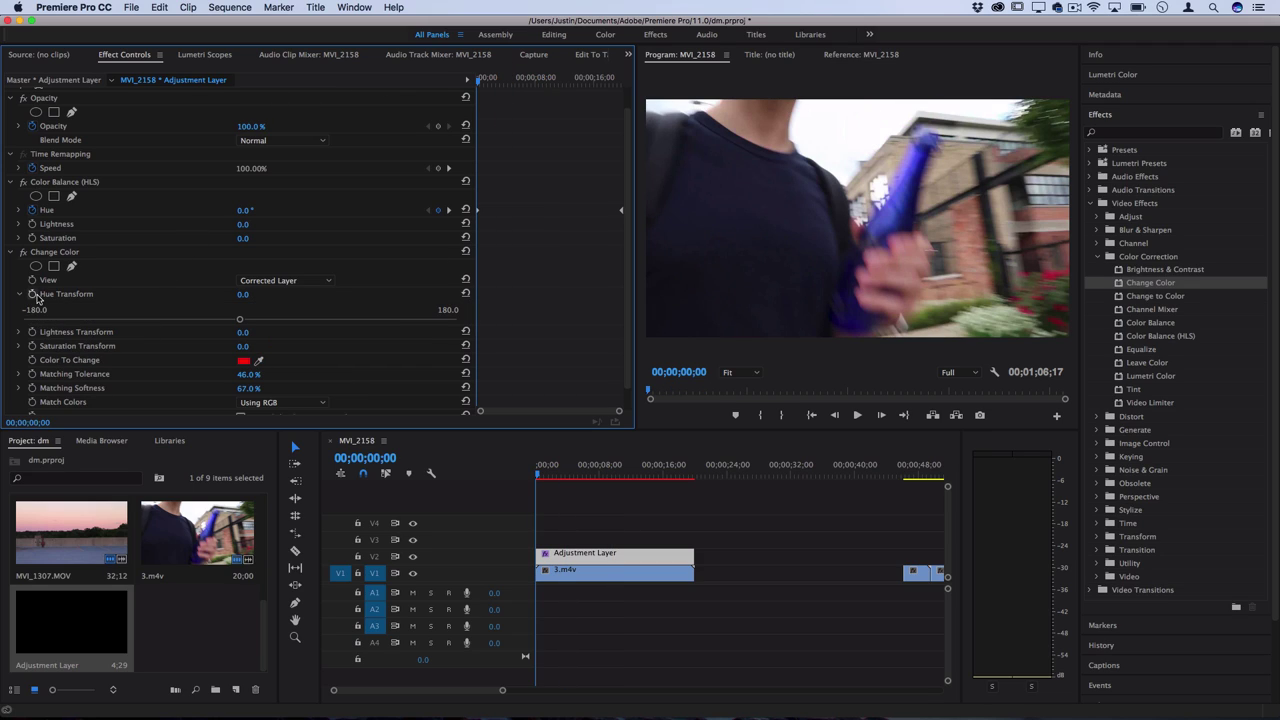
pyautogui.click(30, 298)
pyautogui.press('Down')
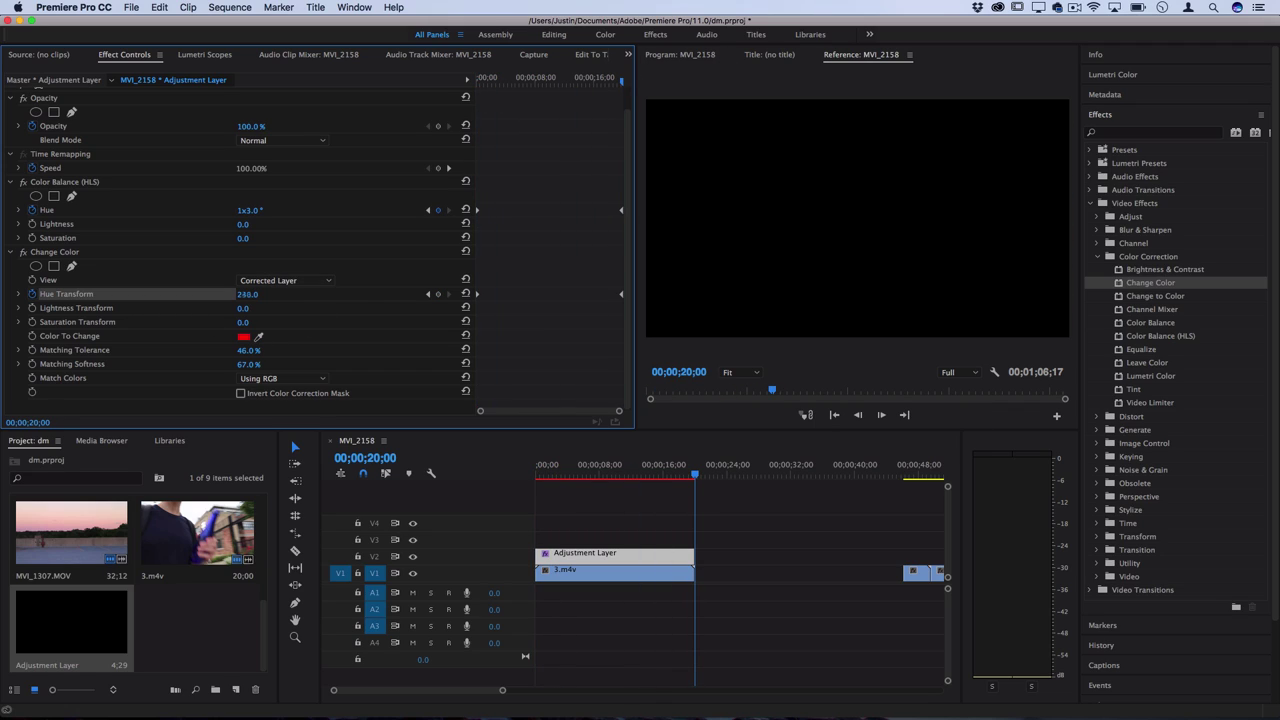
pyautogui.press('Up')
pyautogui.press('space')
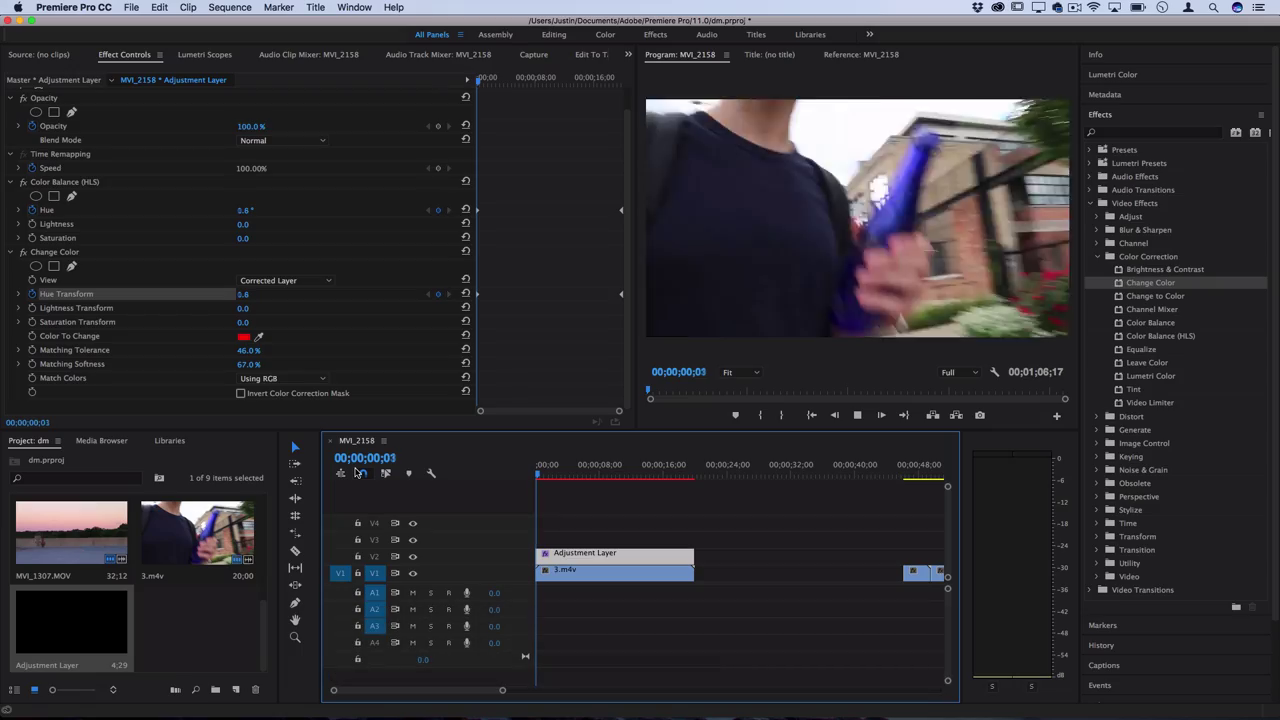